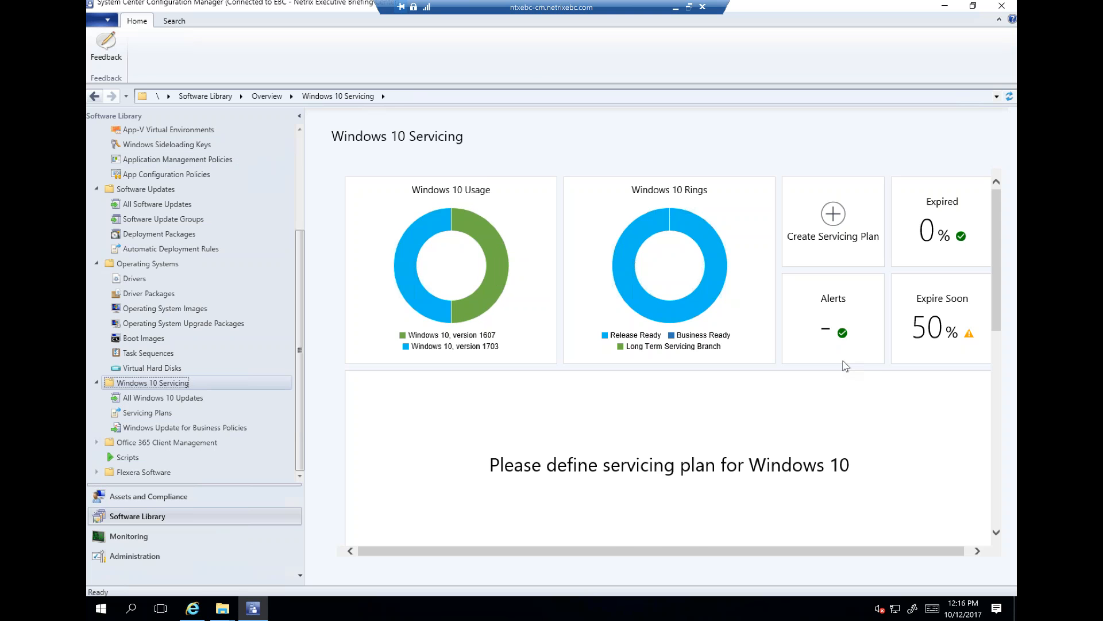
Review the Windows 10 Servicing dashboard, including the version support timeline and the usage, ring and expiration tiles
scroll(846, 366, "down", 3)
scroll(869, 385, "down", 2)
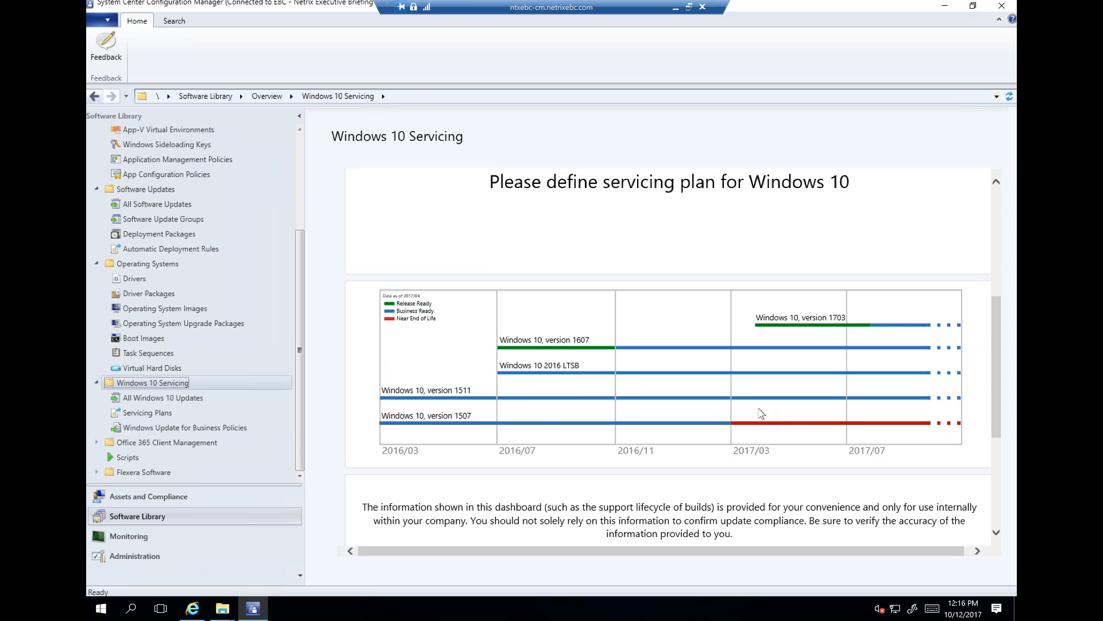
scroll(762, 413, "up", 2)
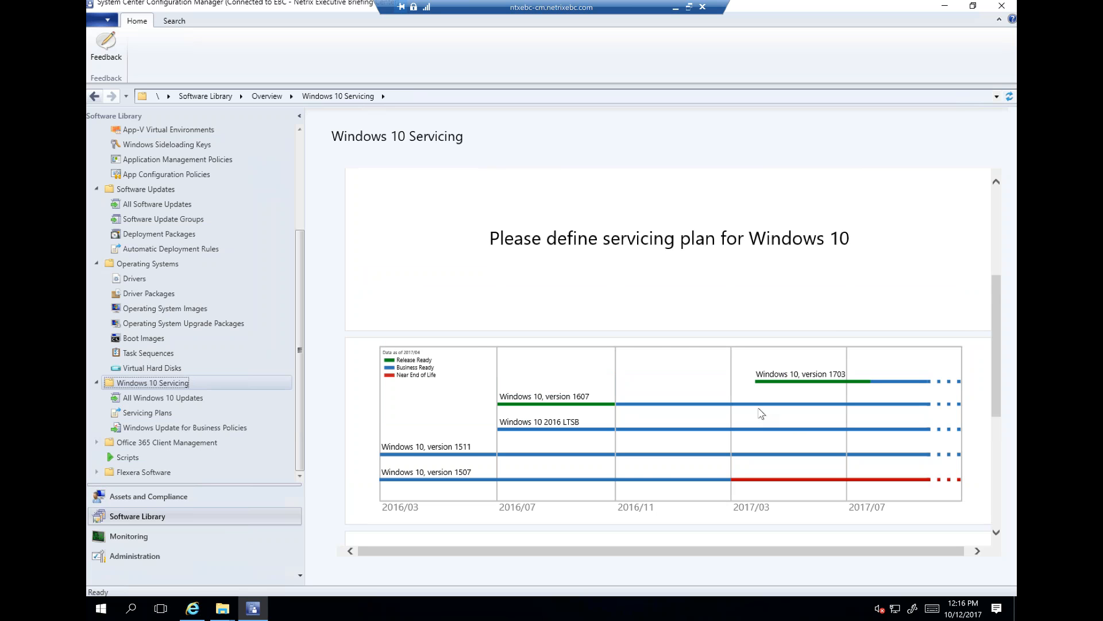
scroll(761, 412, "up", 8)
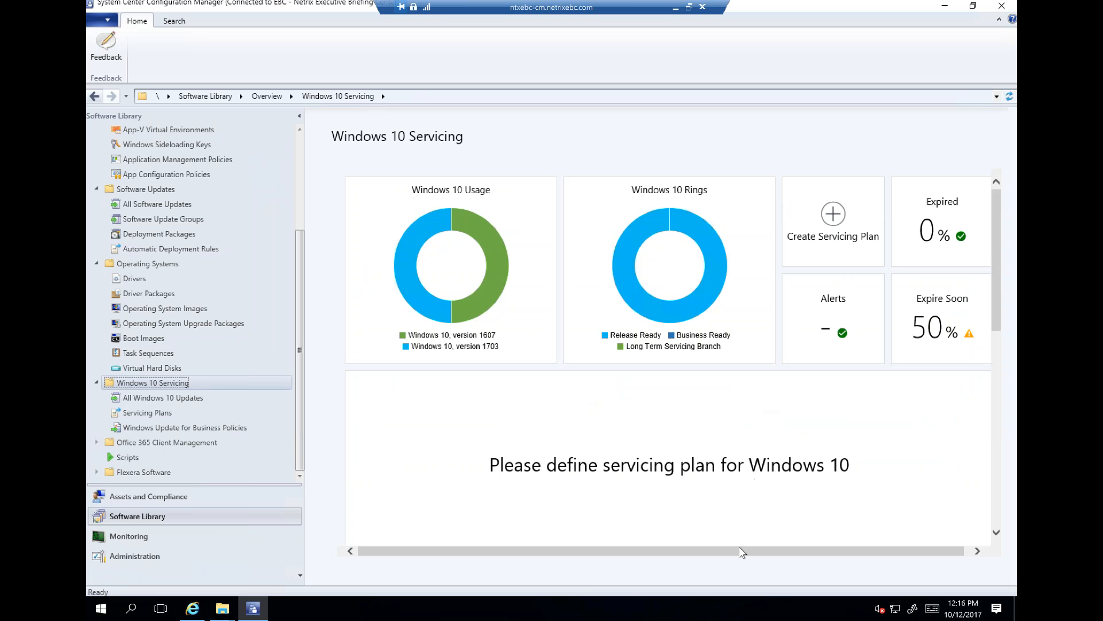
scroll(783, 510, "right", 1)
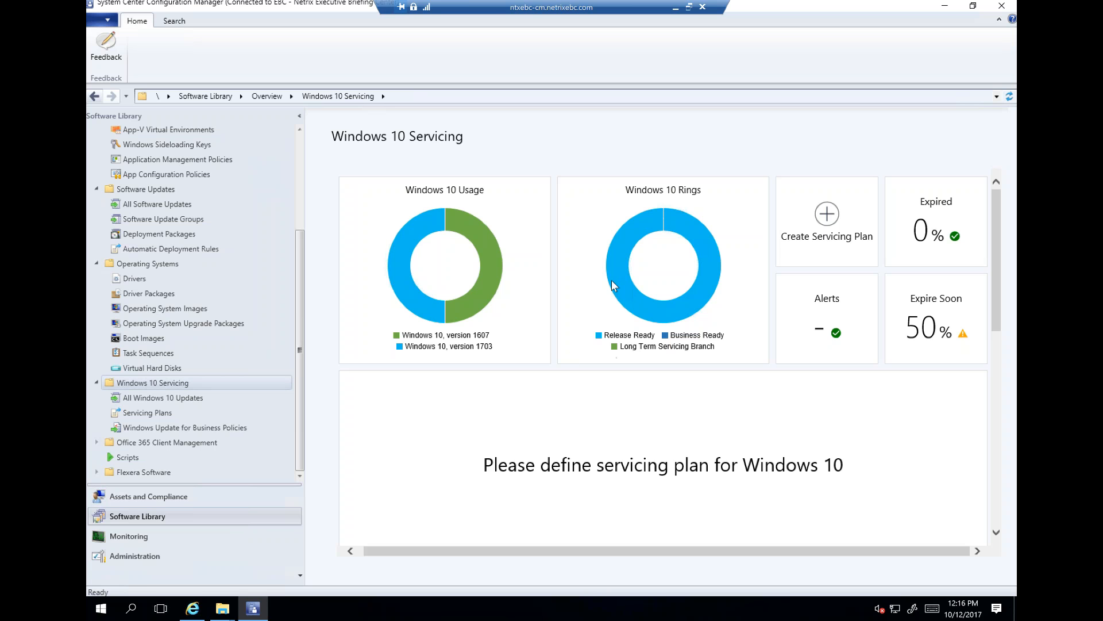
Start a servicing plan named Demo 1703 and target the Current Branch Alpha collection from the Windows 10 Servicing Rings folder
left_click(821, 216)
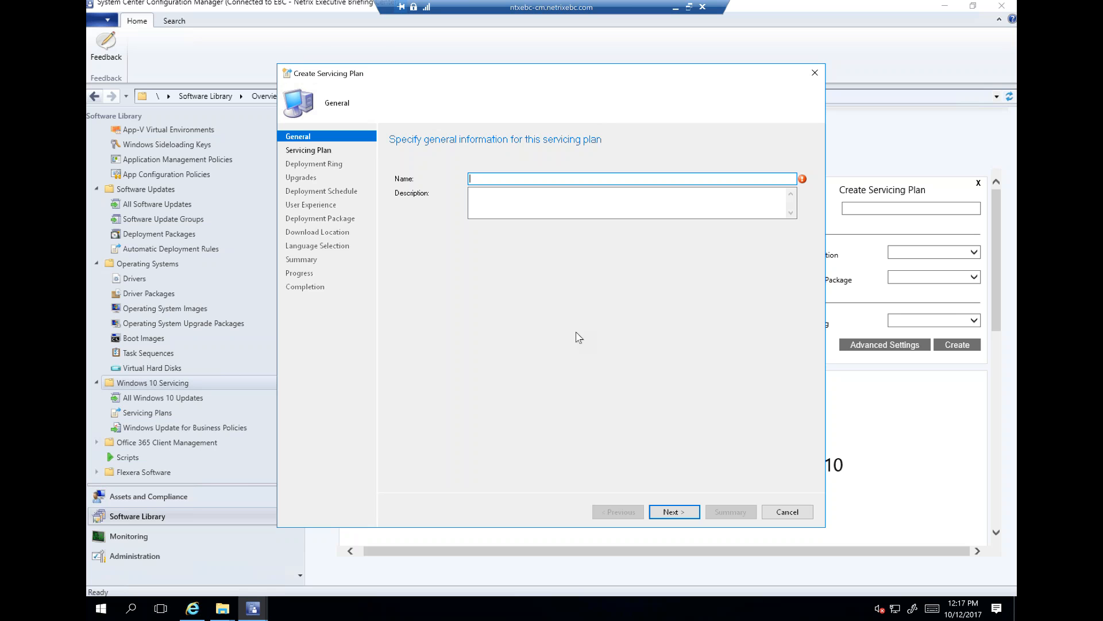
type("Demo 1703")
key("Return")
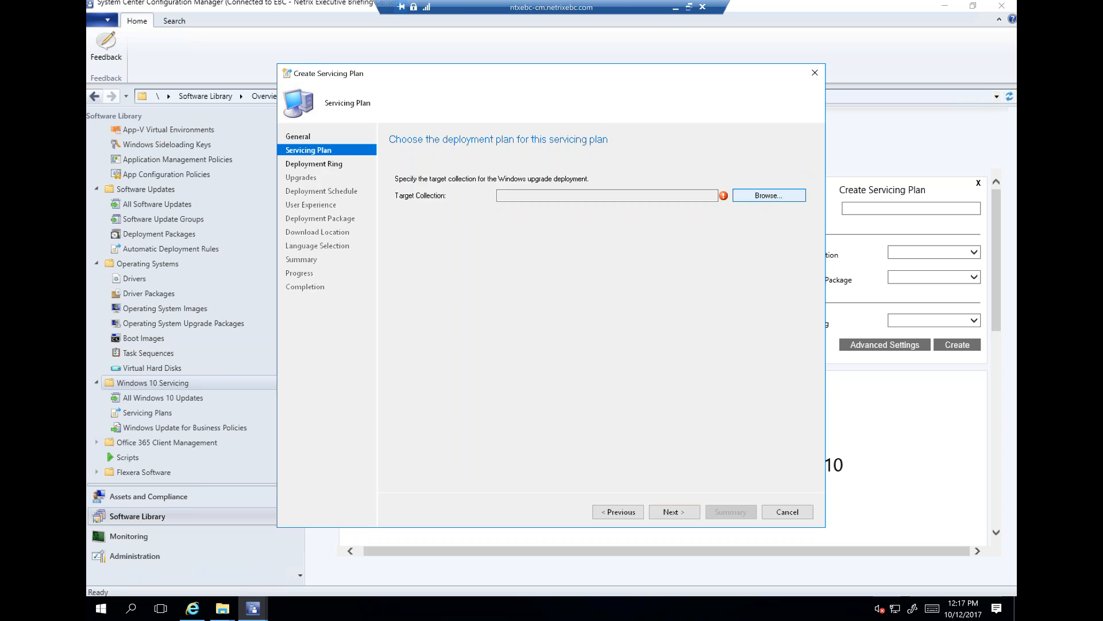
key("Return")
left_click(396, 217)
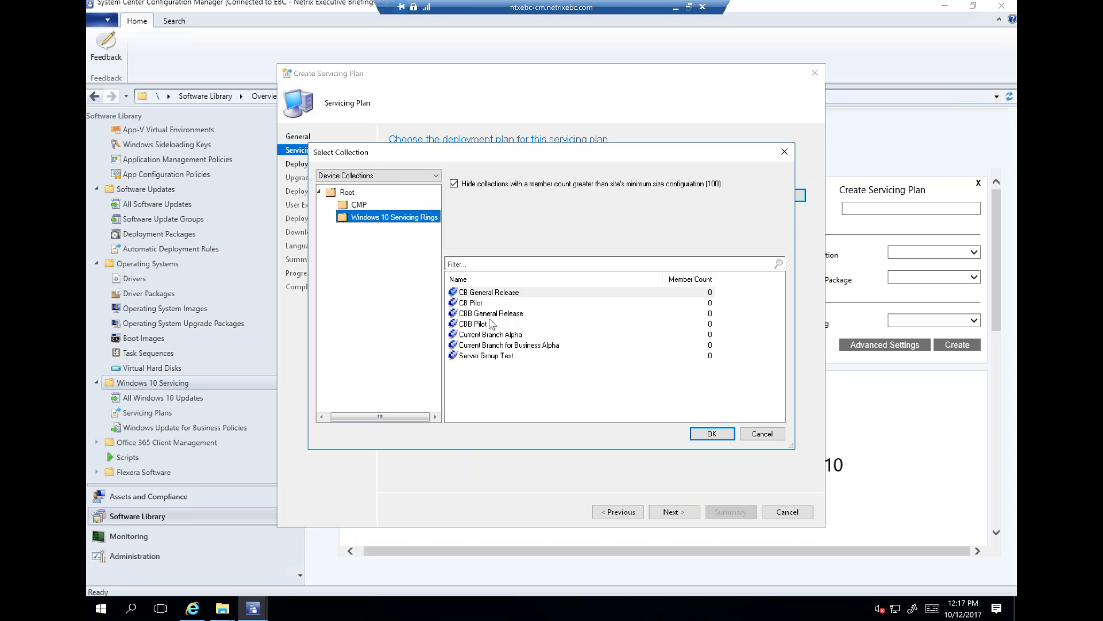
double_click(508, 336)
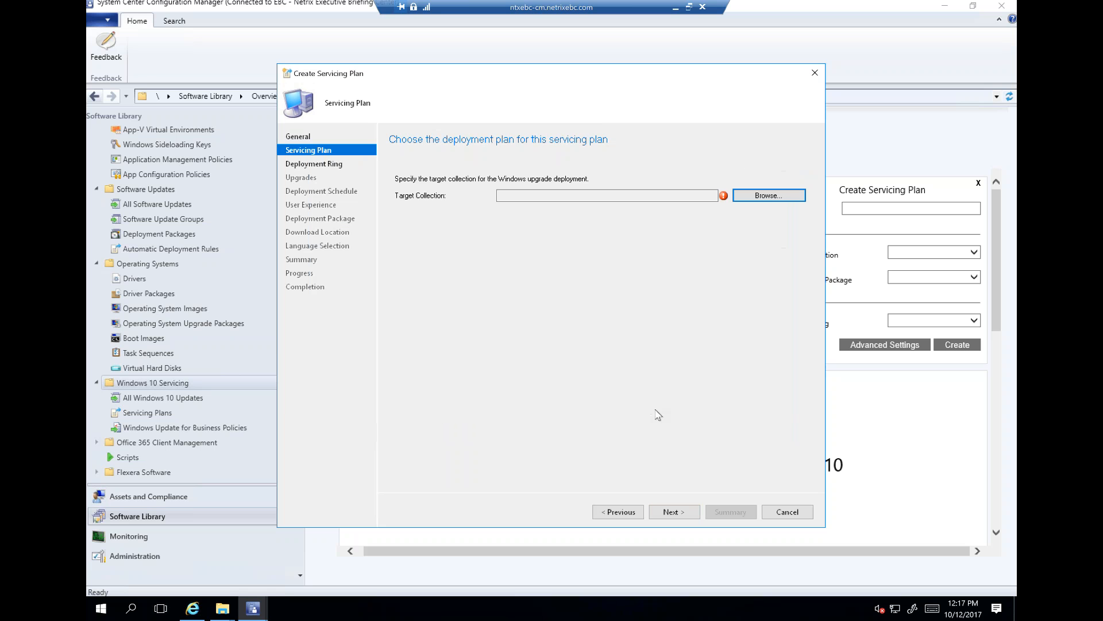
left_click(691, 512)
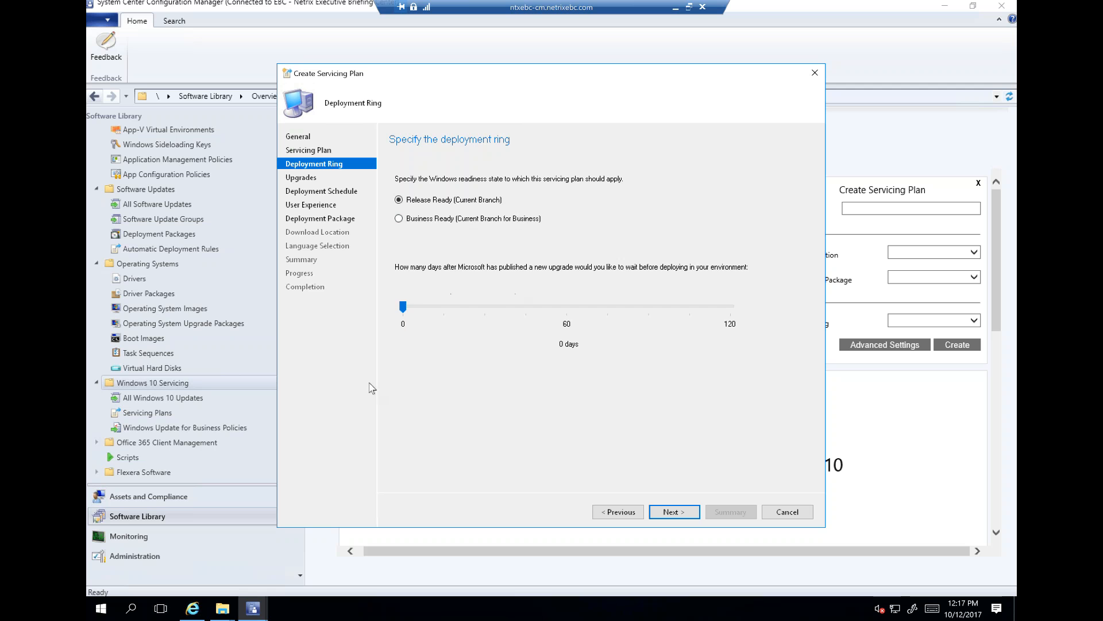
Set the deployment ring's wait after publication to 29 days, and try the Language and Required property filters for the upgrades
left_click_drag(403, 311, 482, 306)
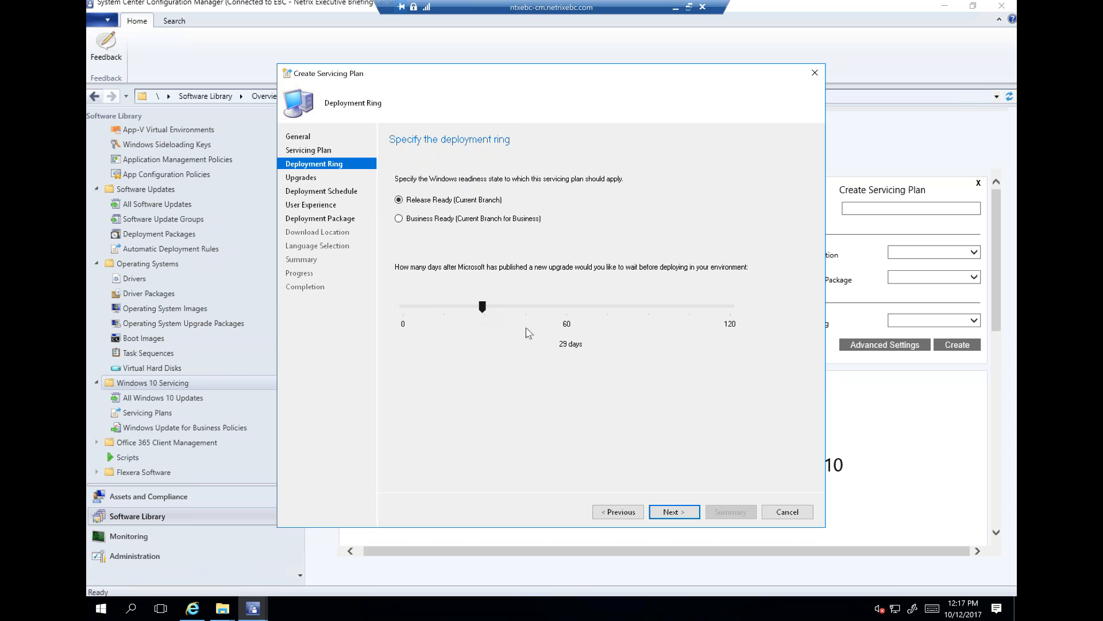
left_click(673, 511)
left_click(397, 210)
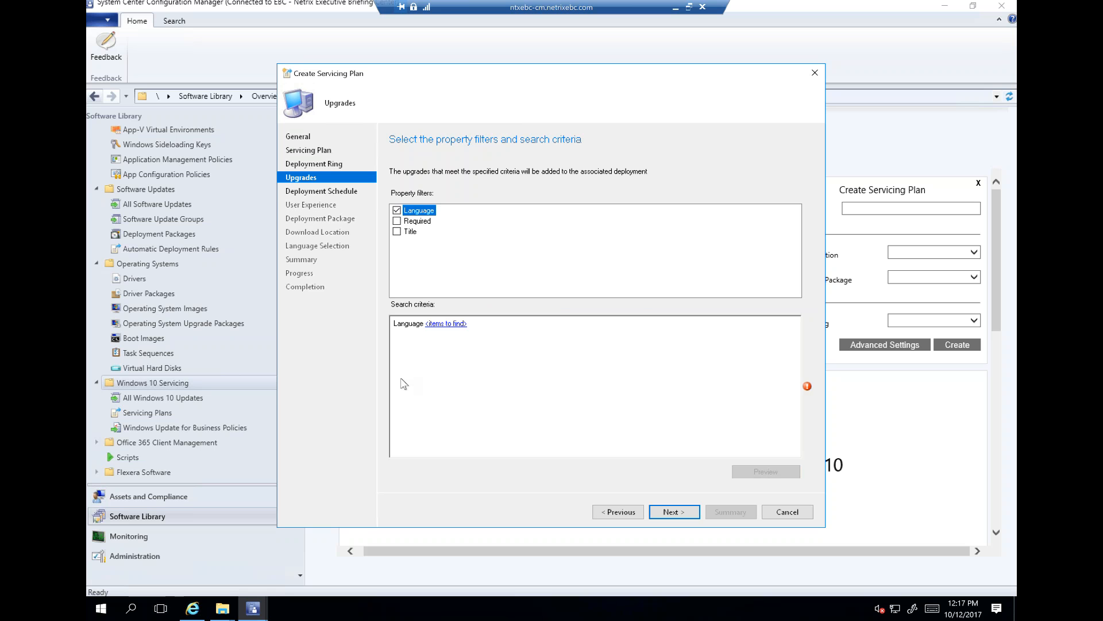
left_click(396, 221)
left_click(397, 211)
left_click(396, 220)
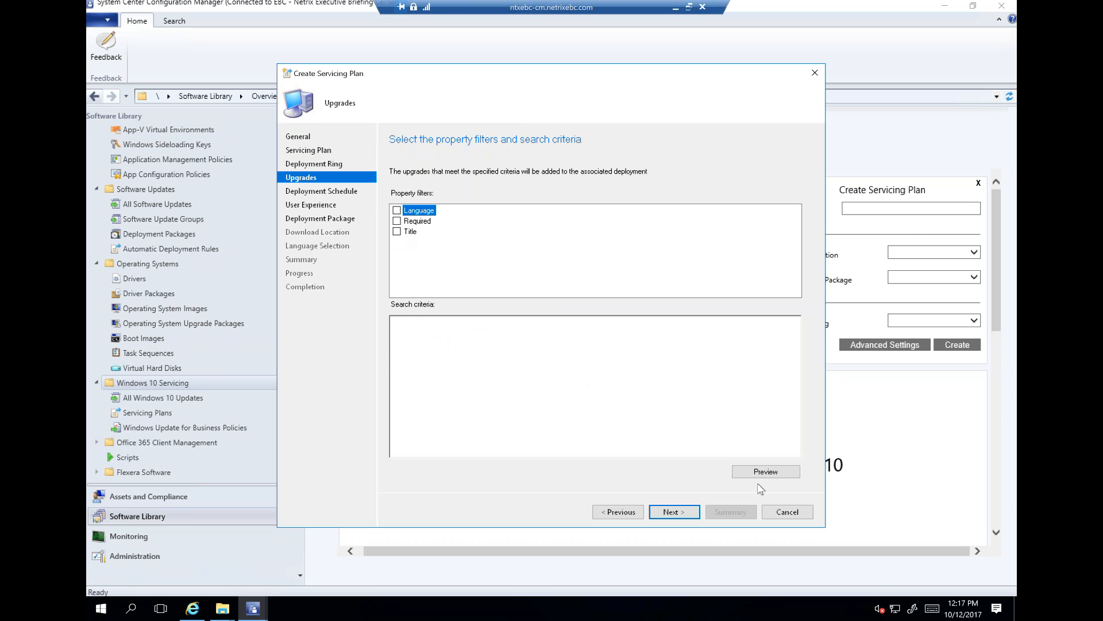
Preview the upgrades returned without any property filter and look through the list
left_click(672, 512)
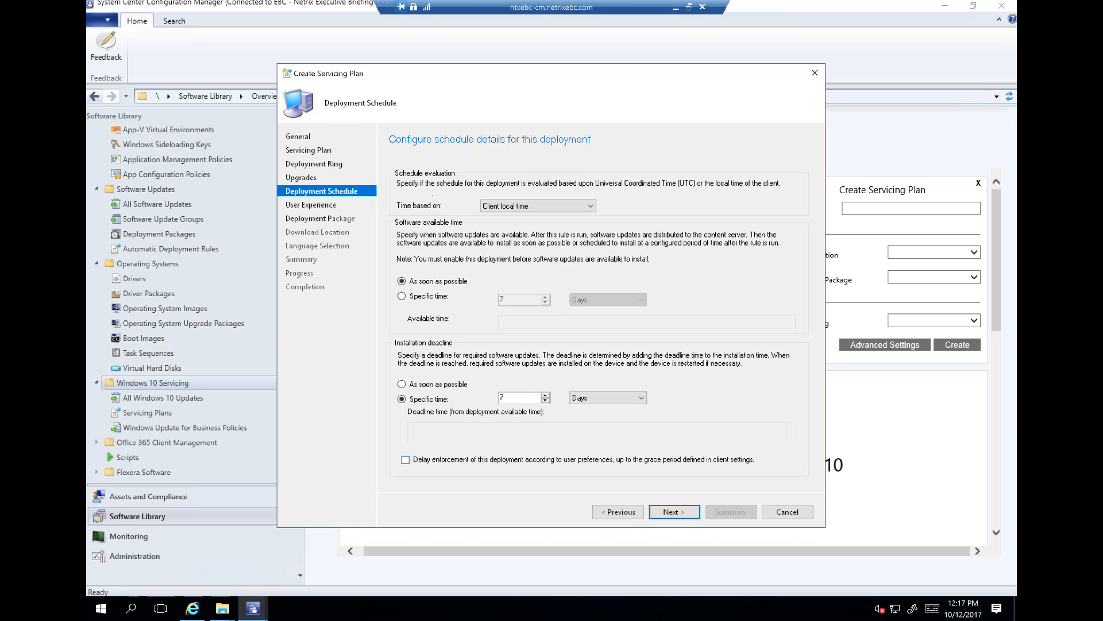
left_click(618, 511)
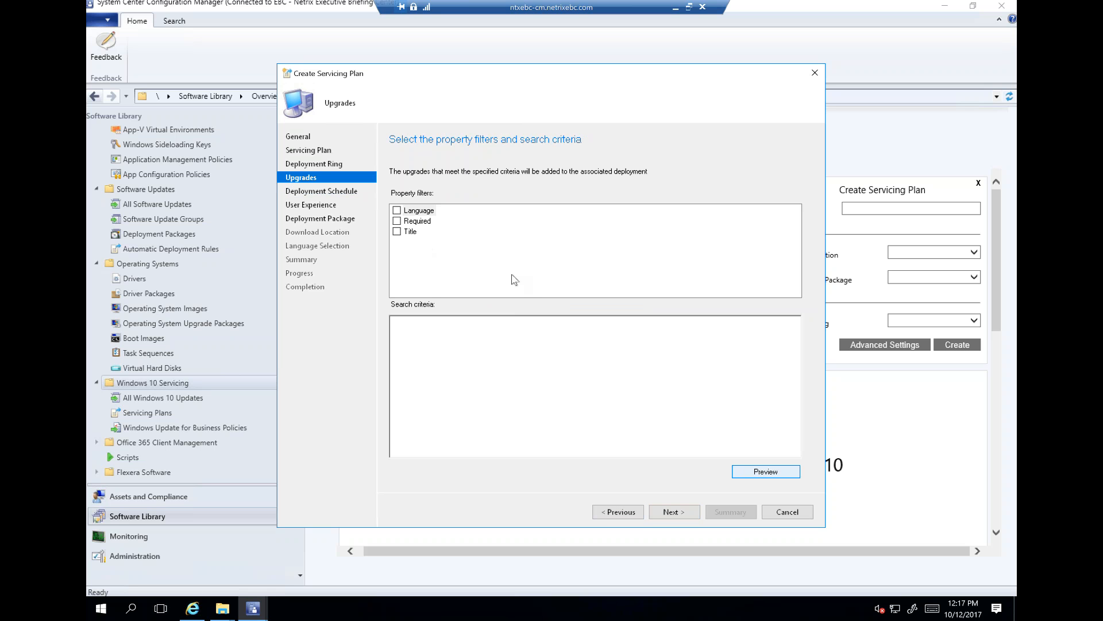
key("Return")
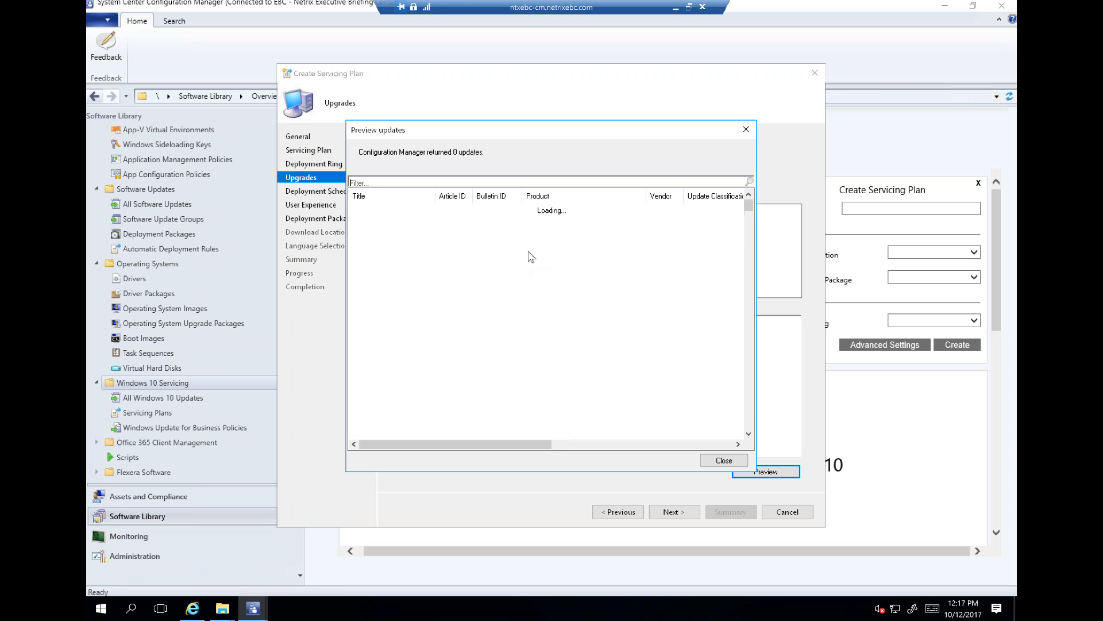
left_click(749, 418)
left_click(749, 418)
left_click(749, 418)
left_click(749, 418)
left_click(748, 418)
left_click(749, 418)
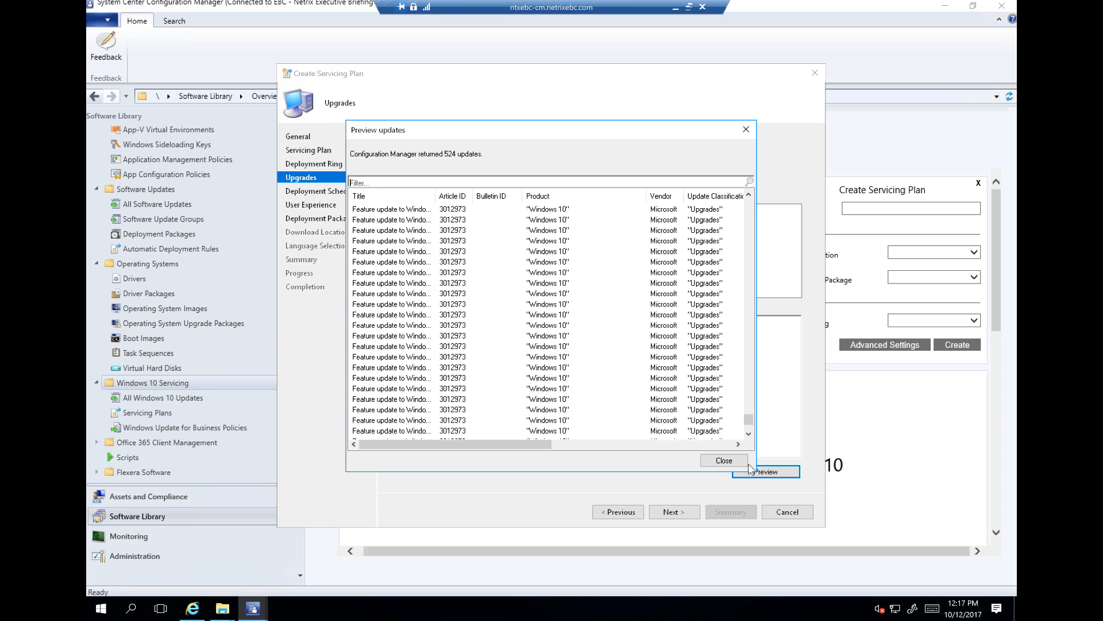
left_click(721, 461)
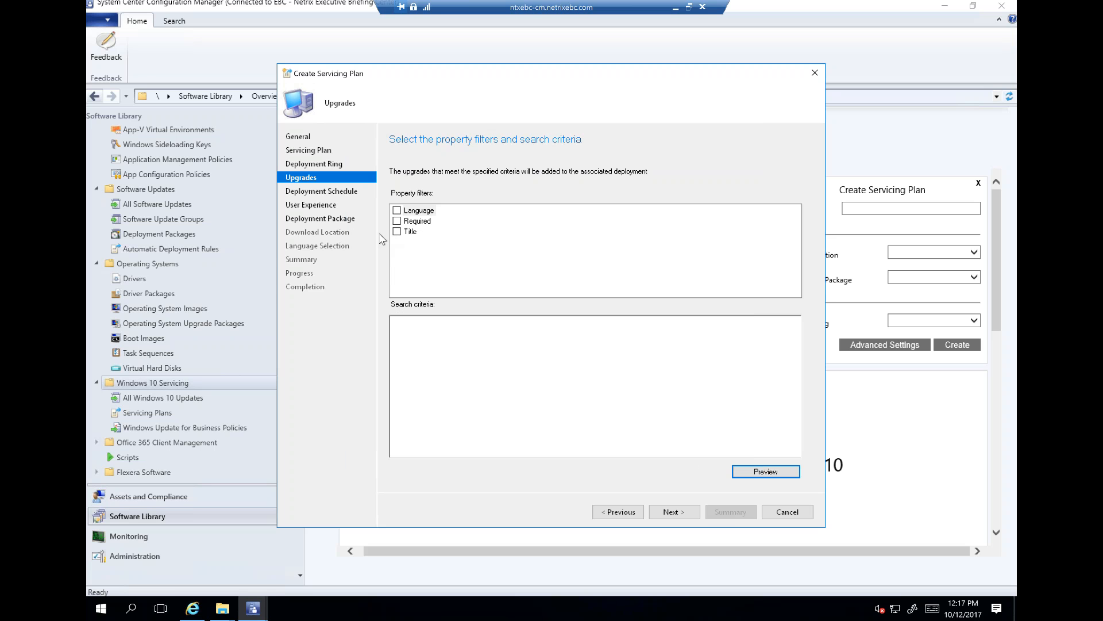
Choose the time unit for the specific installation deadline, continue to the user experience settings and discard the servicing plan
left_click(688, 513)
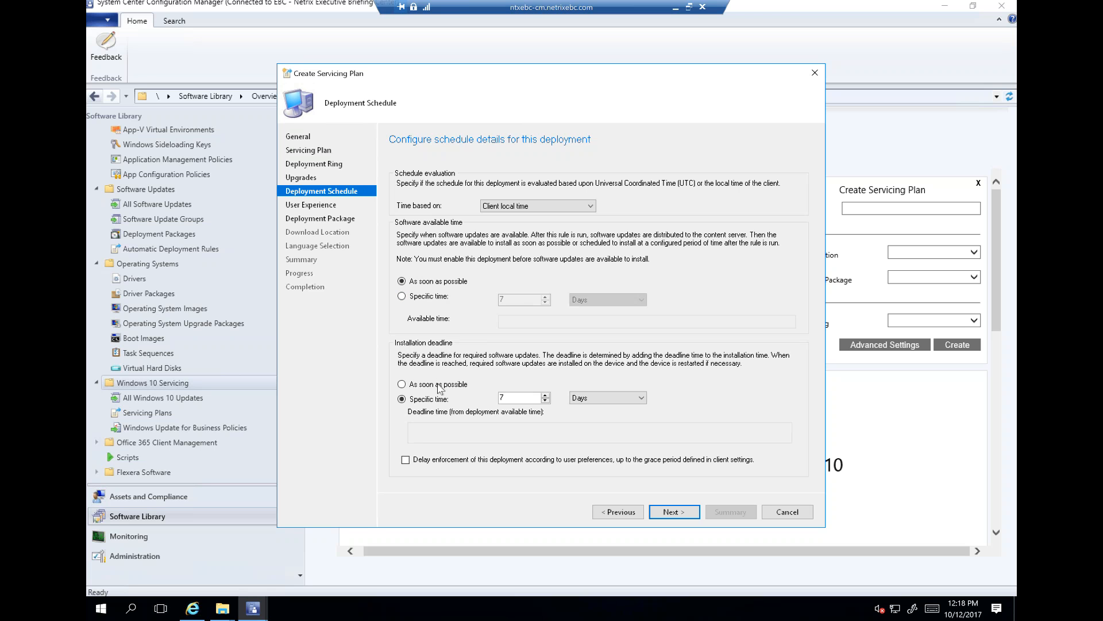
left_click(603, 397)
left_click(598, 434)
left_click(665, 513)
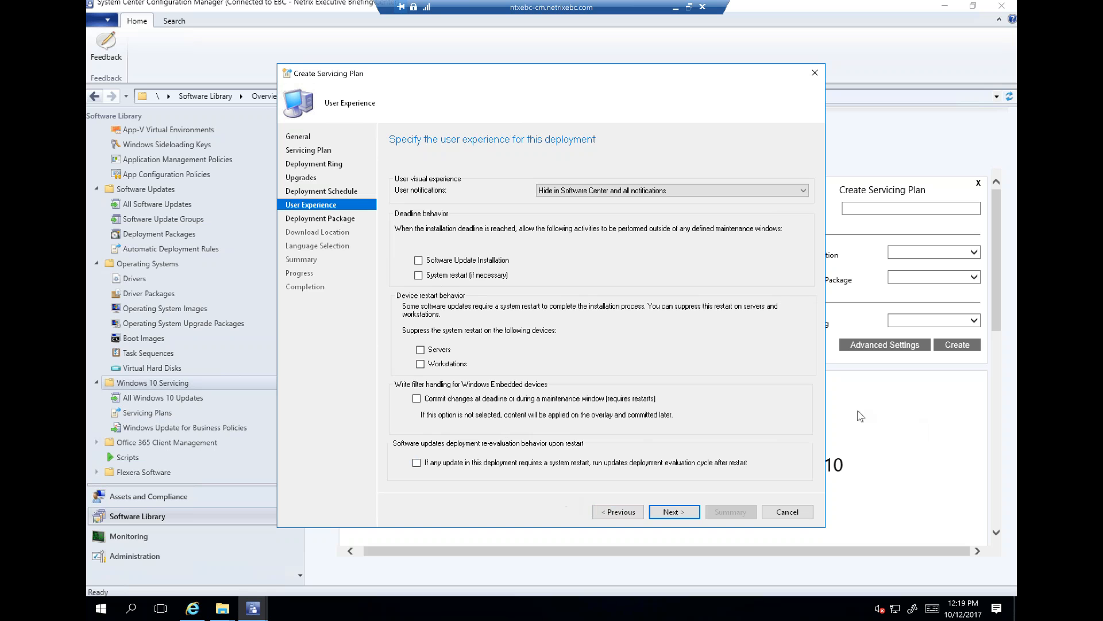
left_click(788, 512)
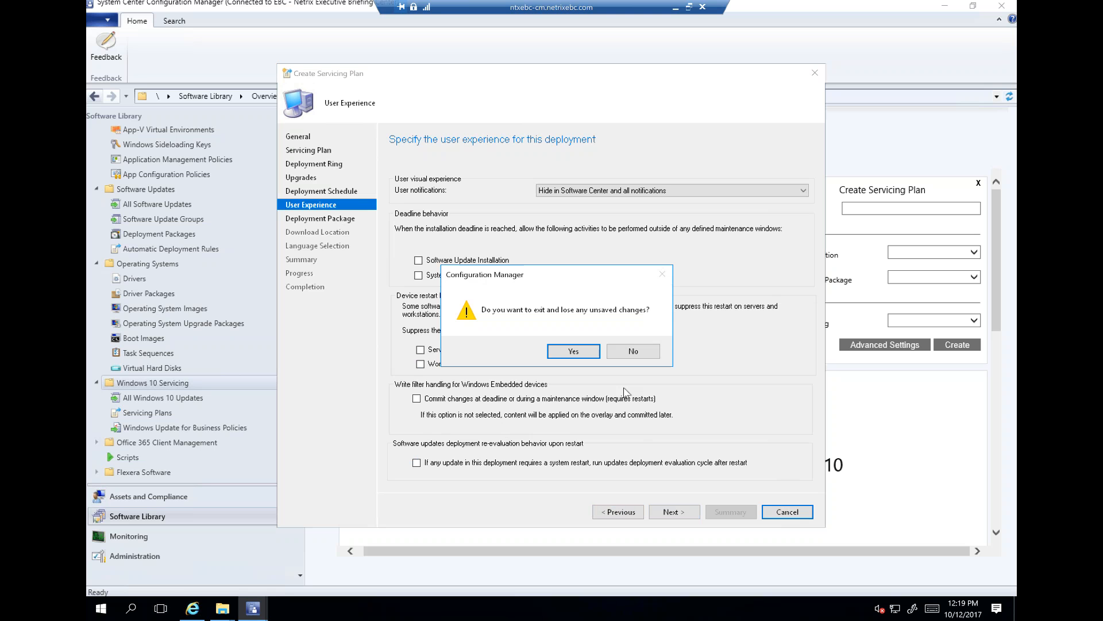
left_click(572, 352)
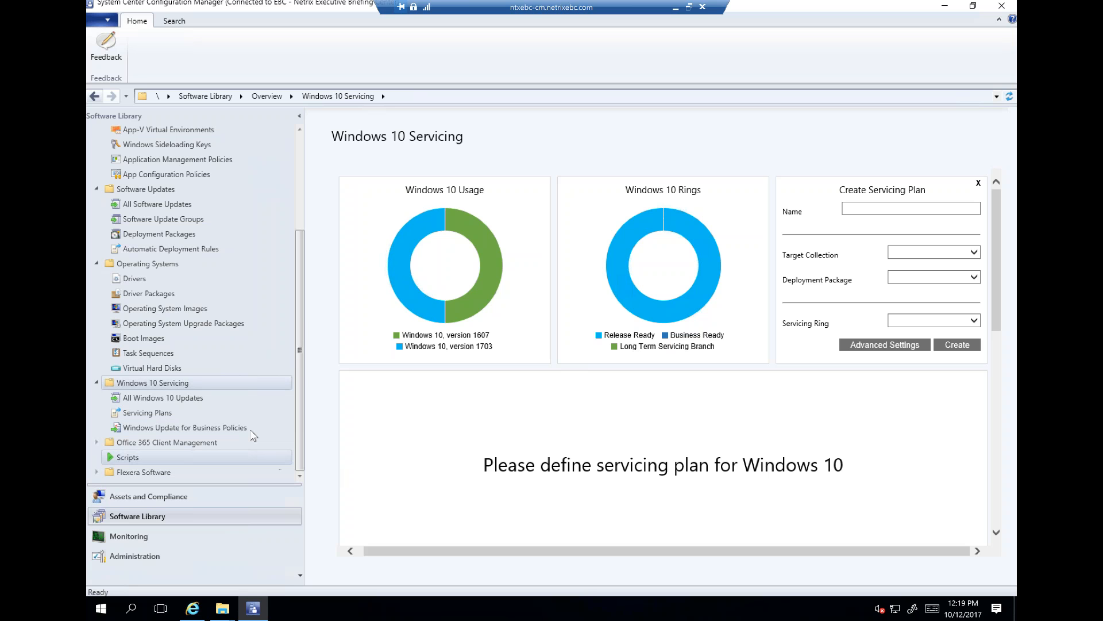
Start a new task sequence of the type that upgrades an operating system from an upgrade package, and cancel it
left_click(141, 358)
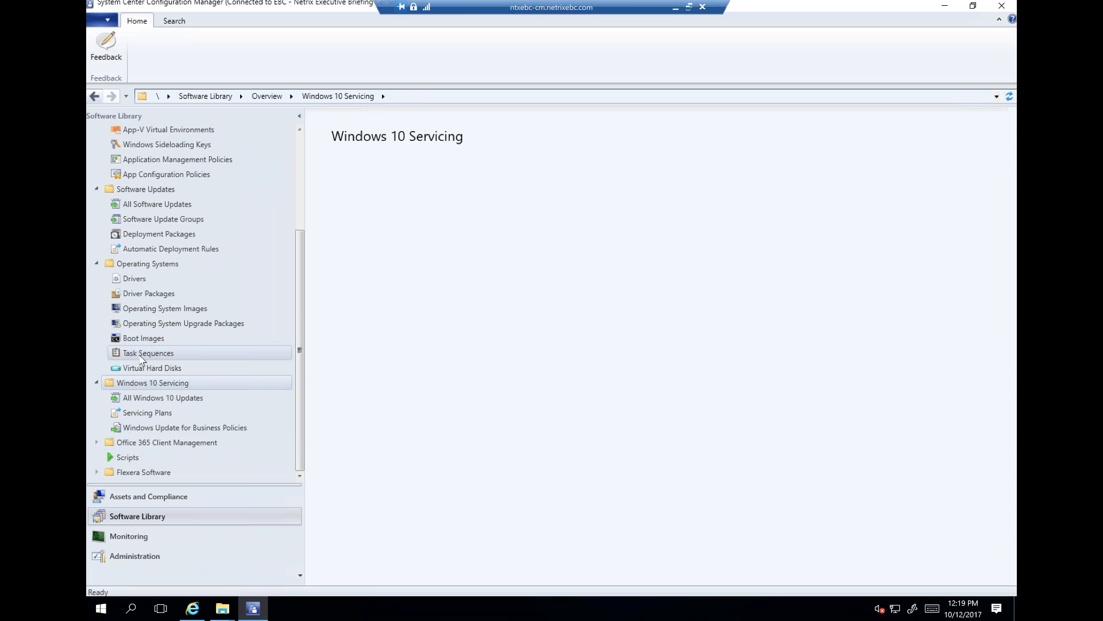
right_click(159, 358)
left_click(182, 369)
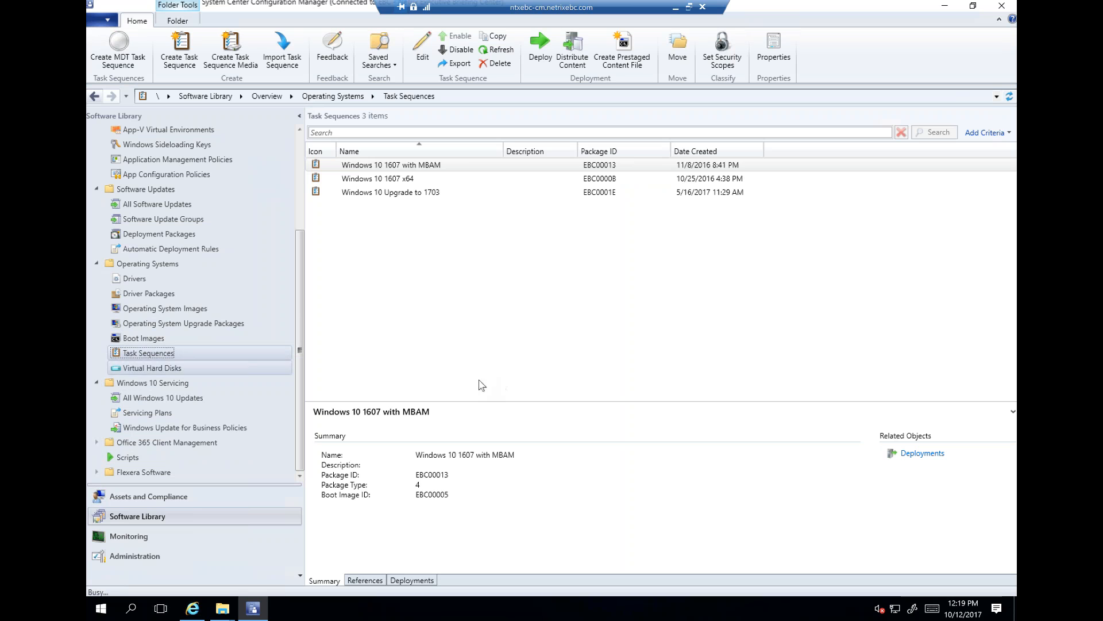
left_click(522, 354)
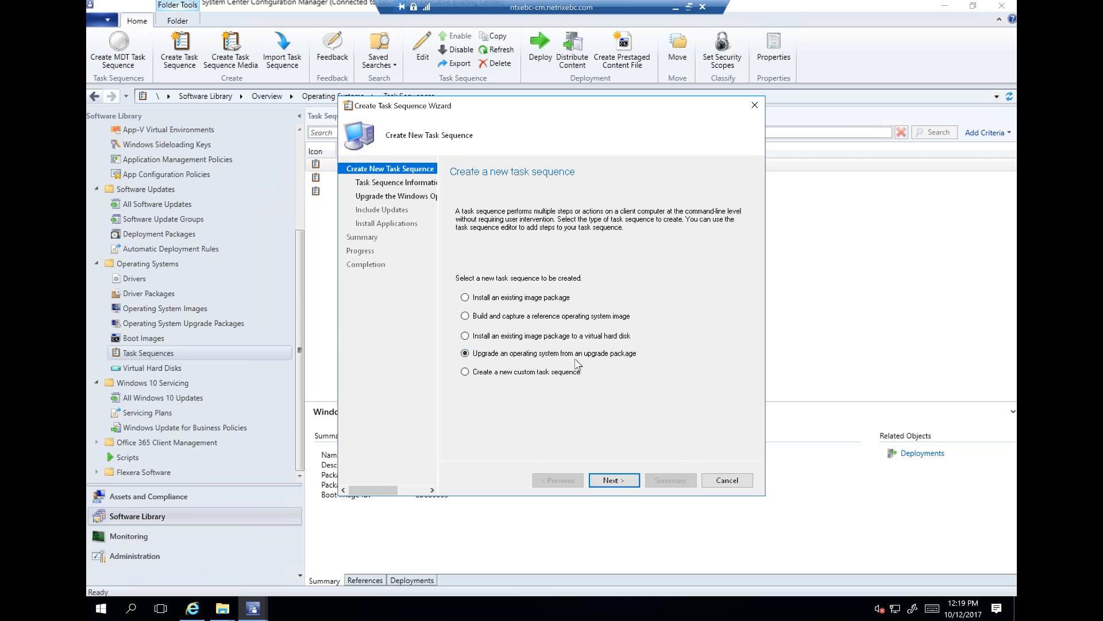
left_click(726, 480)
left_click(584, 352)
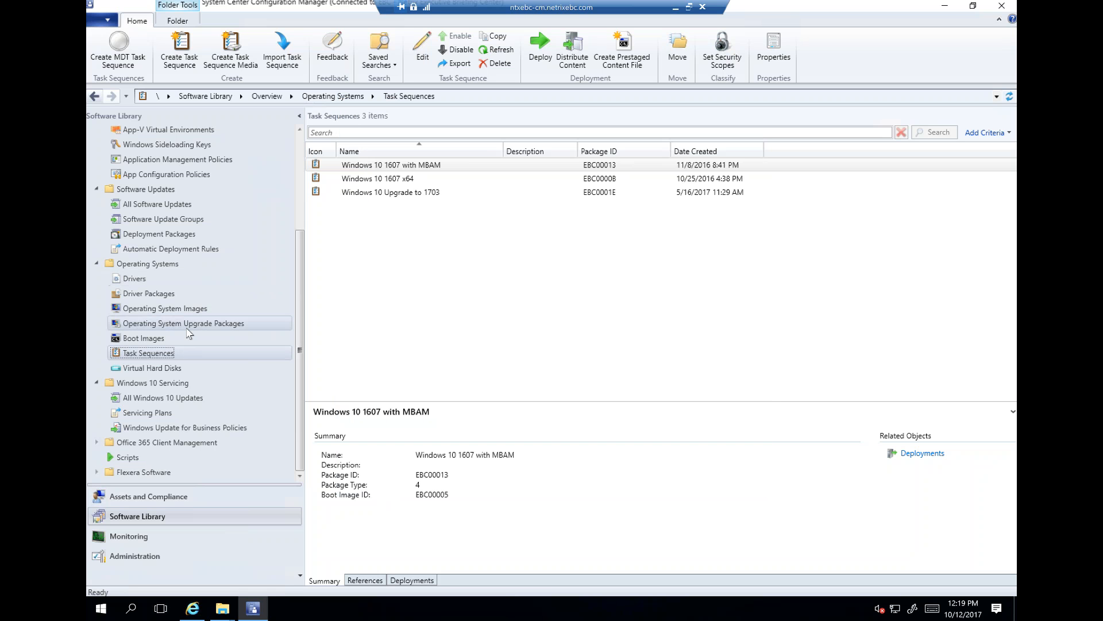
View the operating system upgrade packages and select WIN10ENT-1703-X64 to see its summary
left_click(254, 324)
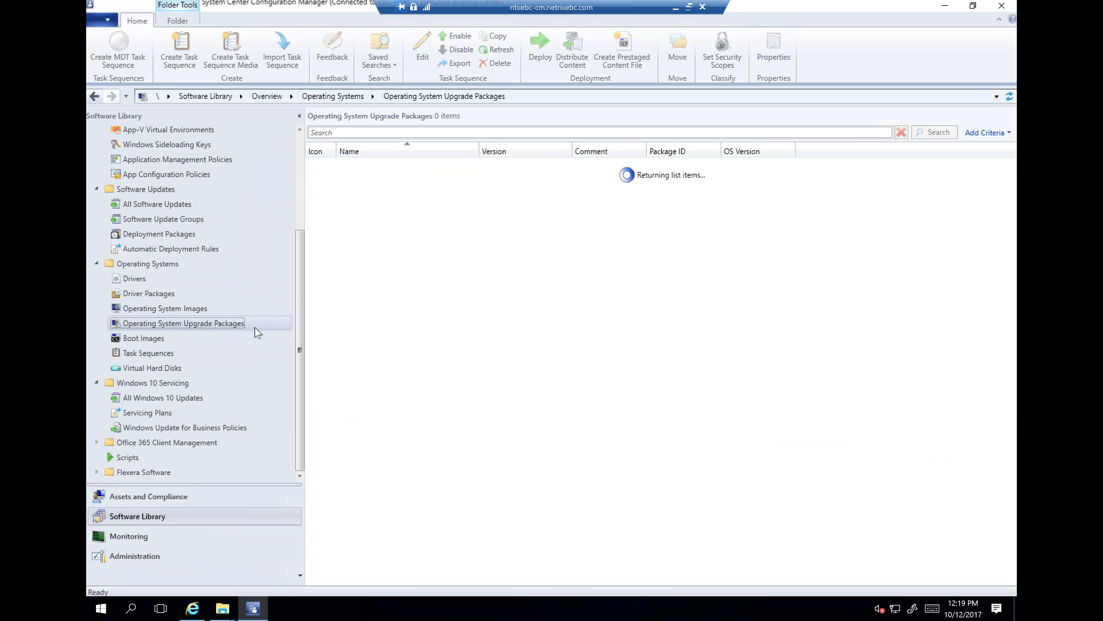
left_click(391, 194)
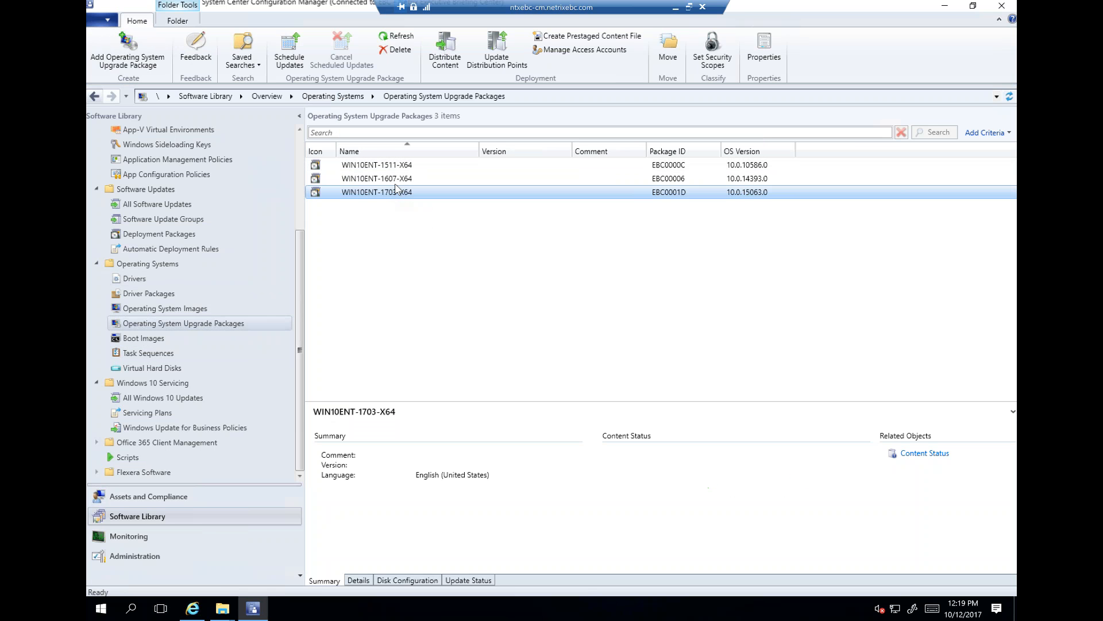
Open the Windows 10 Upgrade to 1703 task sequence in the Task Sequence Editor
left_click(148, 354)
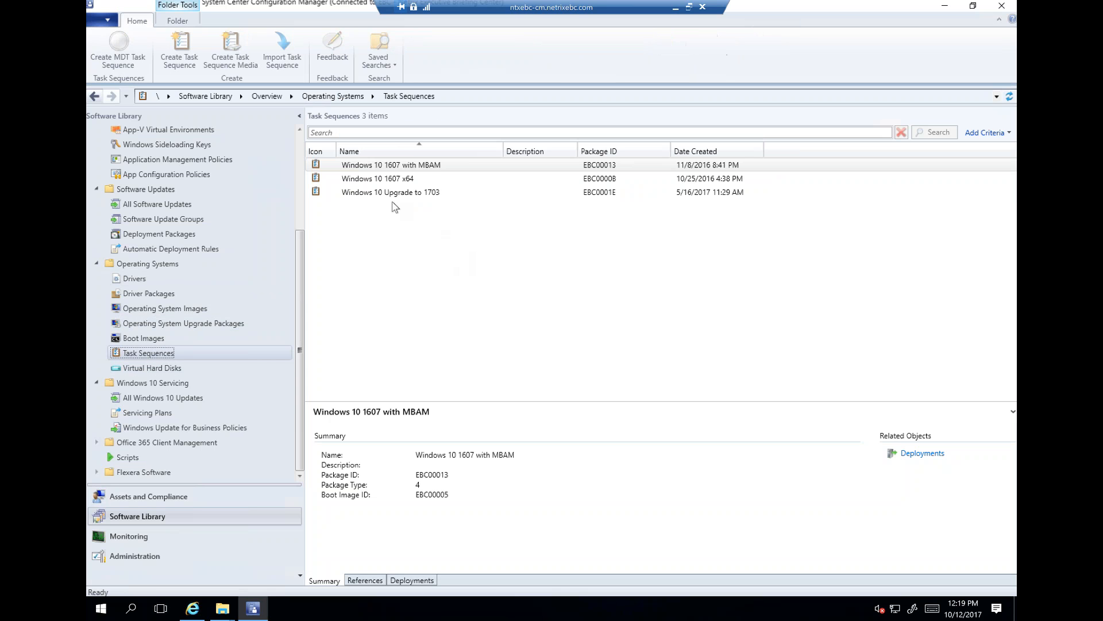
left_click(389, 196)
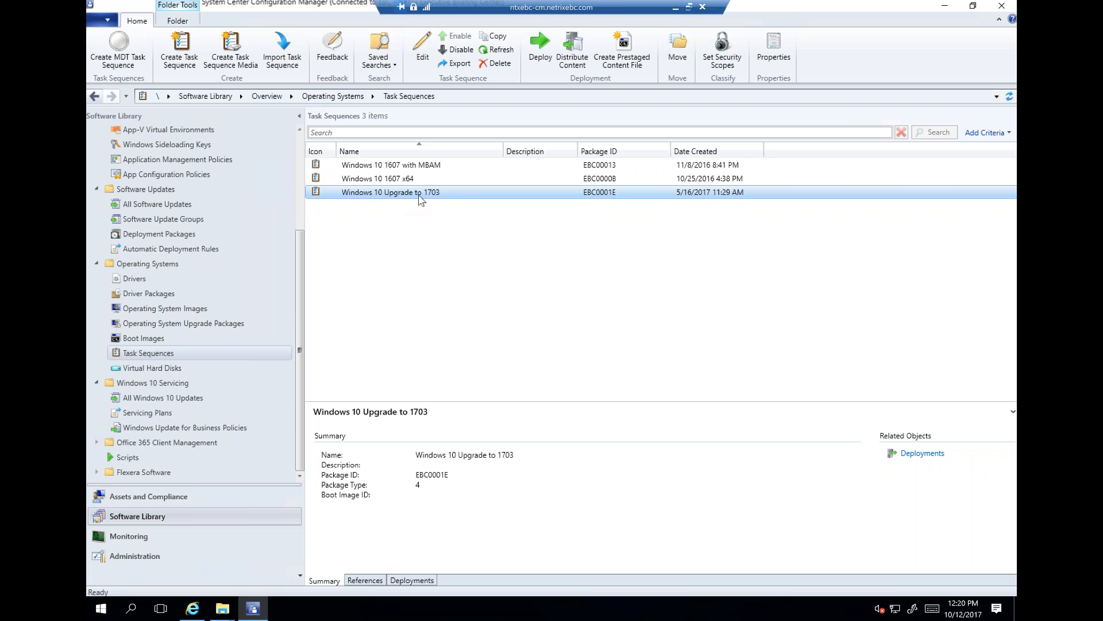
right_click(419, 196)
left_click(485, 247)
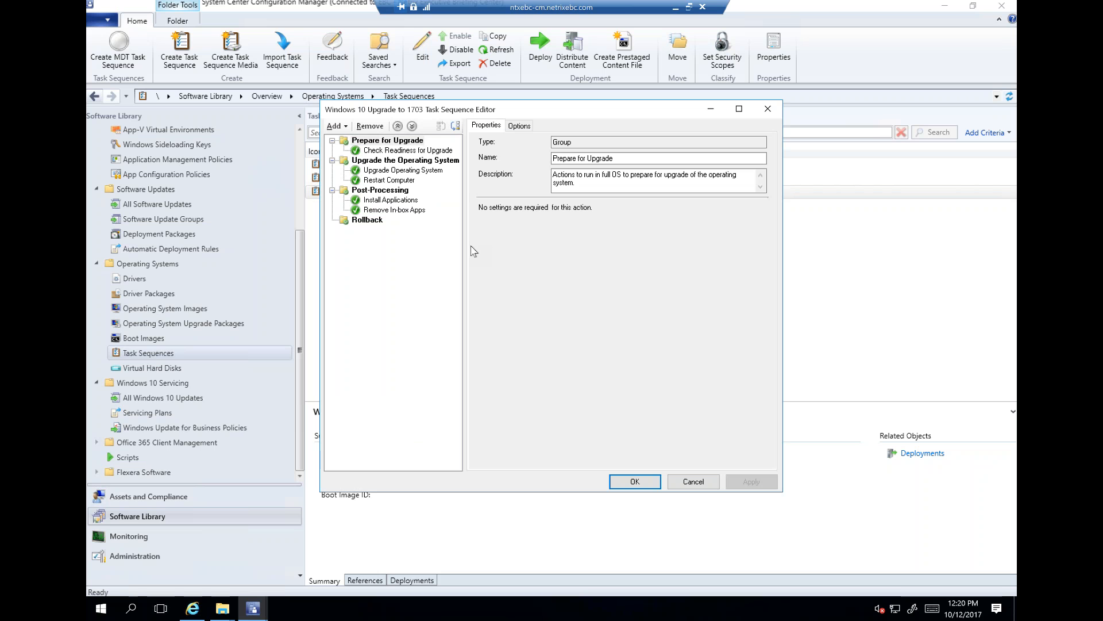
Review the task sequence's readiness check, operating system upgrade, restart, application installation and in-box app removal steps, and close the editor without saving
left_click(408, 150)
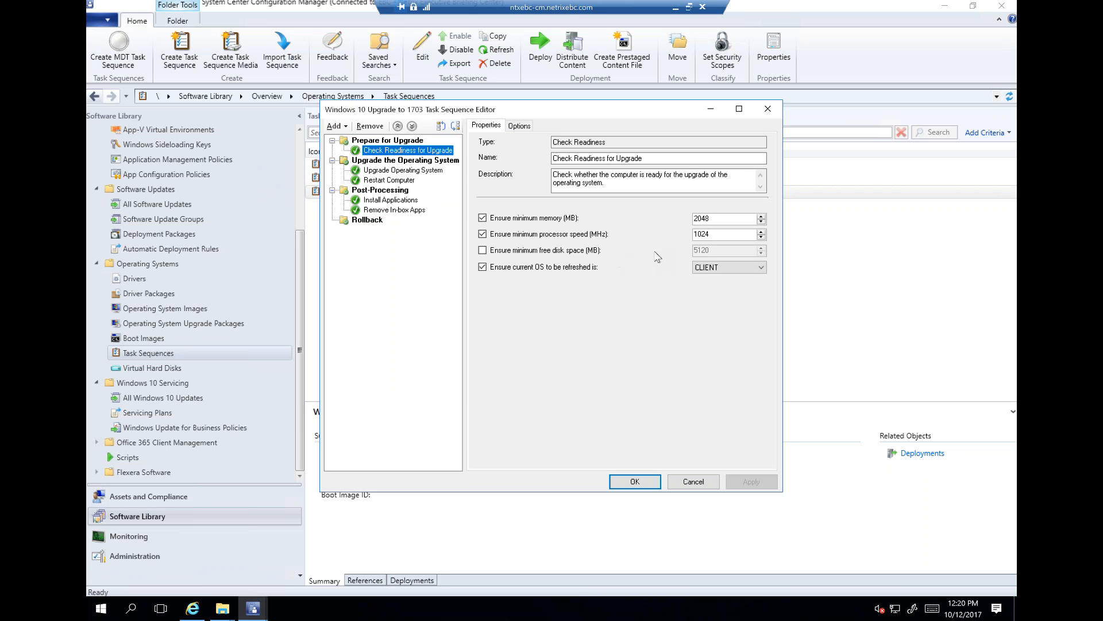
left_click(437, 171)
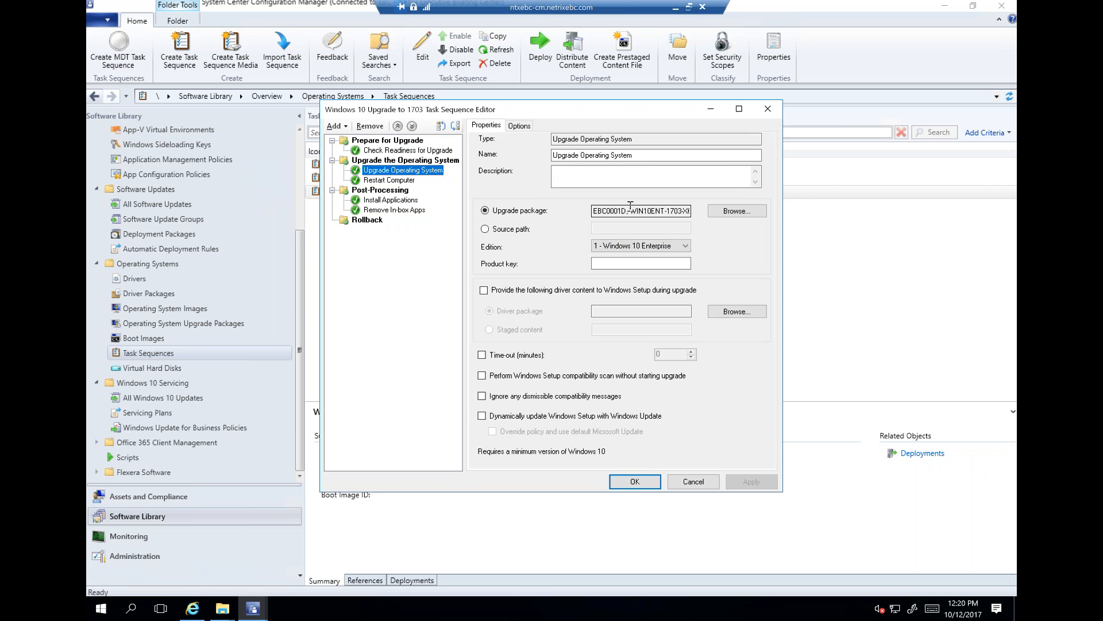
left_click_drag(630, 210, 716, 211)
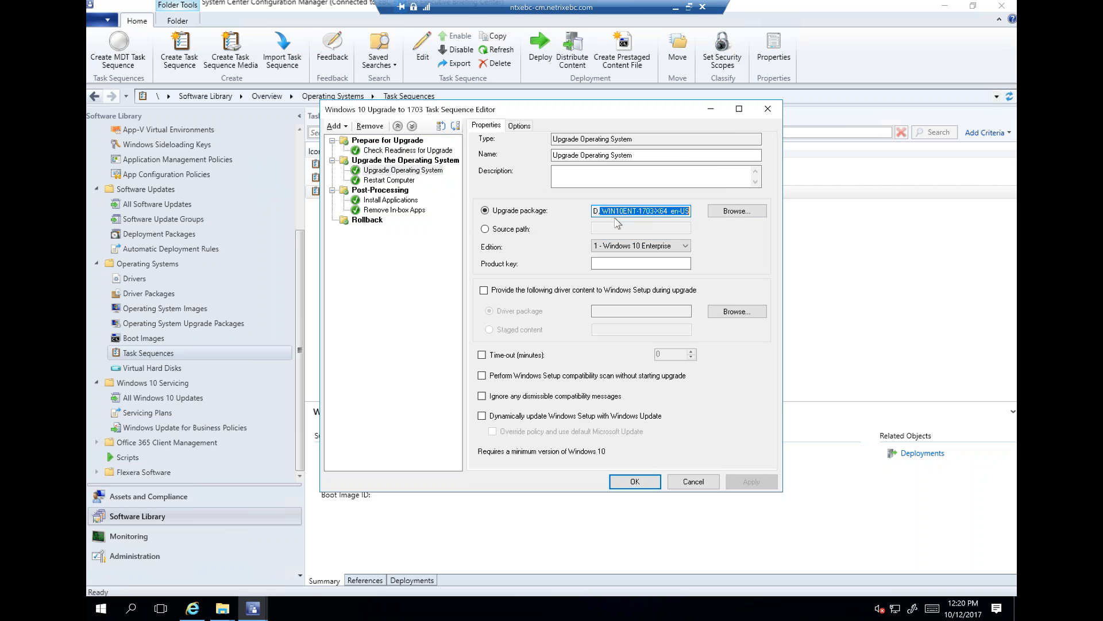
left_click(386, 181)
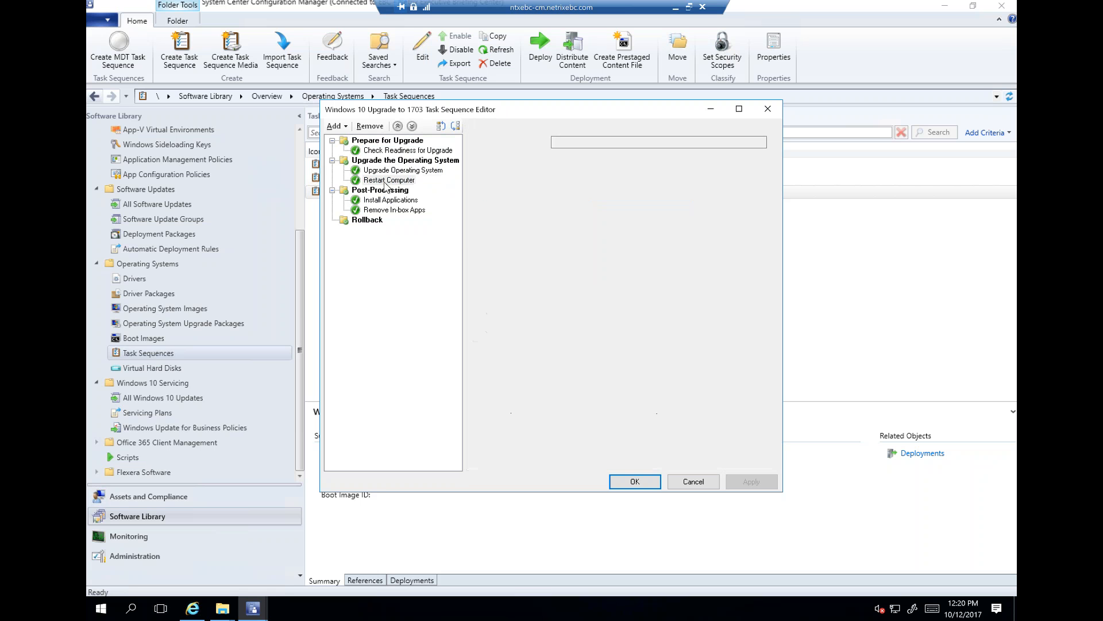
left_click(395, 200)
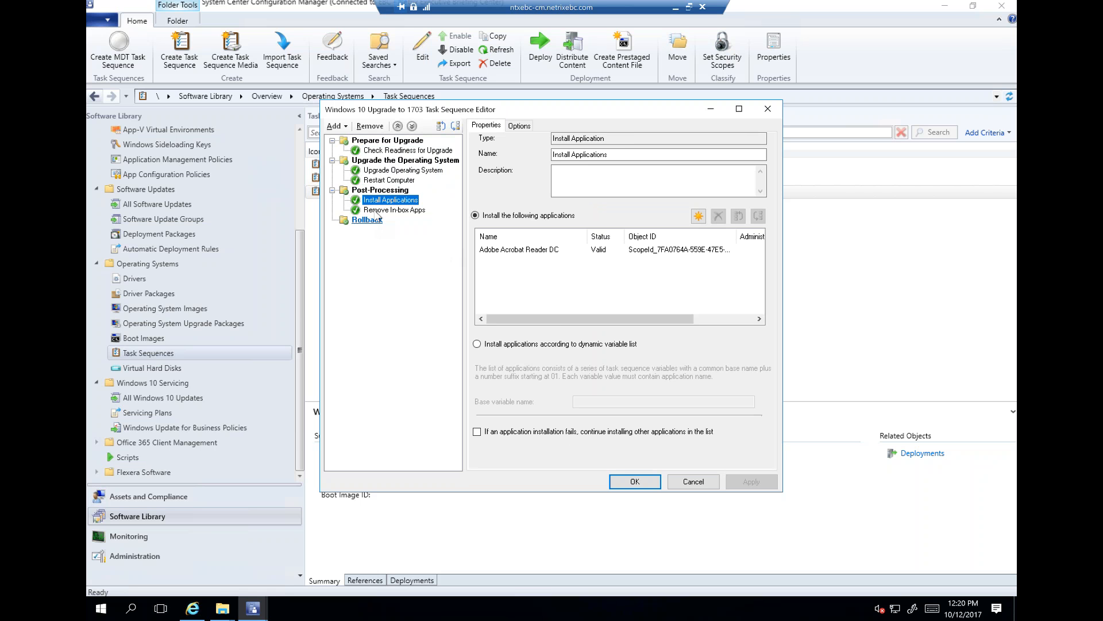
left_click(397, 211)
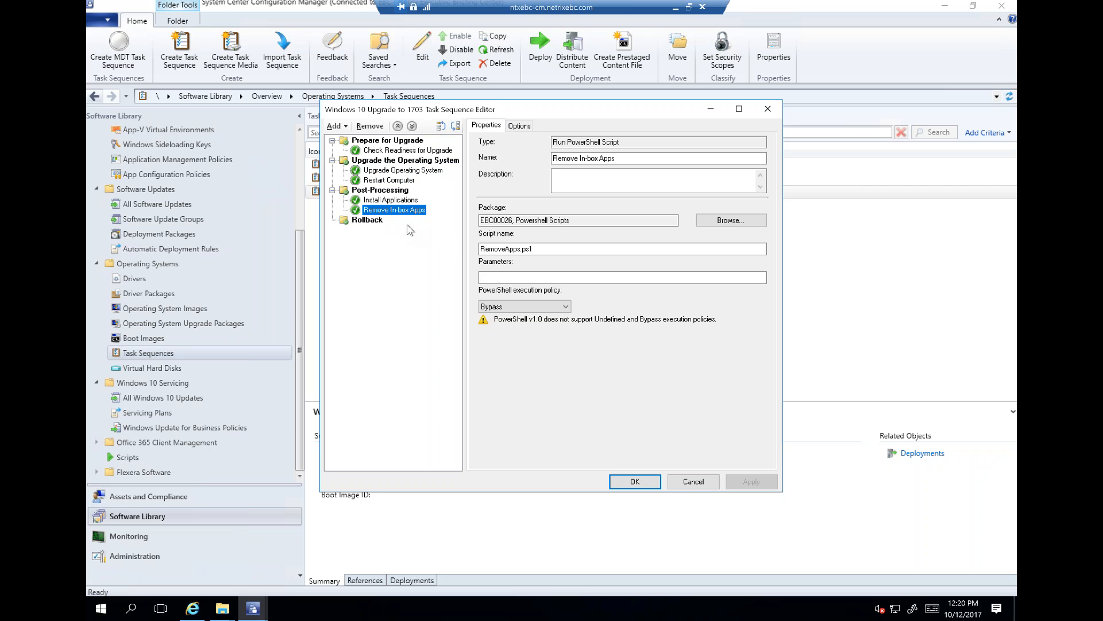
left_click(694, 482)
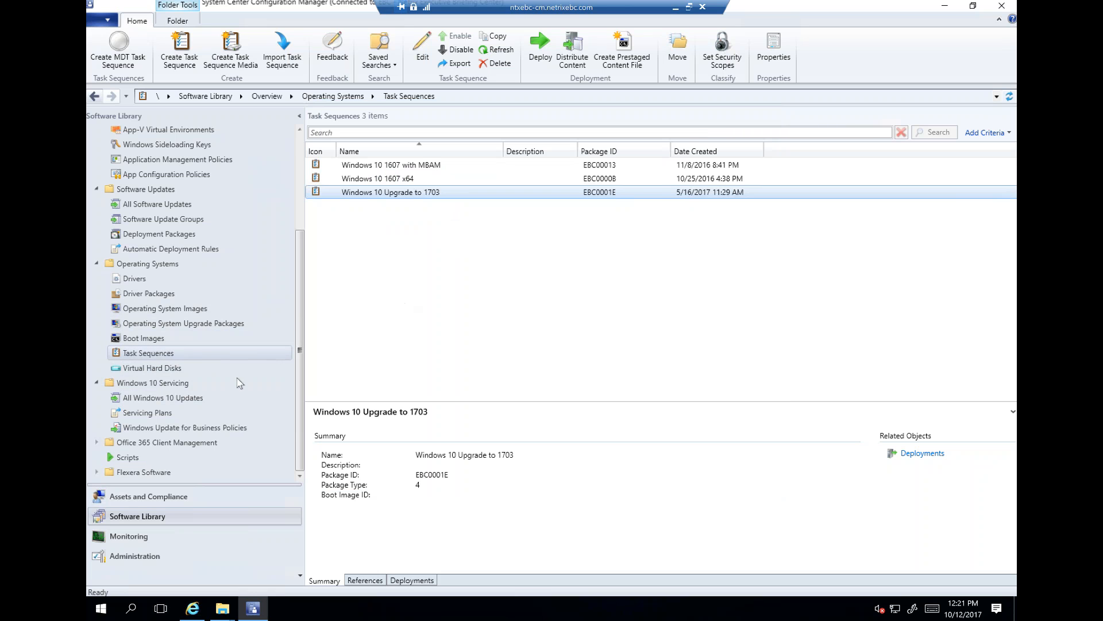
View the Windows 10 Servicing dashboard and return to the list of task sequences
left_click(221, 385)
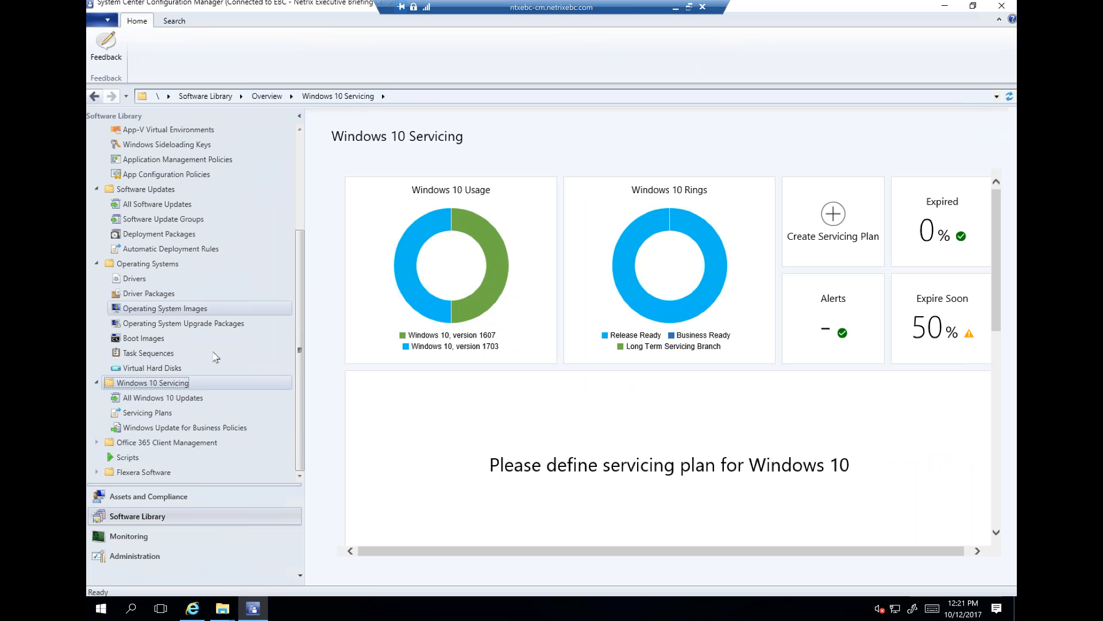
left_click(247, 353)
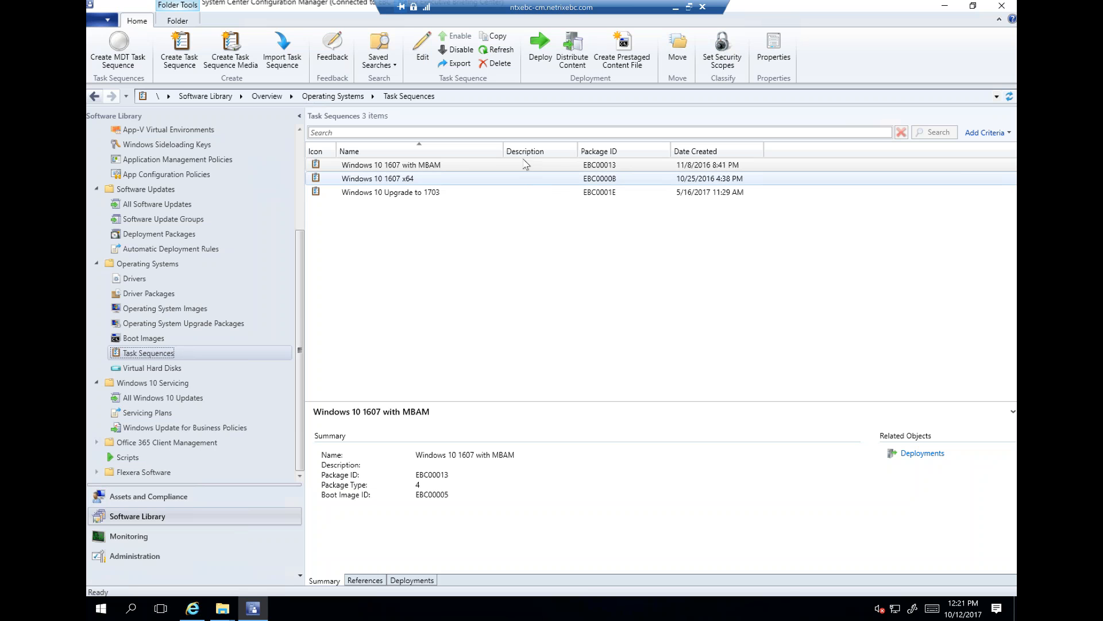
left_click(503, 147)
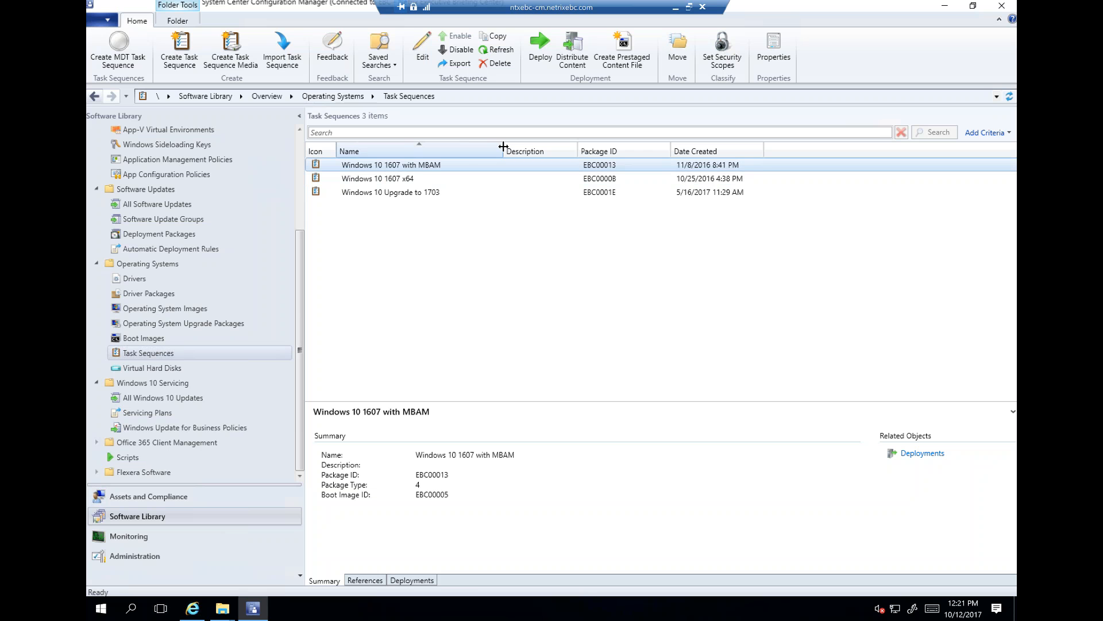
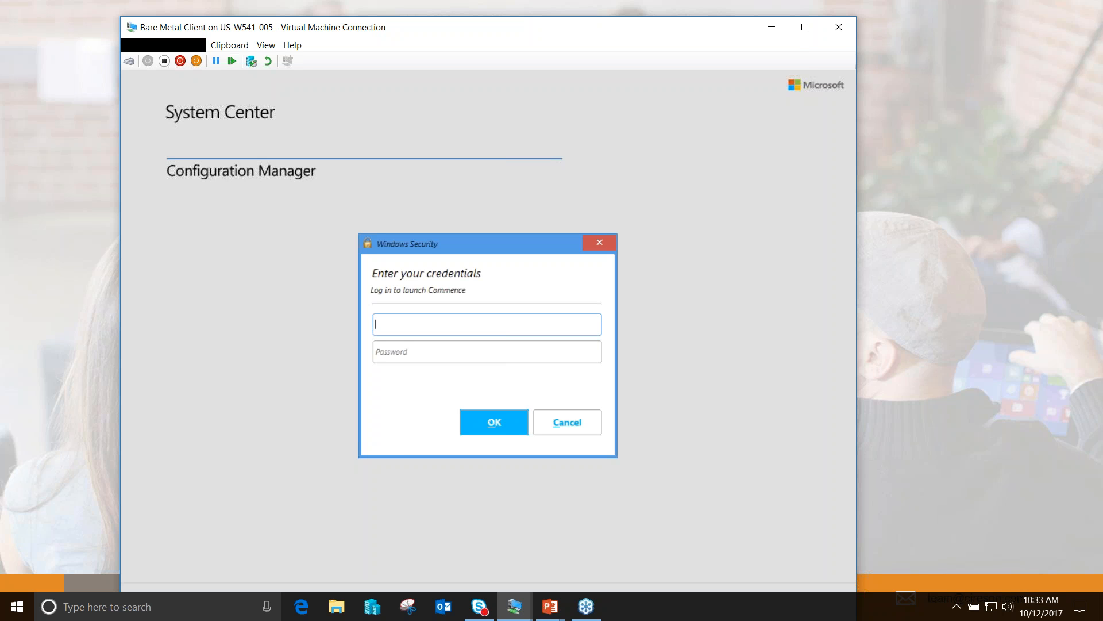
Sign in to Commence on the Bare Metal Client virtual machine with the domain user name and account password
type("ciresondemo\\user2")
key("Tab")
type("********")
key("Return")
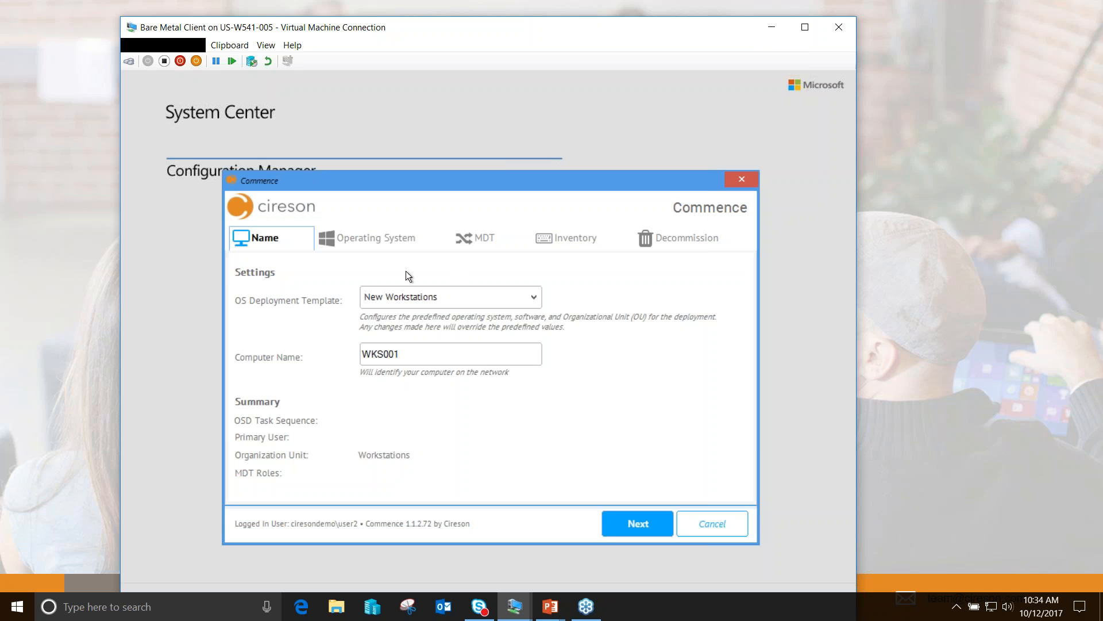
Choose the New Workstations deployment template and the Windows 10 Deployments\Install Windows 10 collection and task sequence
left_click(413, 299)
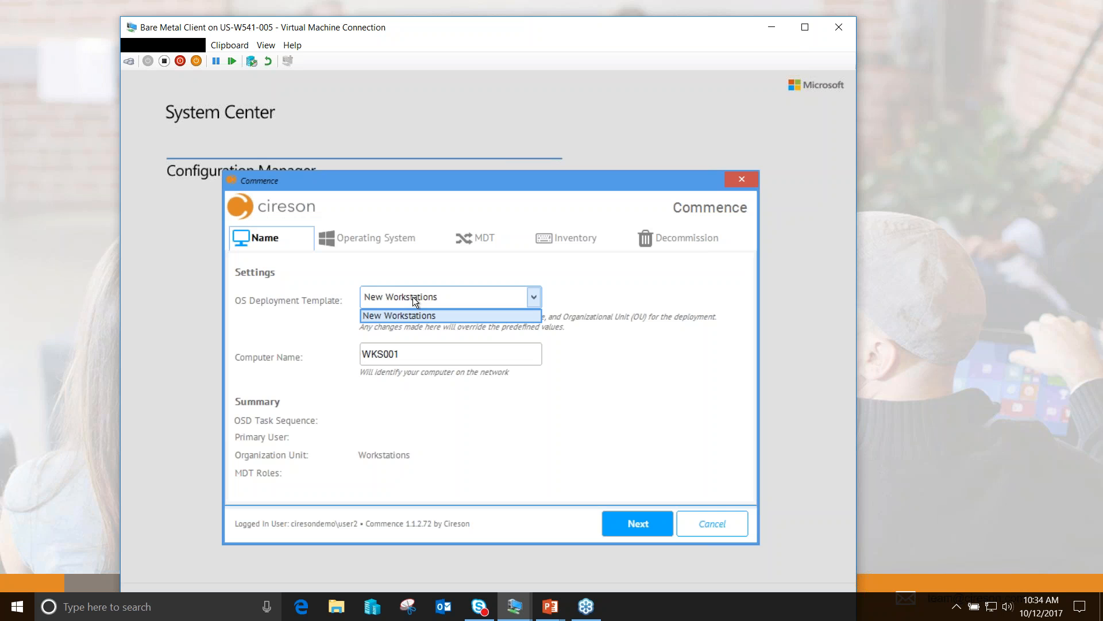
left_click(419, 316)
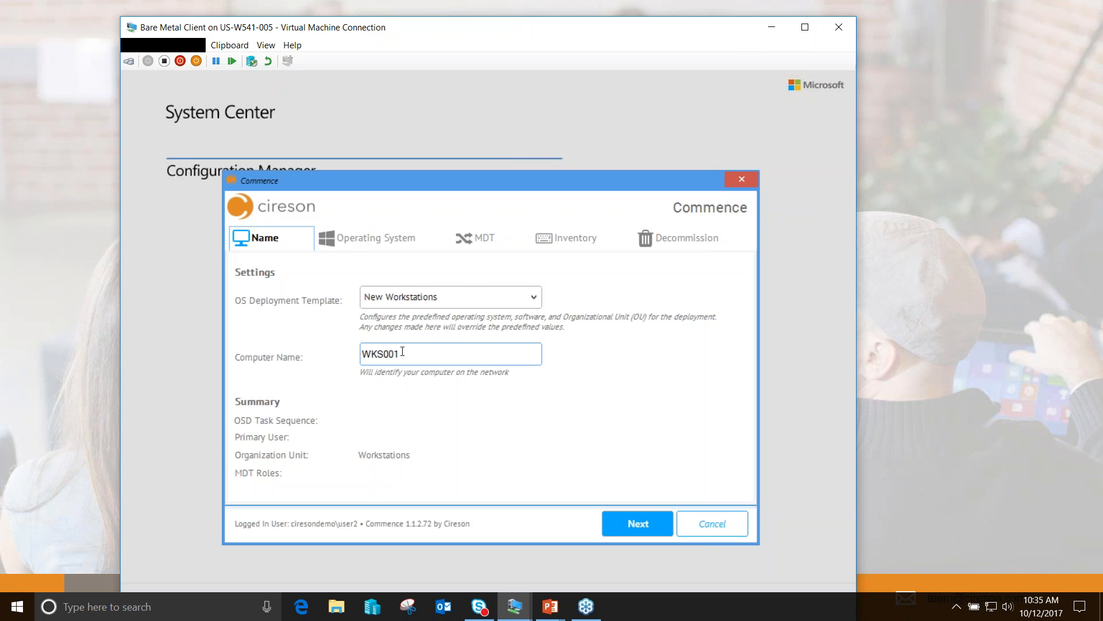
left_click(370, 237)
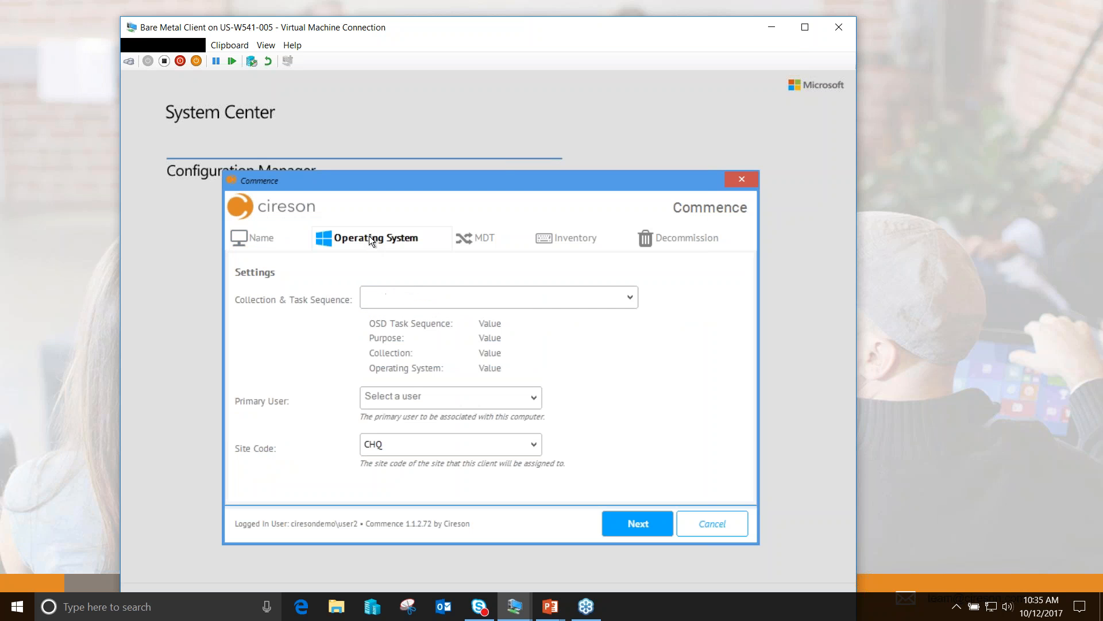
left_click(402, 292)
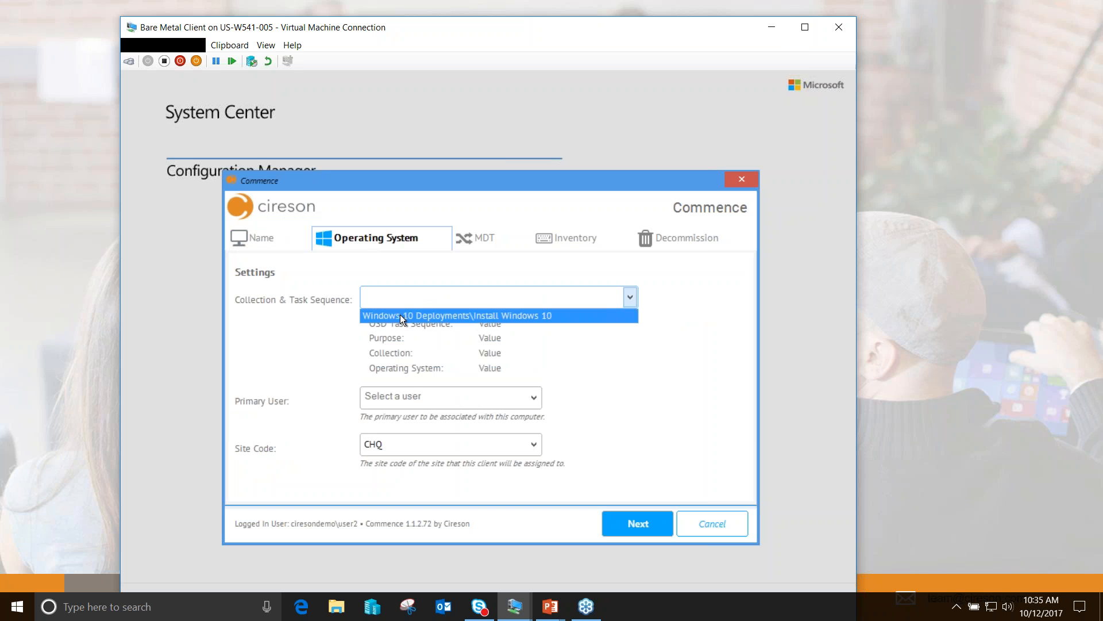
left_click(400, 315)
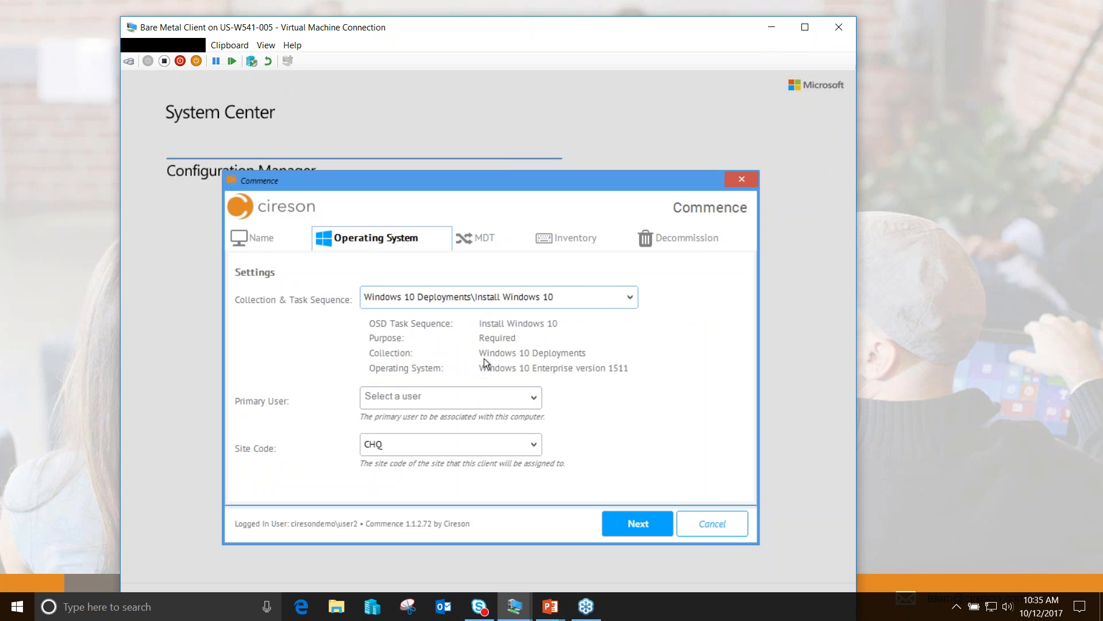
Find the primary user by the first letters of the name and associate that user with the computer
left_click(402, 397)
type("wa")
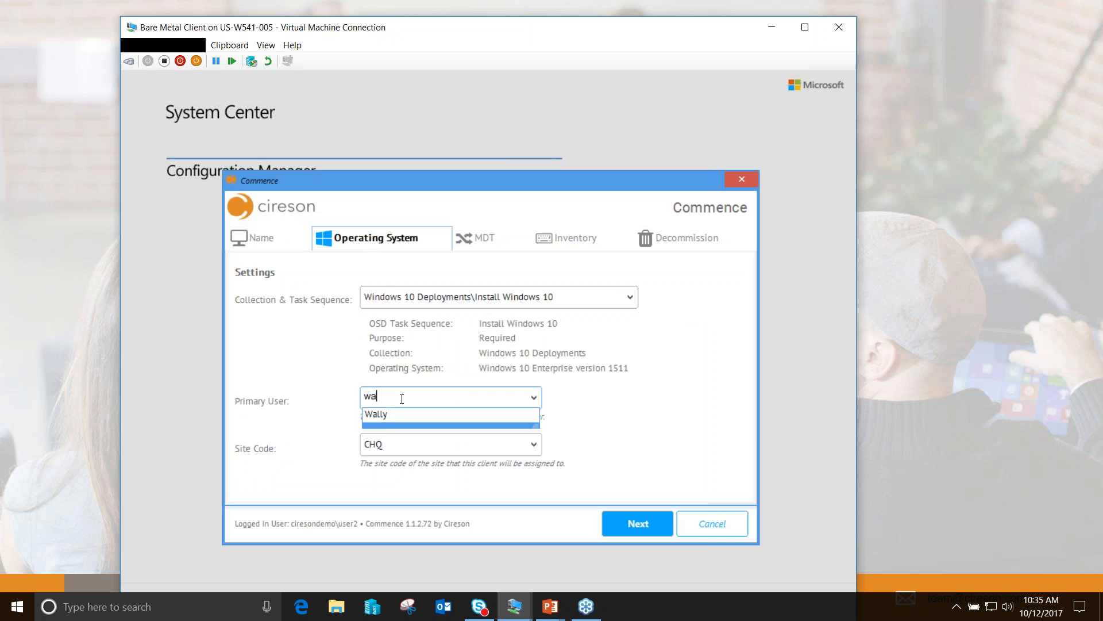
left_click(397, 419)
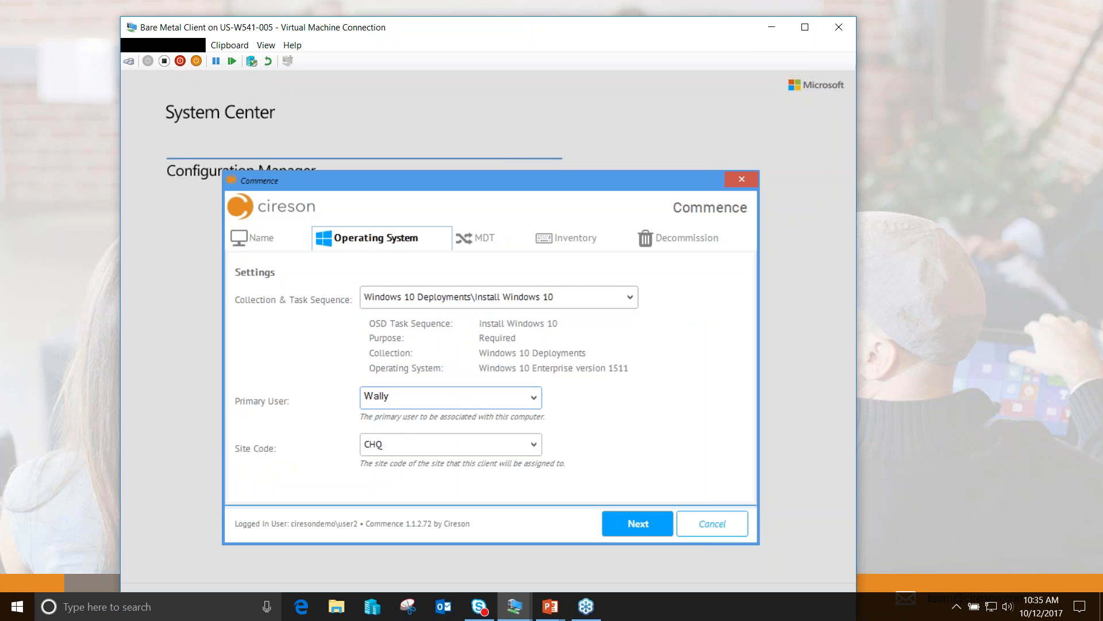
In the MDT settings, choose the Workstations organizational unit and add Workstation Software to the selected MDT roles
left_click(476, 238)
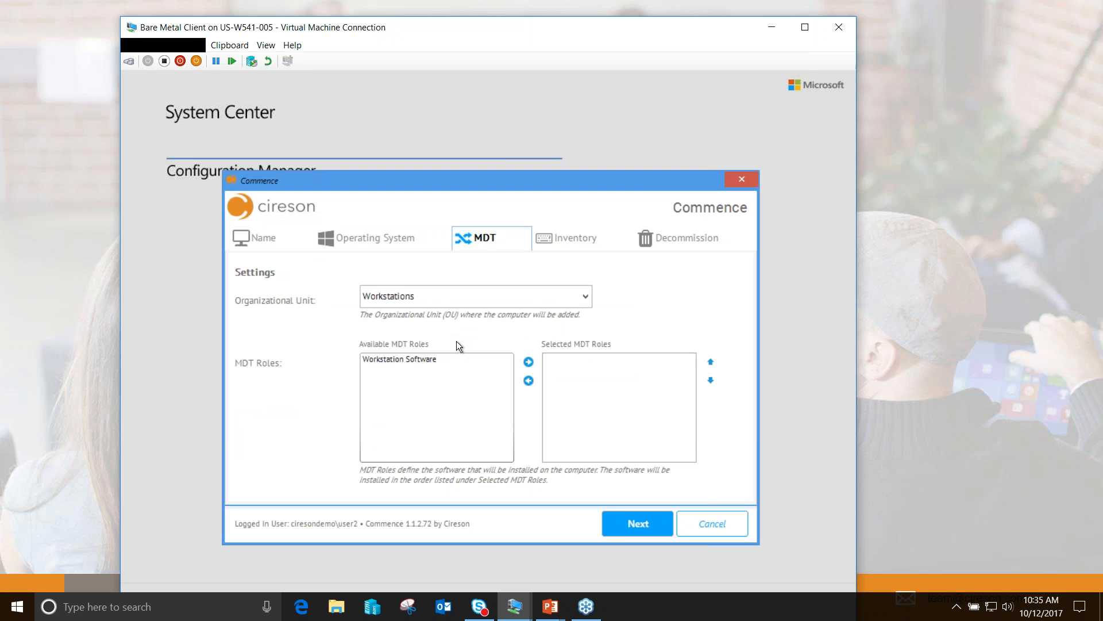
left_click(420, 293)
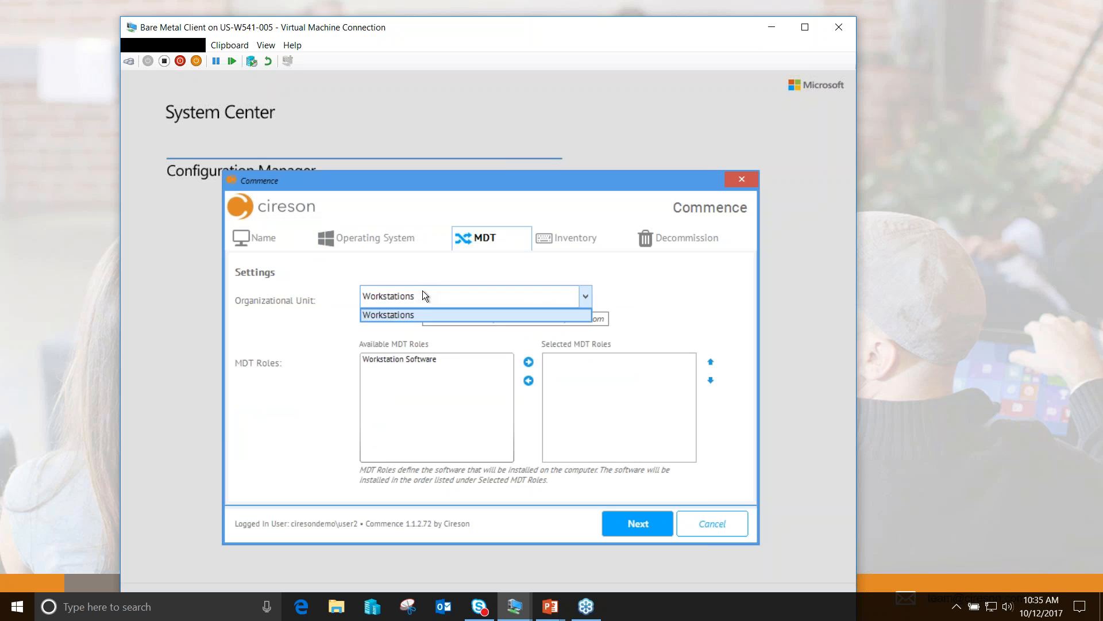
left_click(423, 313)
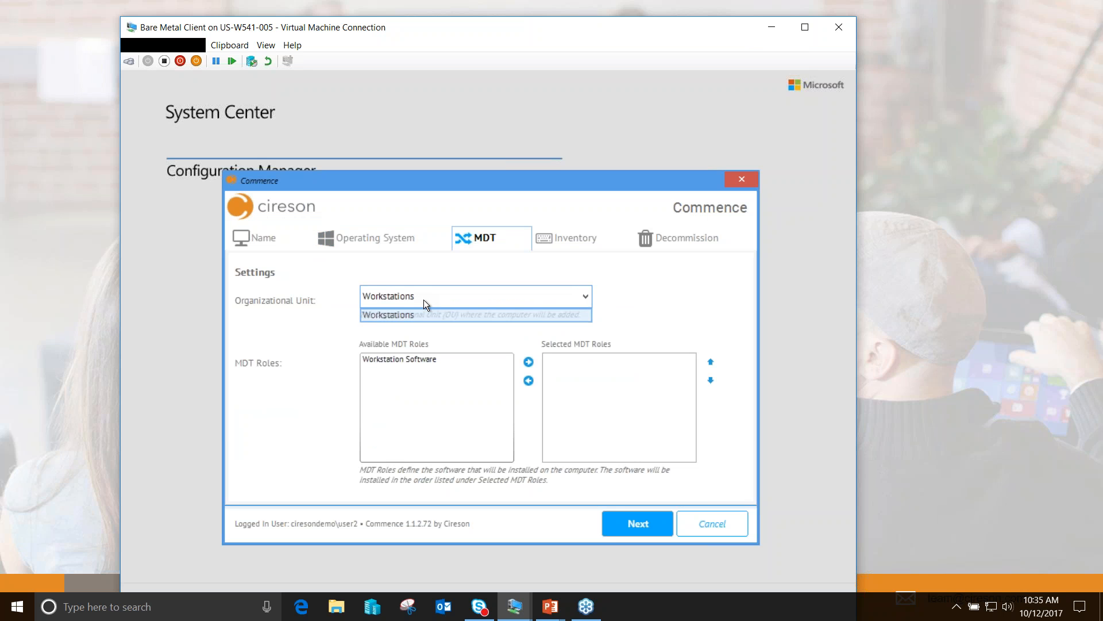
left_click(424, 358)
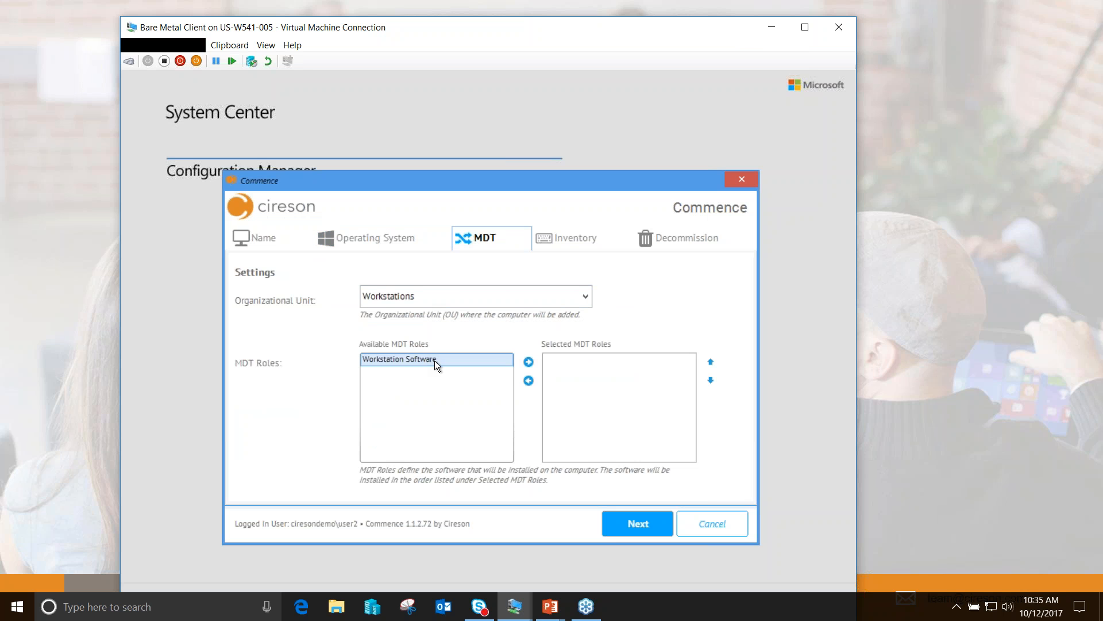
left_click(529, 361)
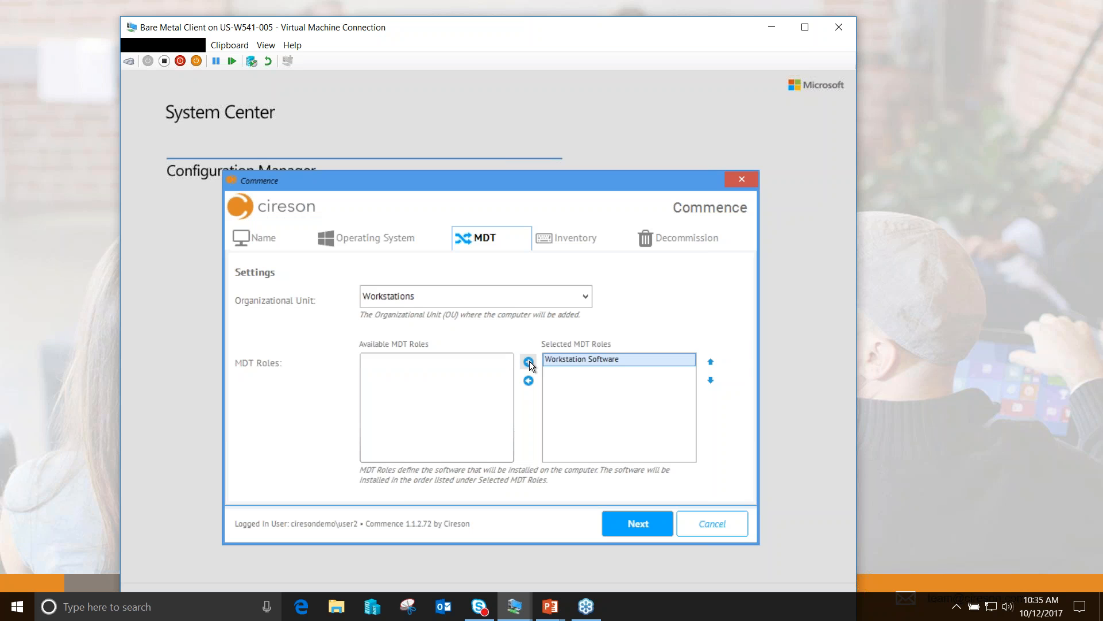
Review the computer's inventory and the decommission options, turning the decommissioning of this computer on and back off
left_click(557, 239)
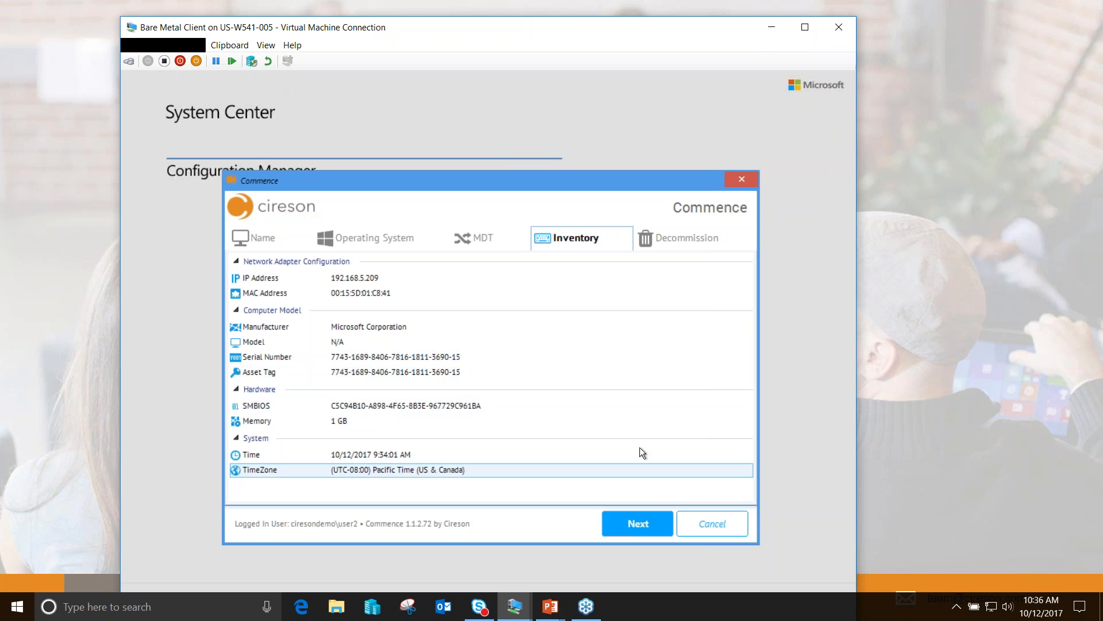
left_click(680, 237)
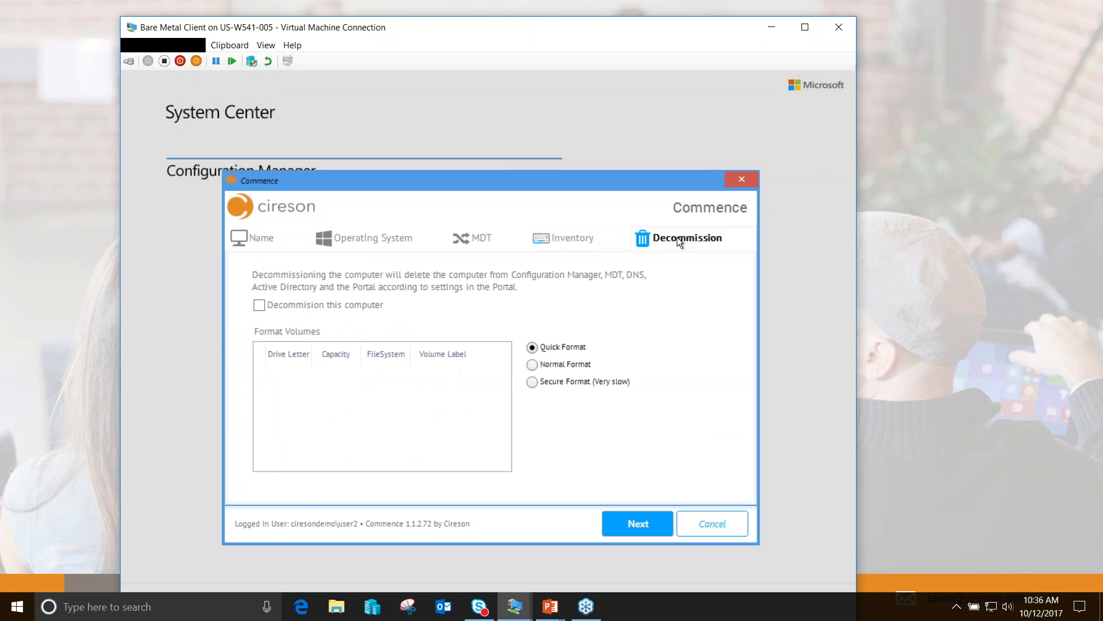
left_click(277, 305)
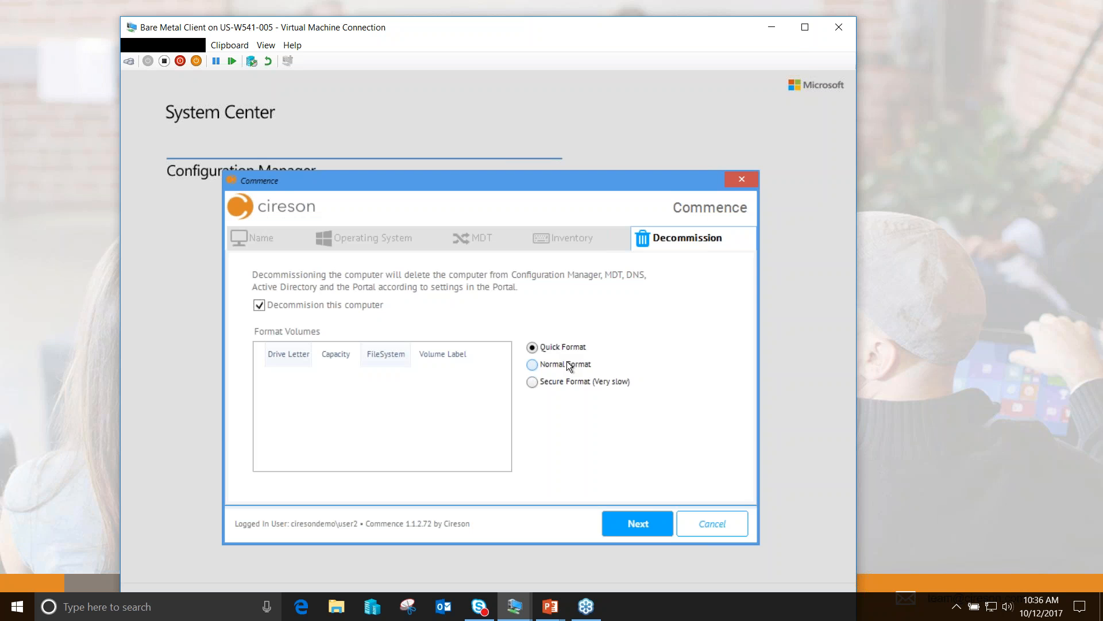
left_click(257, 306)
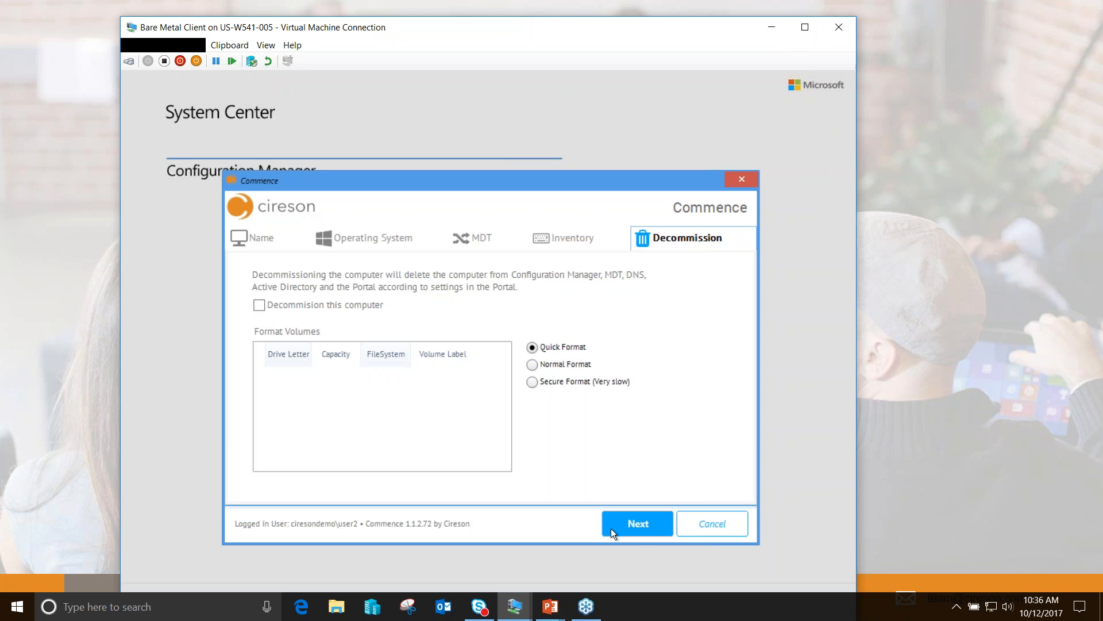
Continue to the deployment summary and start the installation
left_click(626, 527)
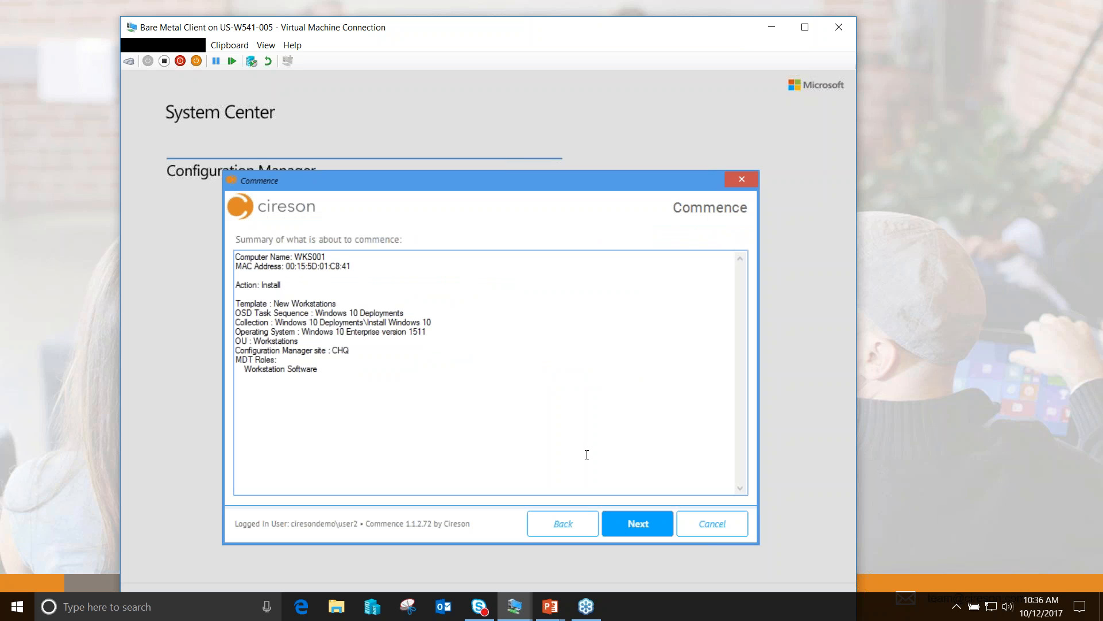
left_click(649, 520)
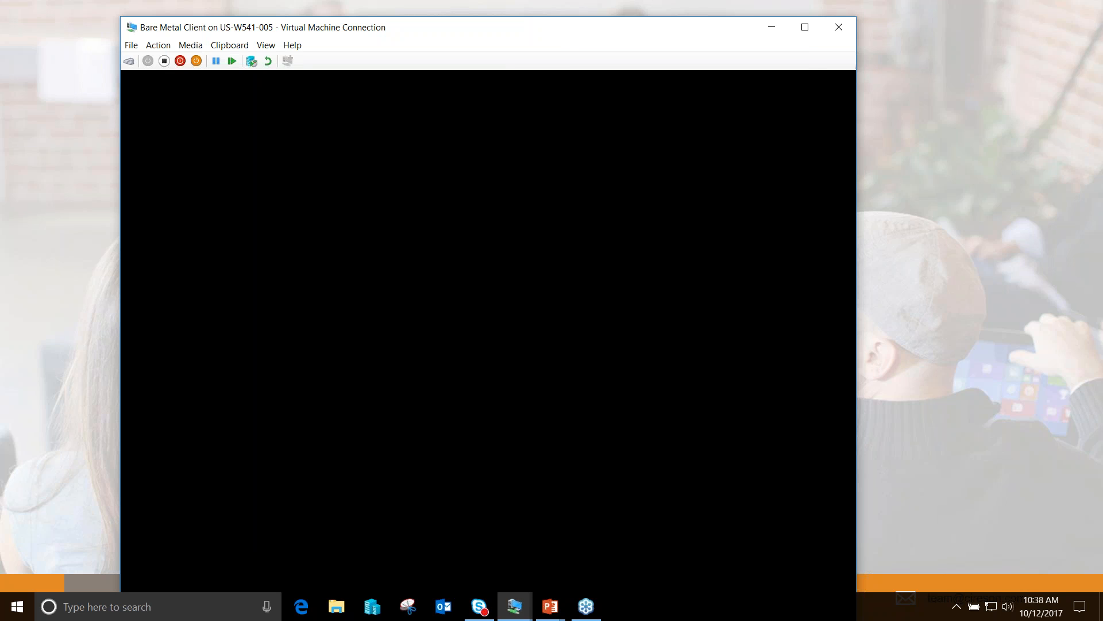
Switch to the ConfigMgr Portal in the remote session of the ConfigMgr 2012 R2 primary site server
left_click(523, 610)
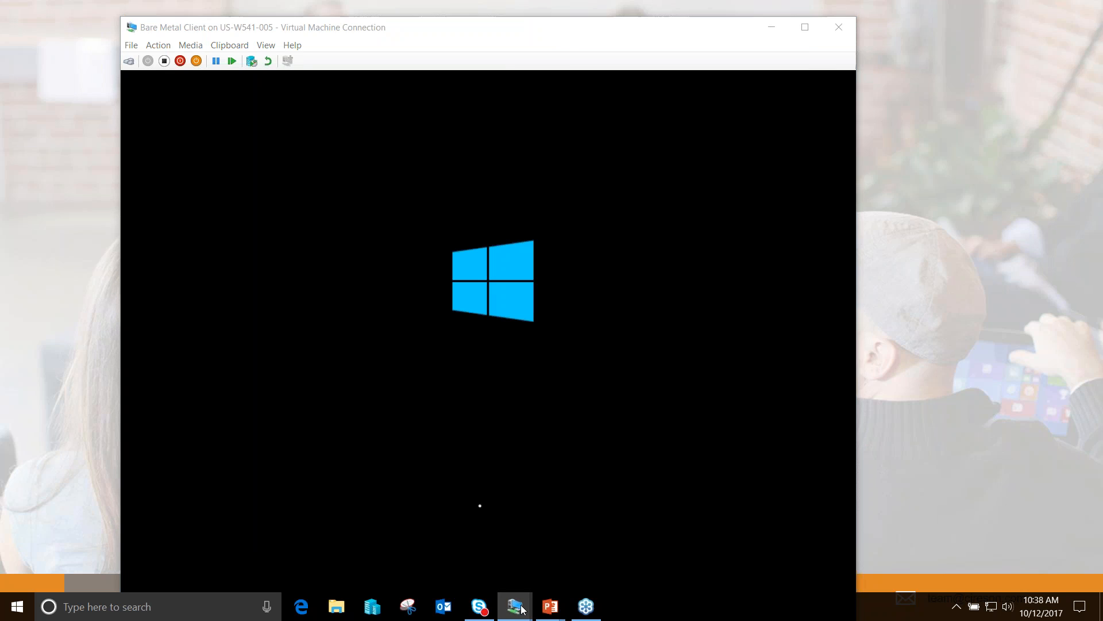
left_click(459, 537)
left_click(123, 47)
left_click(184, 64)
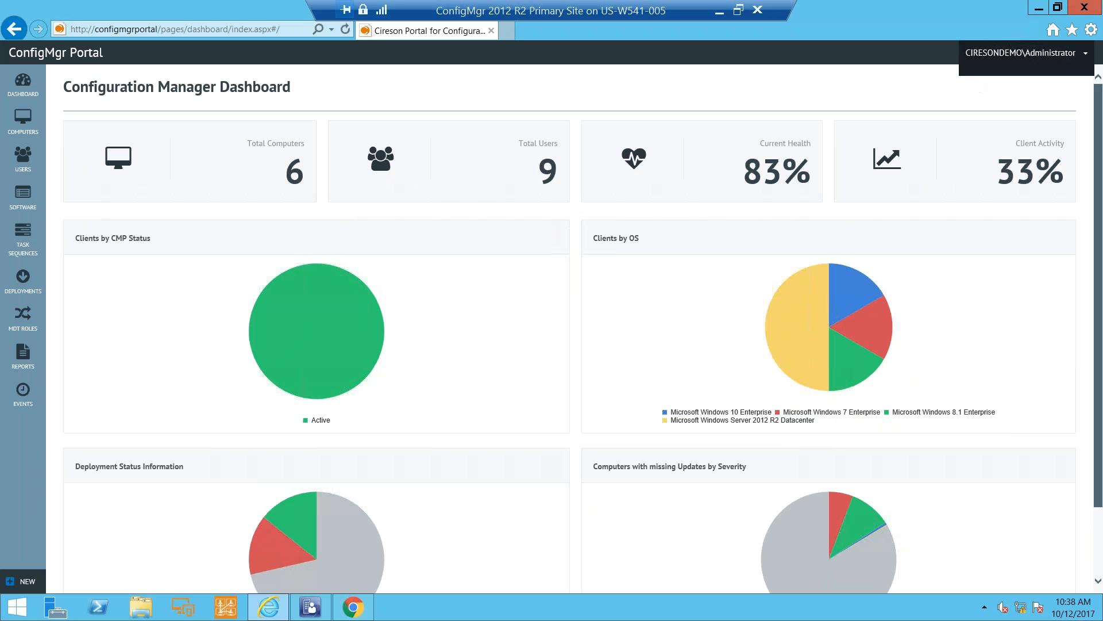
Open the OSD templates in the portal's OS Deployment Settings and select the New Workstations template
left_click(1015, 53)
left_click(1015, 108)
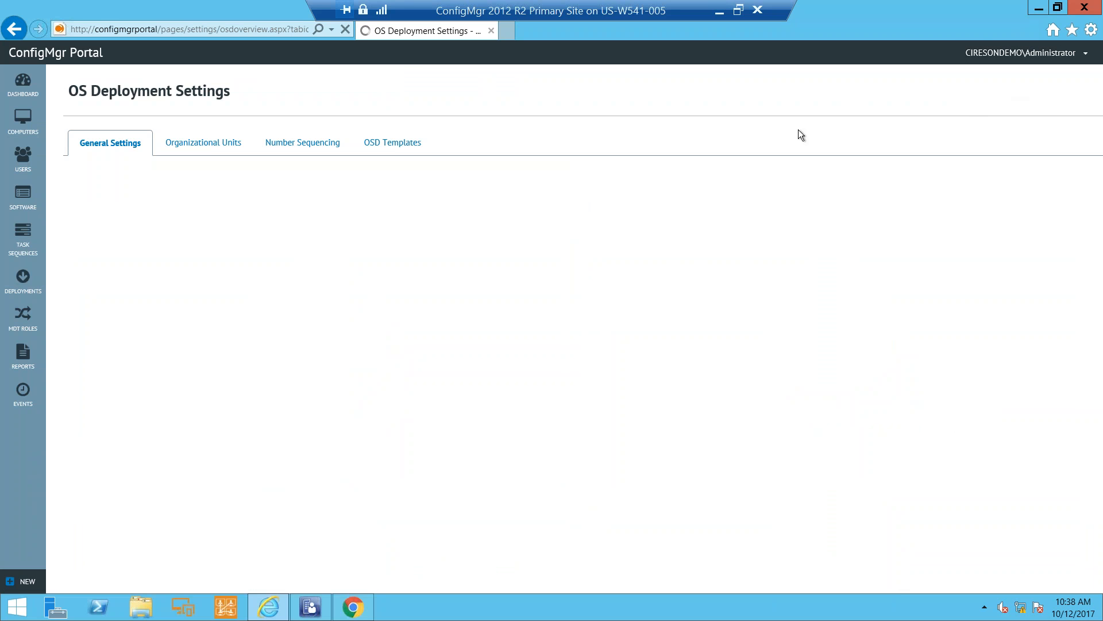
left_click(398, 146)
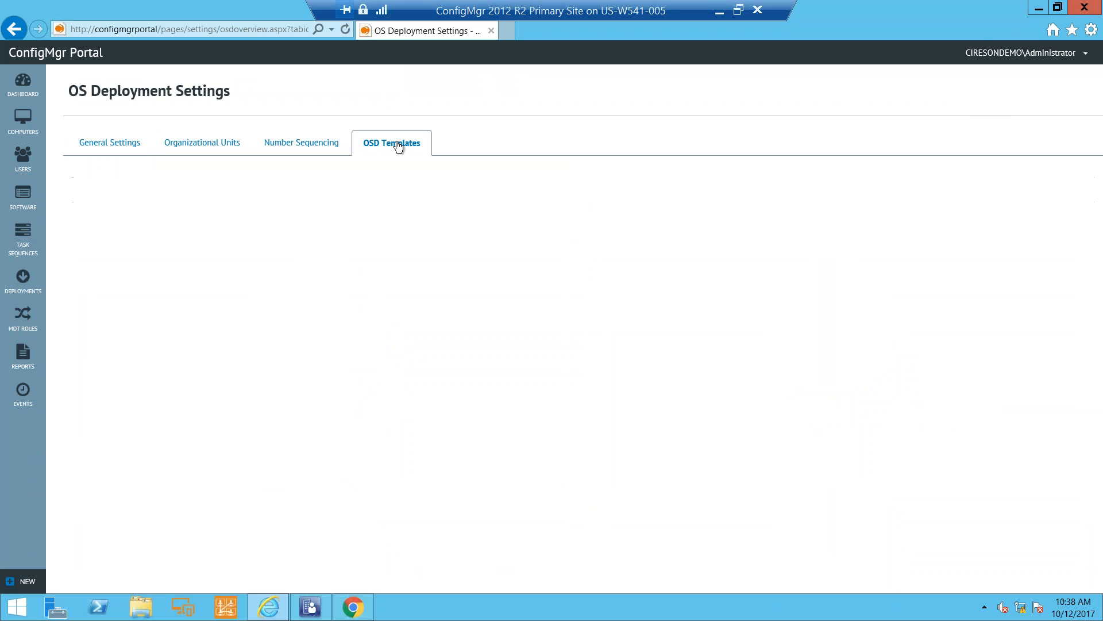
left_click(127, 234)
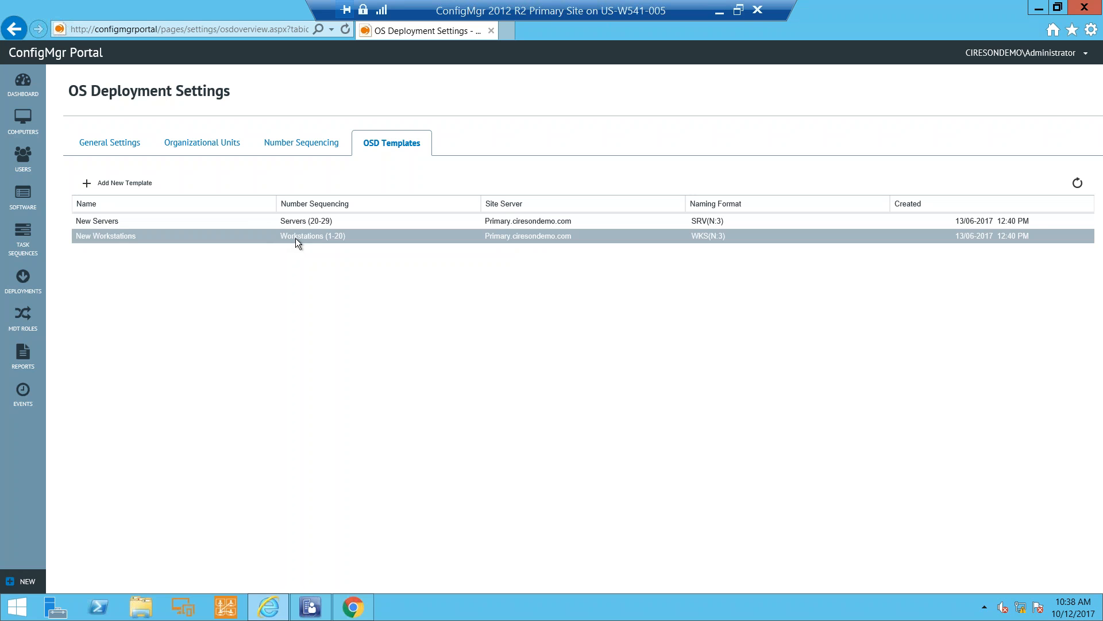
Examine the naming format and the group permissions of the New Workstations OSD template, leaving the permissions as they are
key("ctrl+1")
left_click(690, 238)
mouse_move(535, 265)
left_mouse_down()
mouse_move(612, 283)
mouse_move(639, 306)
left_mouse_up()
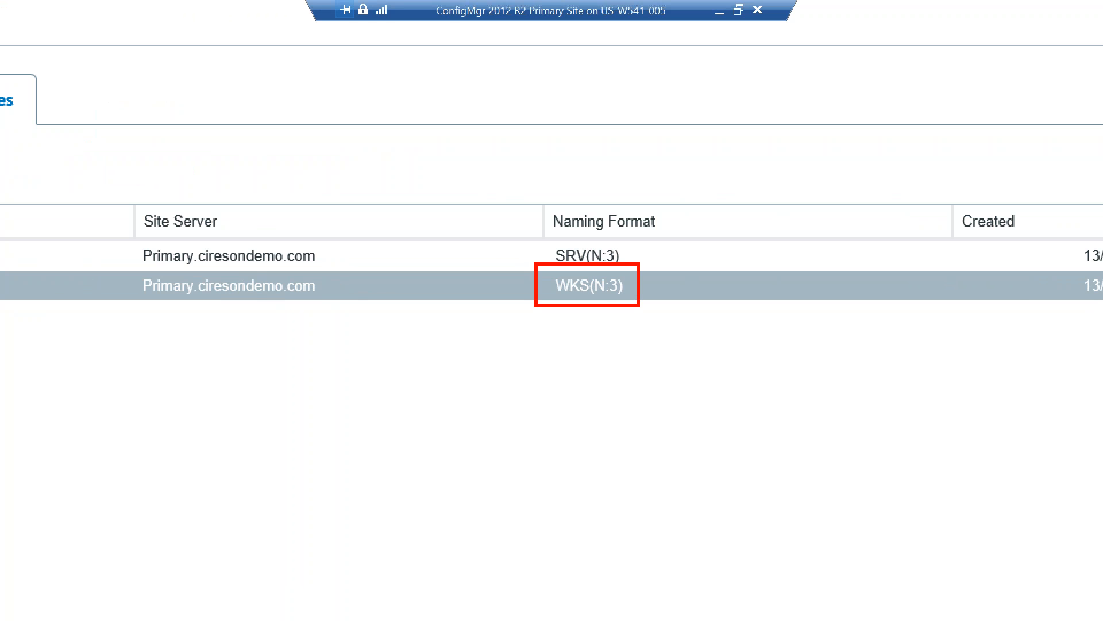
key("Escape")
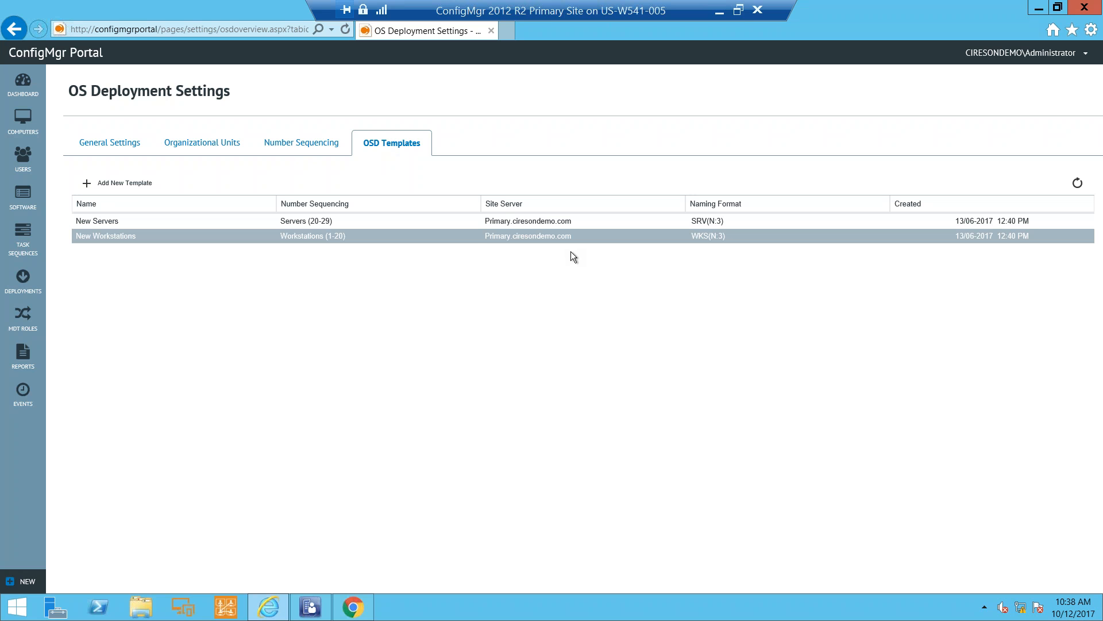
right_click(174, 236)
left_click(214, 281)
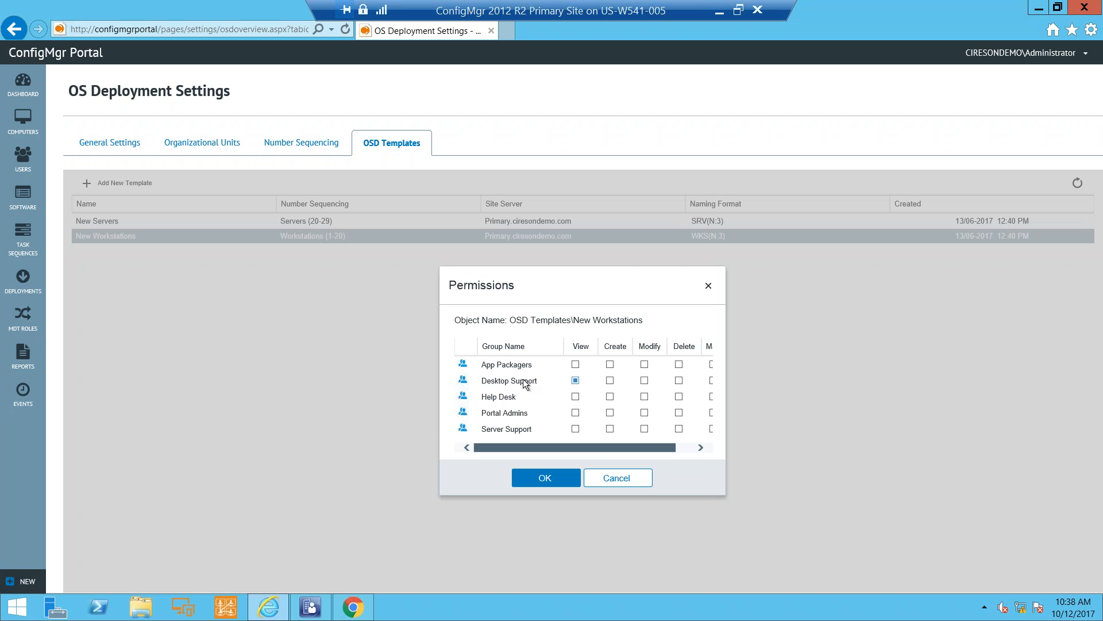
left_click(617, 478)
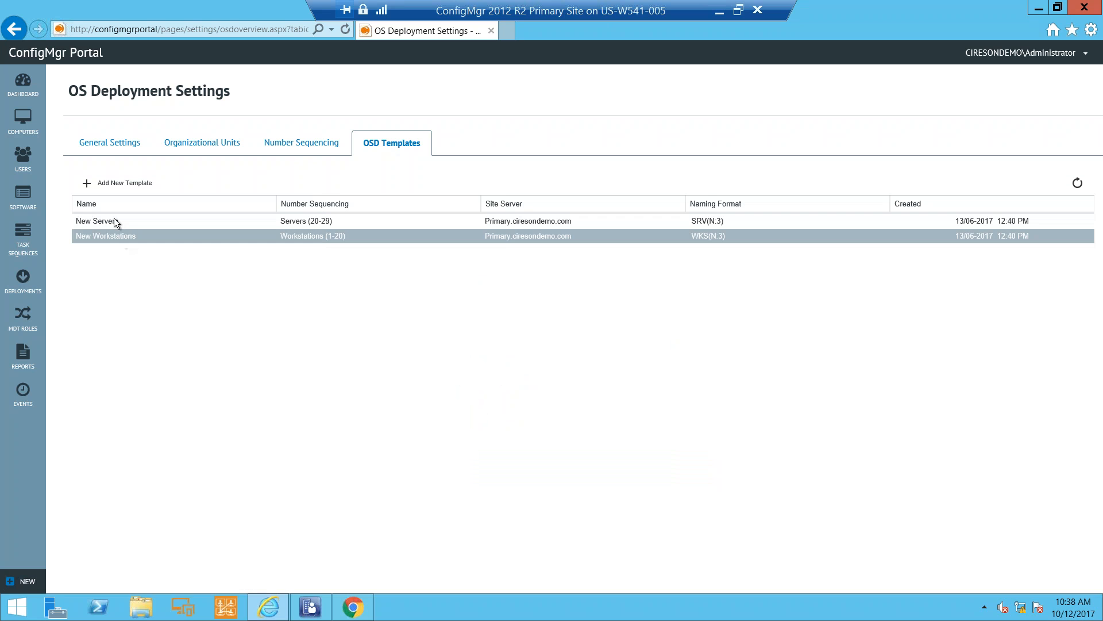
Grant the Server Support group View permission on the New Servers OSD template
left_click(115, 222)
right_click(114, 219)
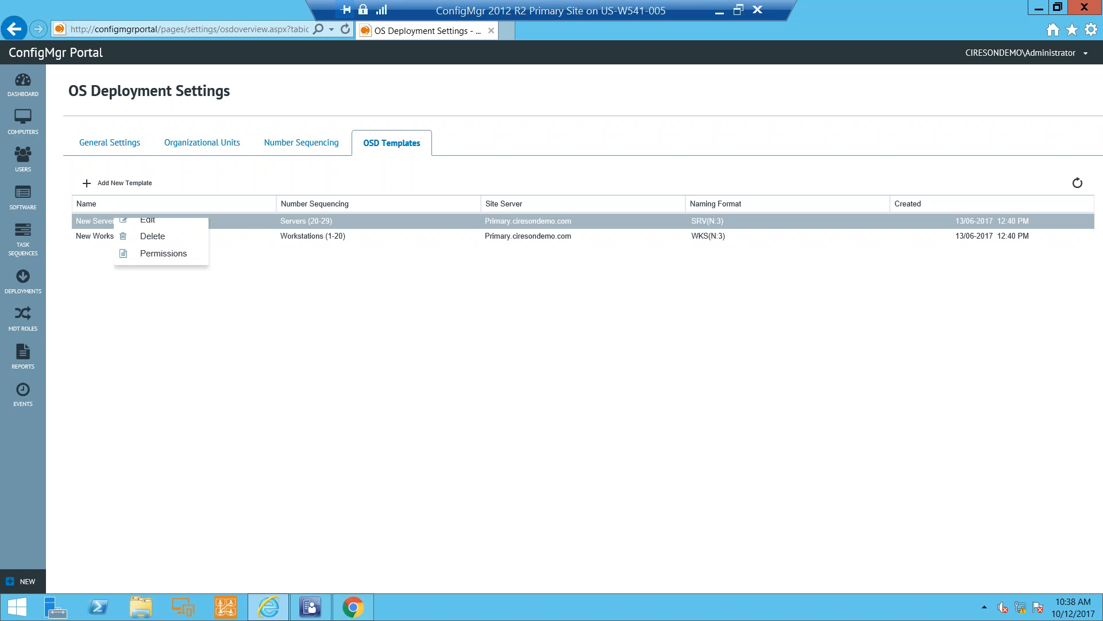
left_click(167, 259)
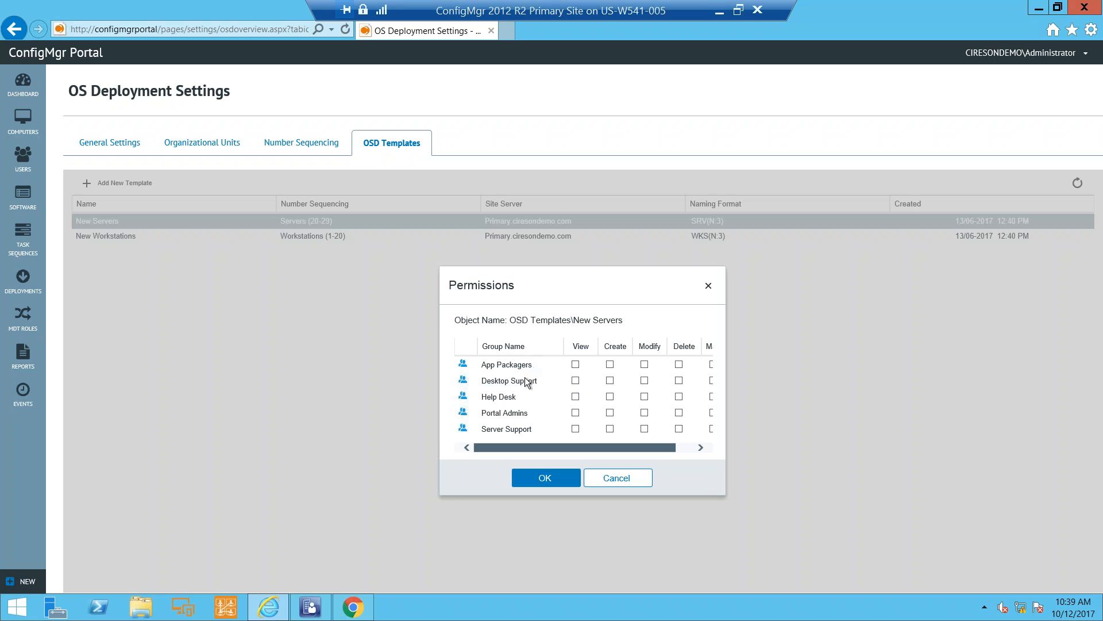
left_click(575, 428)
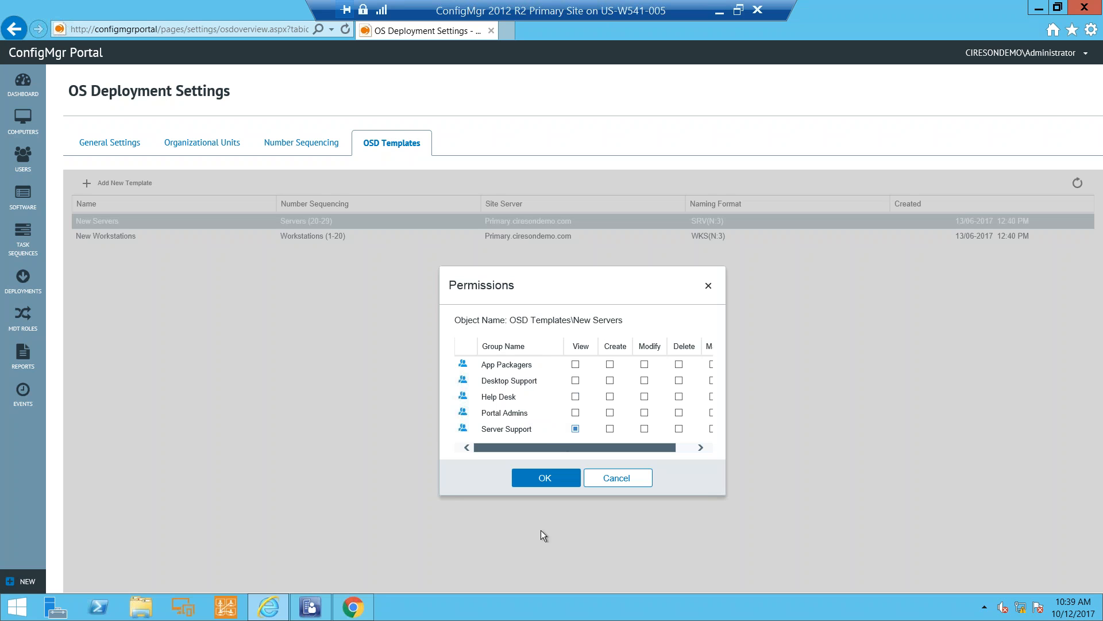
left_click(535, 480)
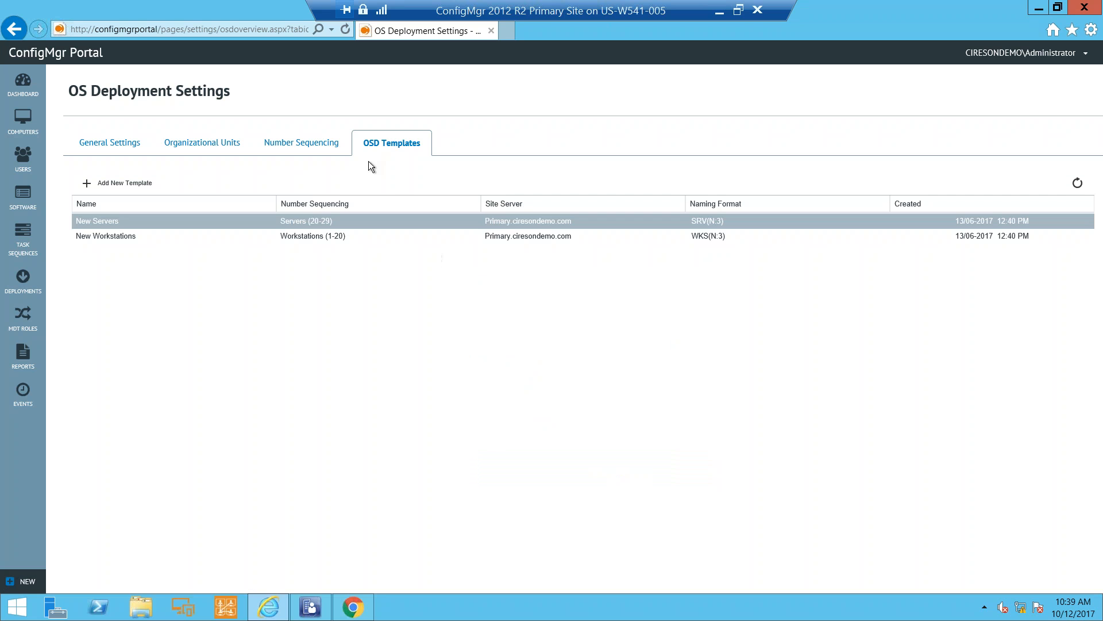
Examine the start and end numbers and the permissions of the Workstations number sequence
left_click(316, 143)
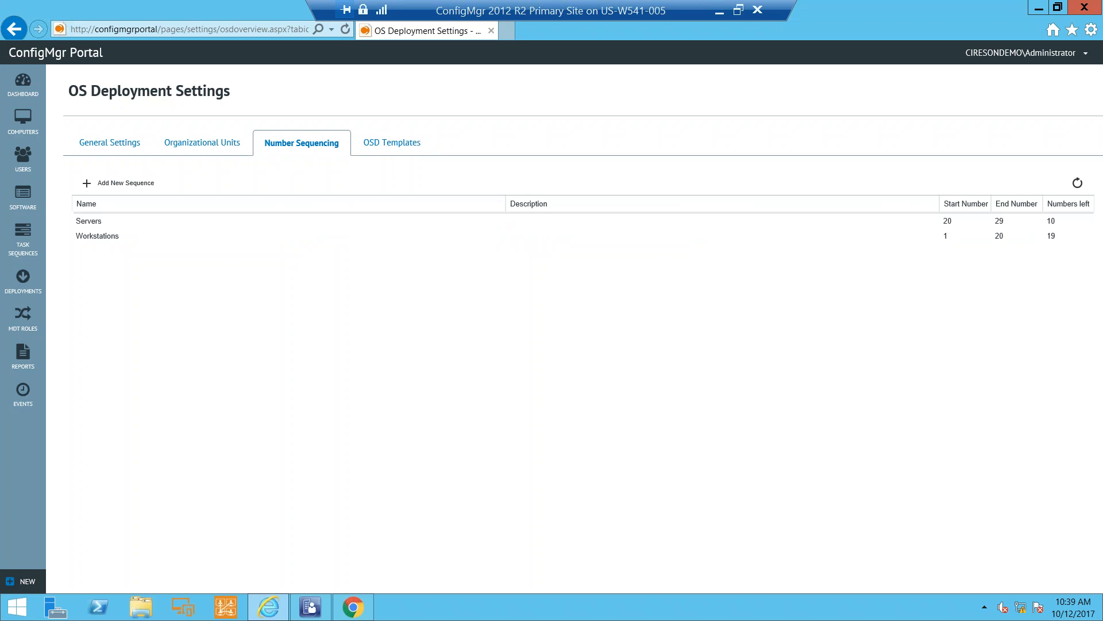
left_click(88, 237)
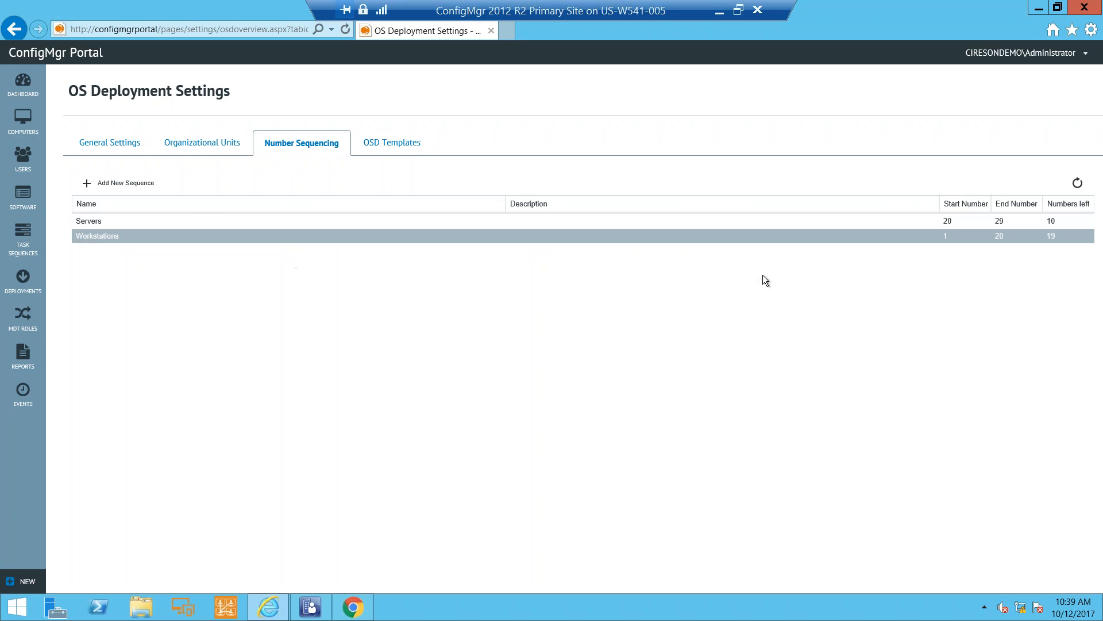
key("ctrl+1")
left_click(927, 260)
mouse_move(734, 240)
left_mouse_down()
mouse_move(877, 271)
mouse_move(929, 304)
left_mouse_up()
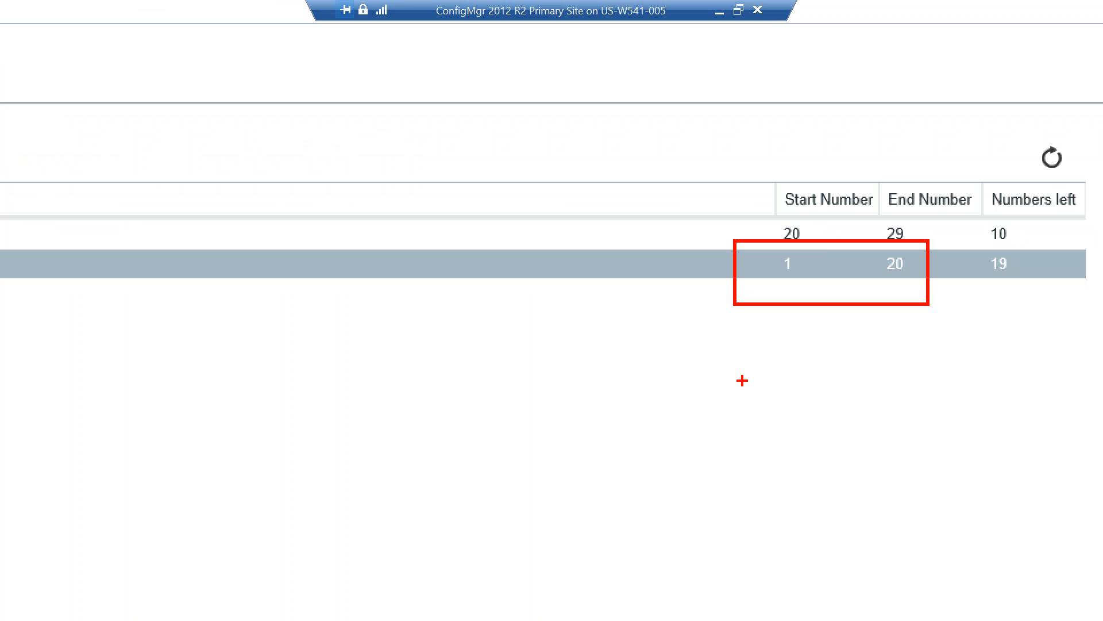
key("Escape")
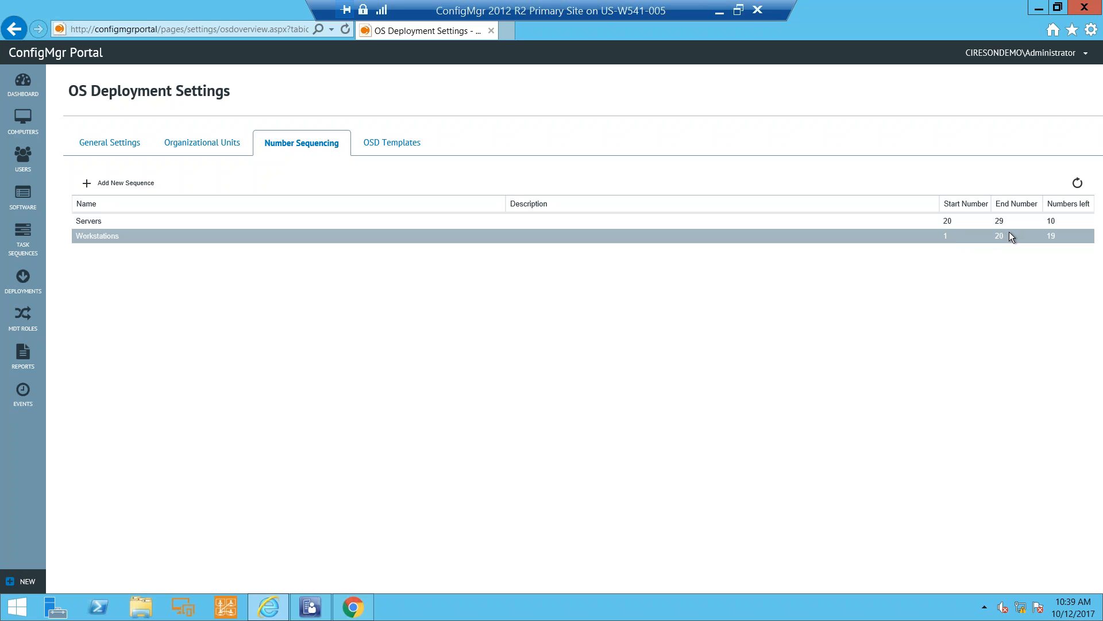
right_click(143, 239)
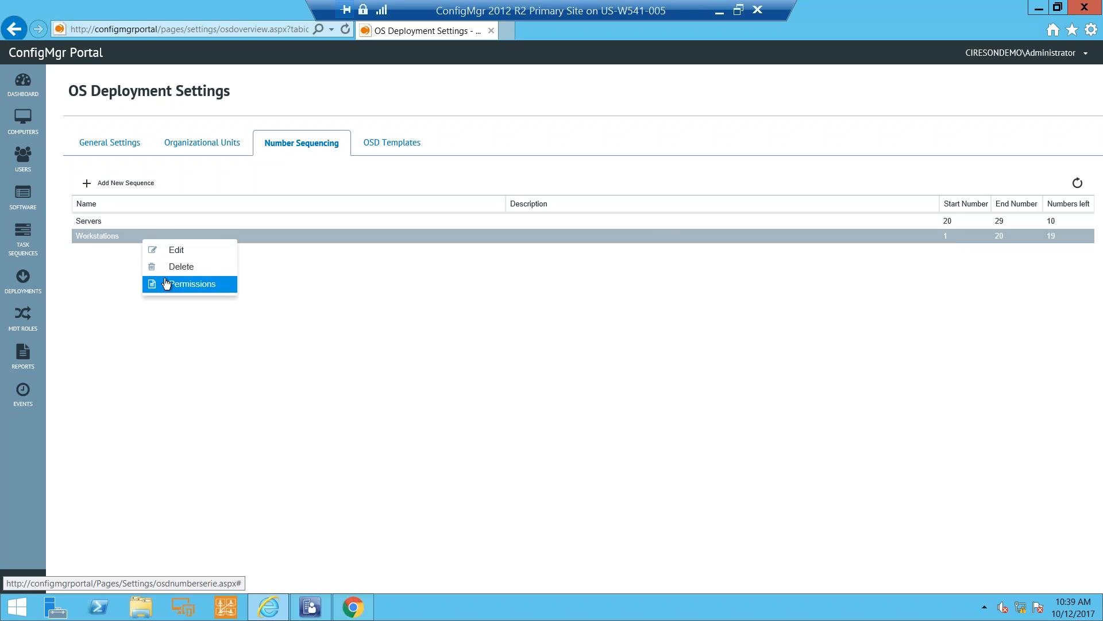
left_click(171, 272)
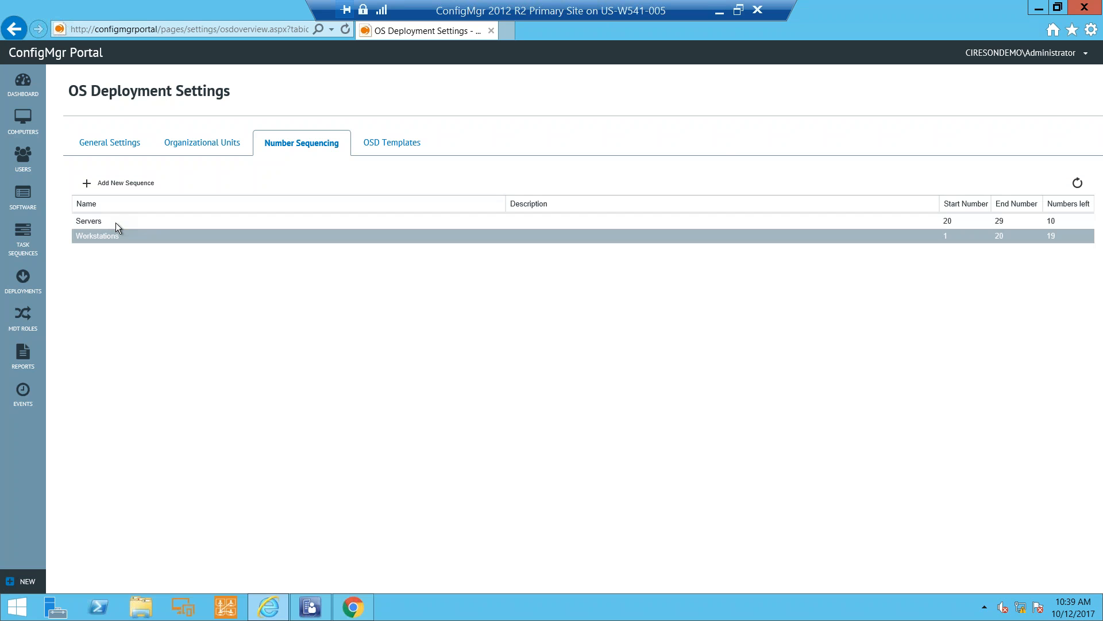
Grant the Server Support group View permission on the Servers number sequence
left_click(116, 221)
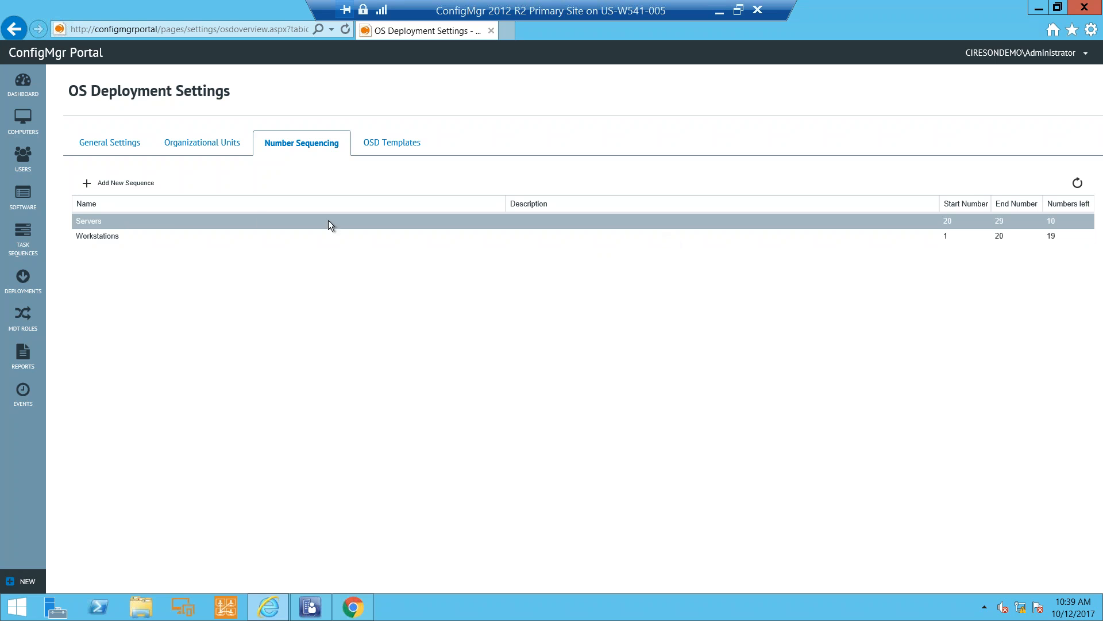
right_click(179, 221)
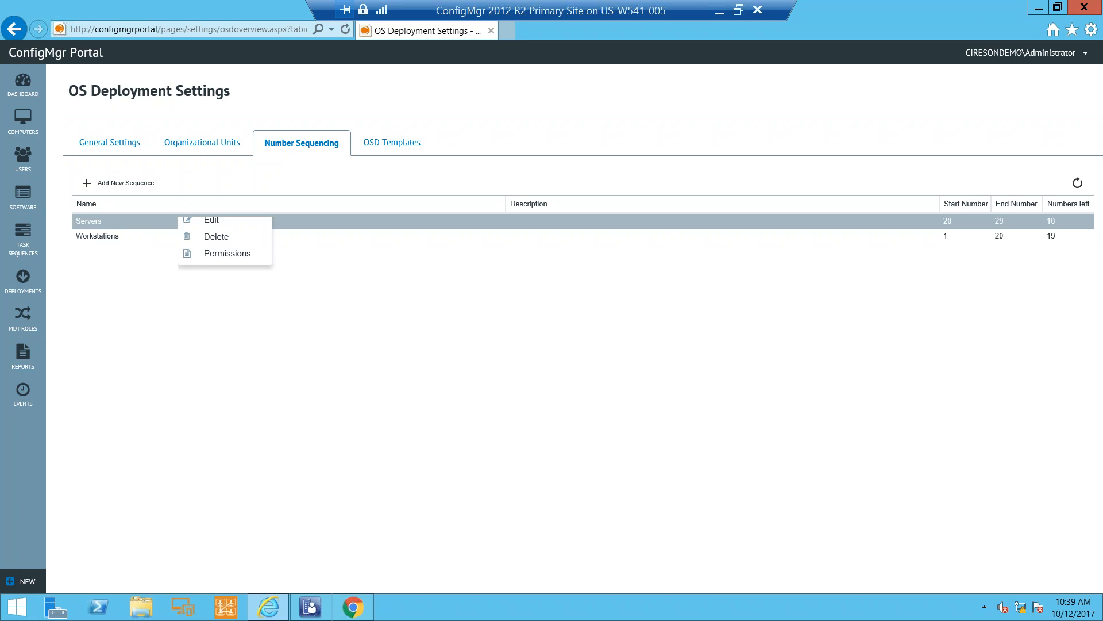
left_click(231, 261)
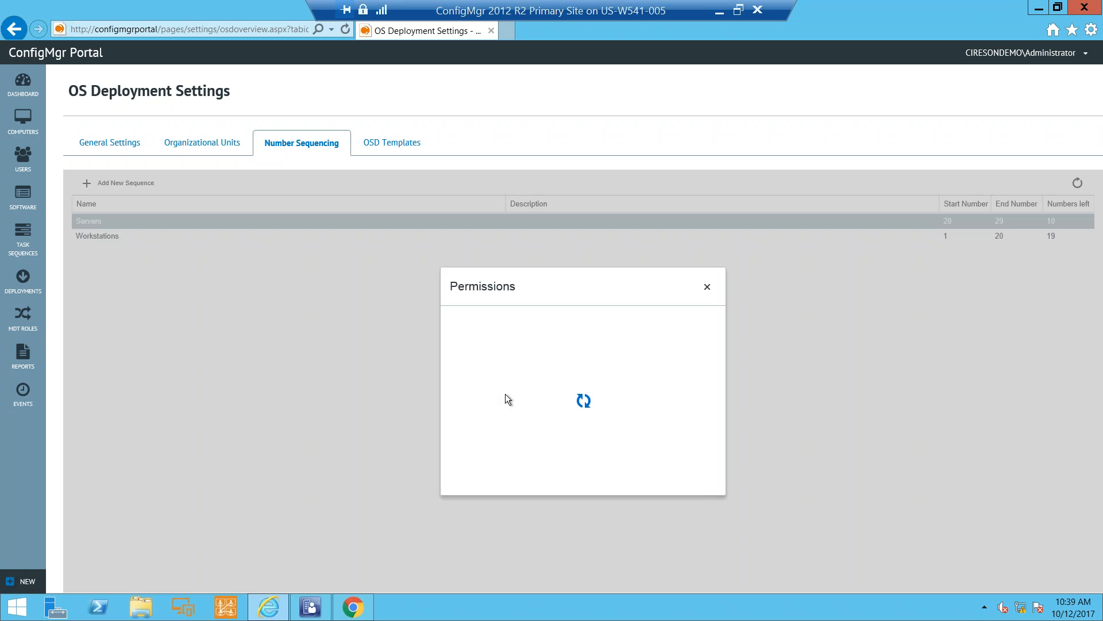
left_click(574, 431)
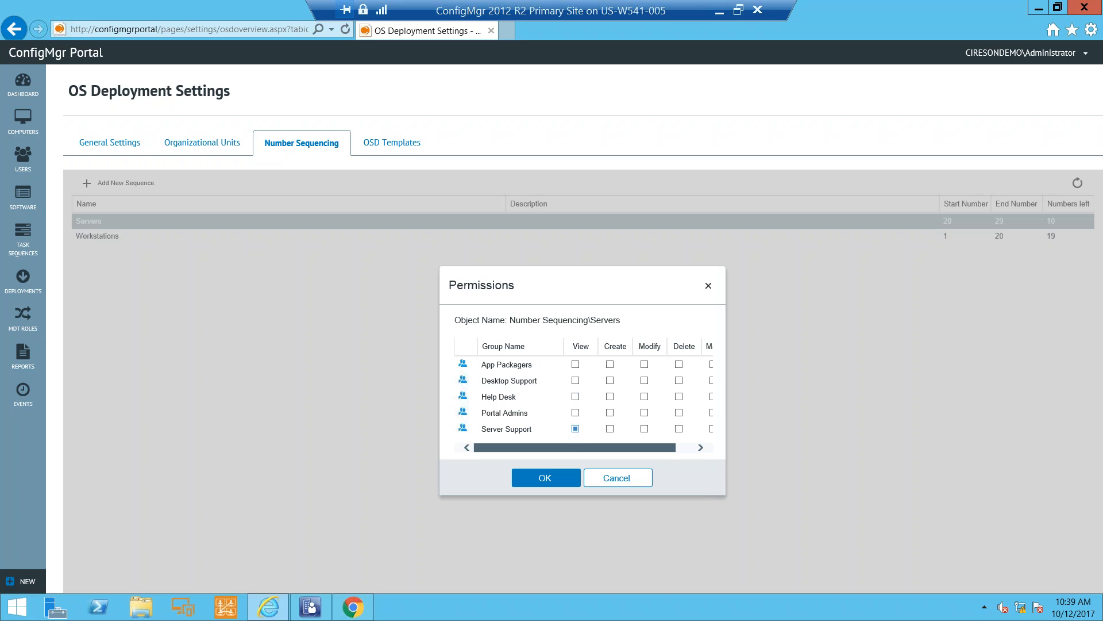
left_click(558, 479)
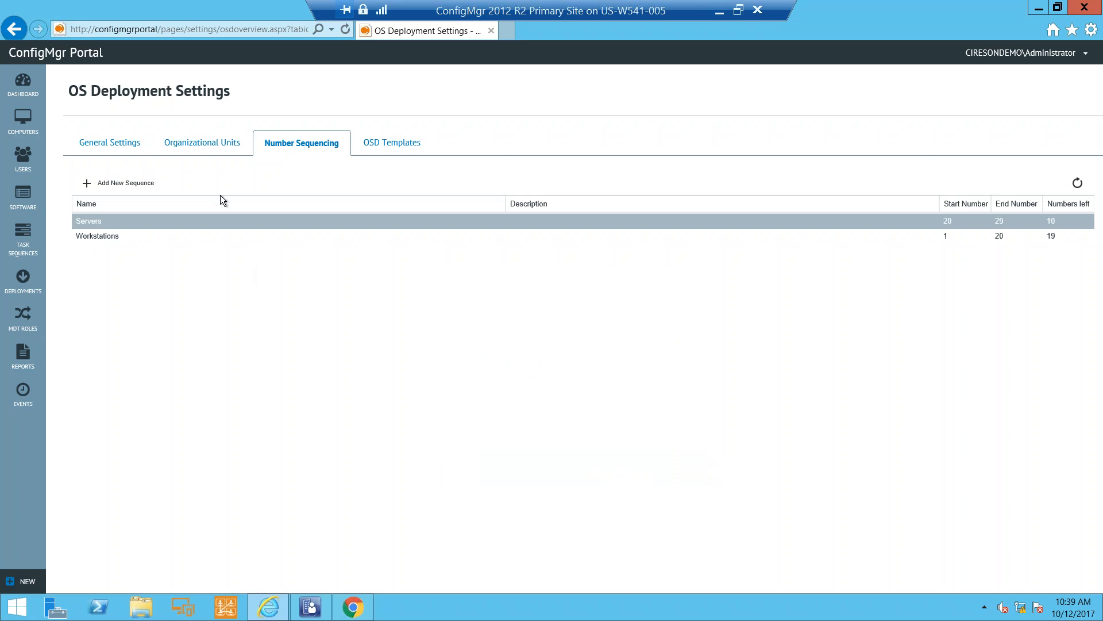
Review the group permissions of the Workstations organizational unit without changing them
left_click(193, 148)
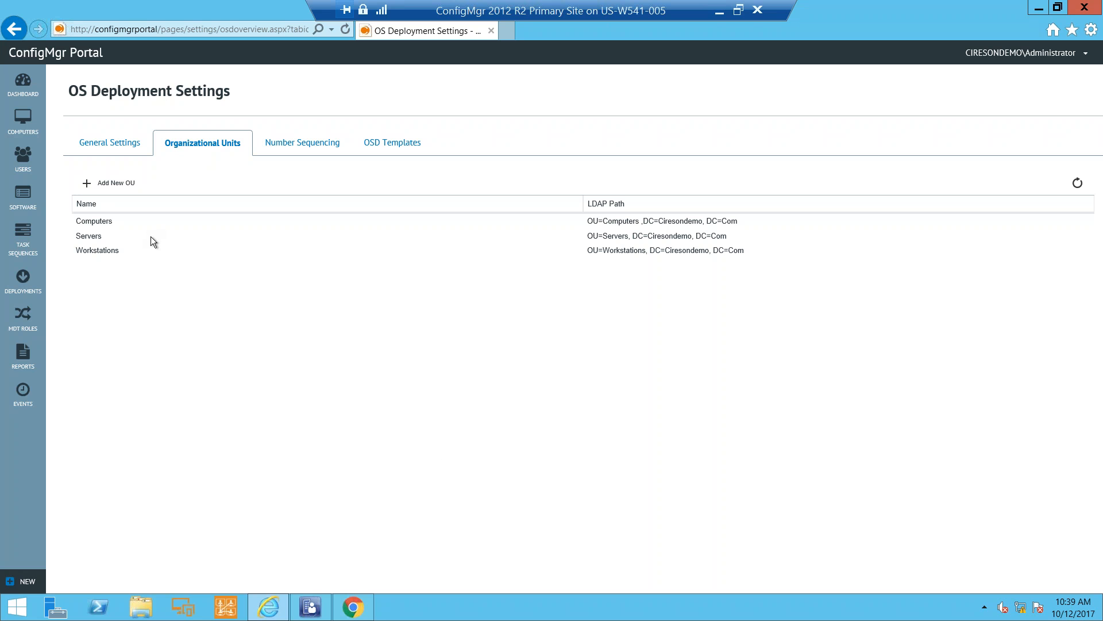
right_click(122, 250)
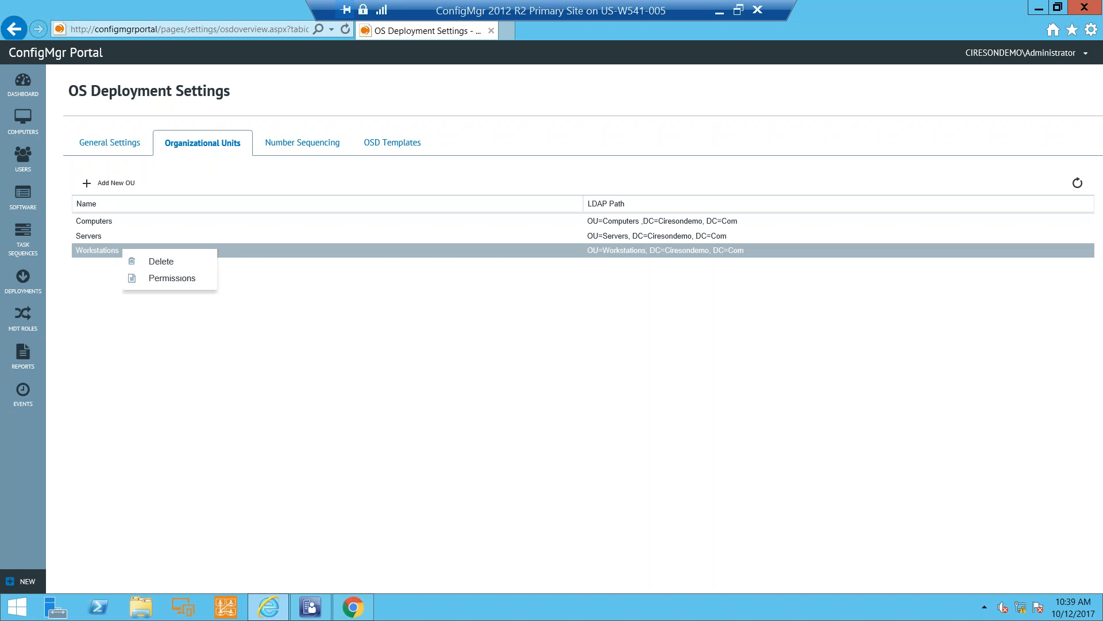
left_click(171, 295)
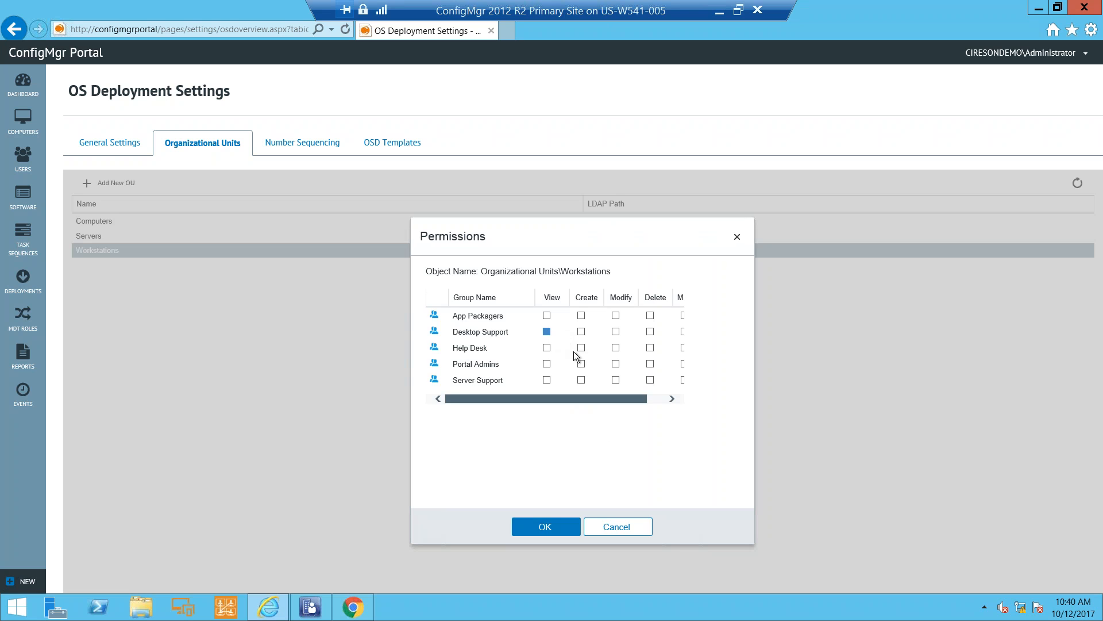
left_click(615, 525)
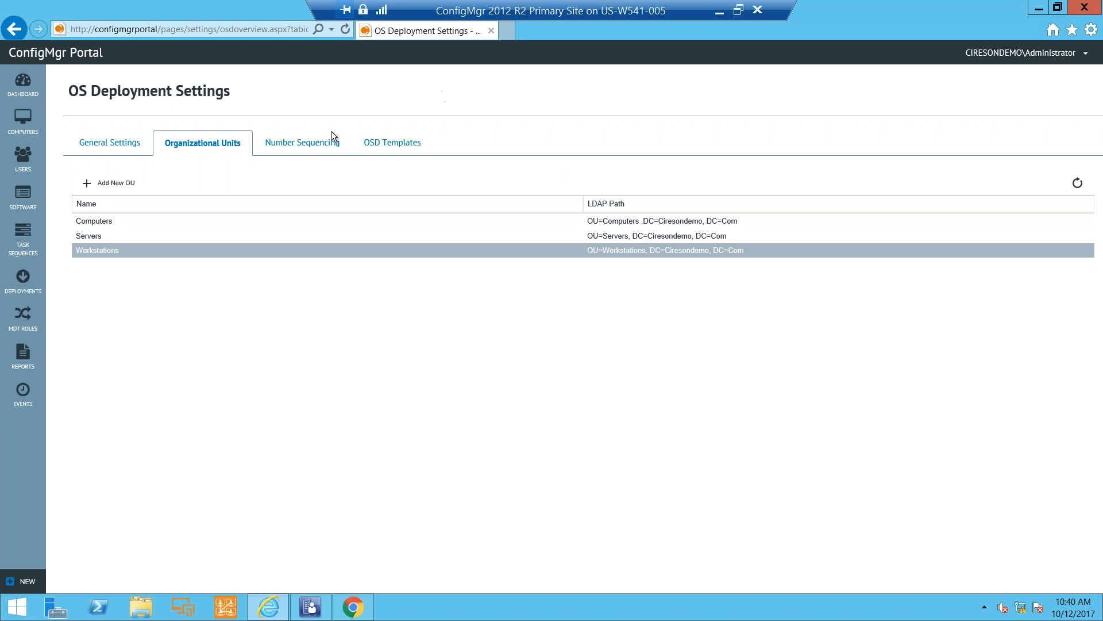
Switch to the ConfigMgr Portal window in Chrome and check which account is signed in
mouse_move(357, 600)
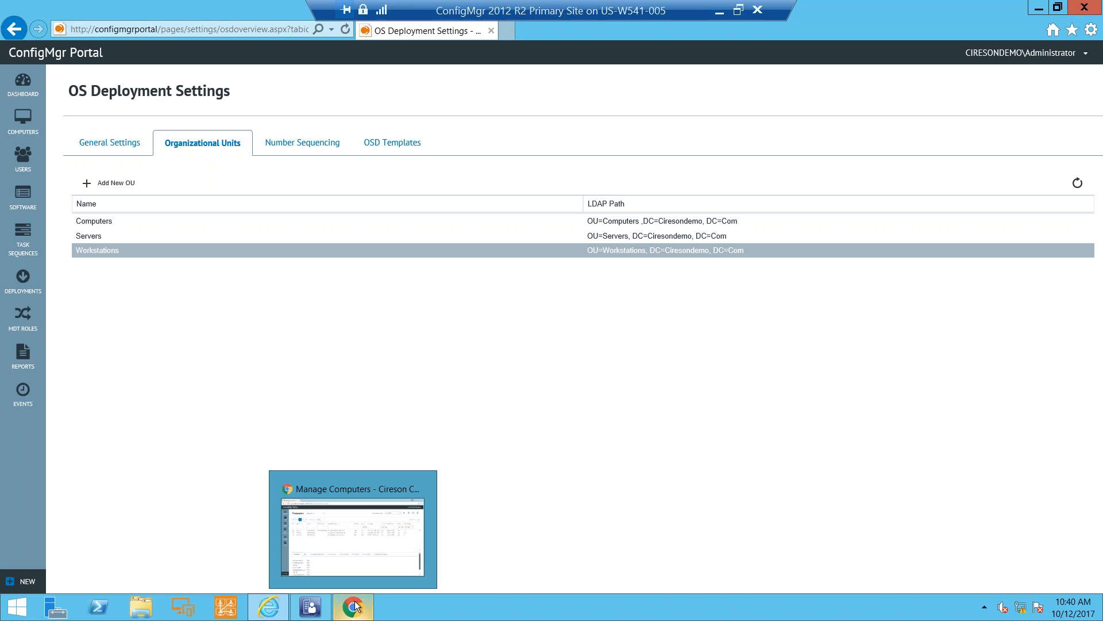
left_click(377, 502)
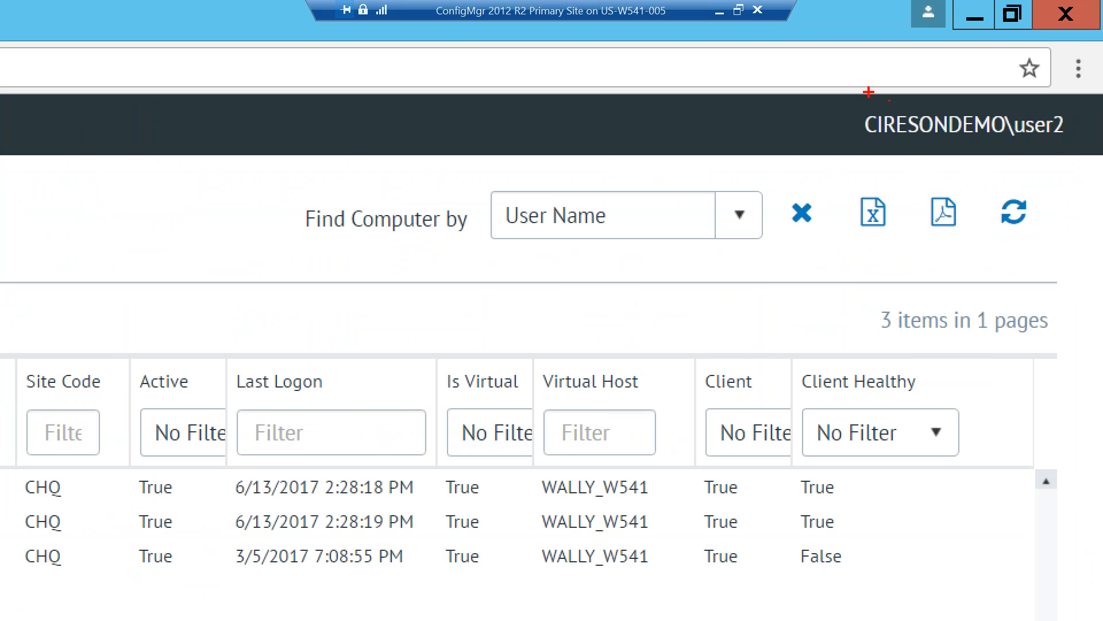
mouse_move(849, 83)
left_mouse_down()
mouse_move(976, 147)
mouse_move(1085, 179)
left_mouse_up()
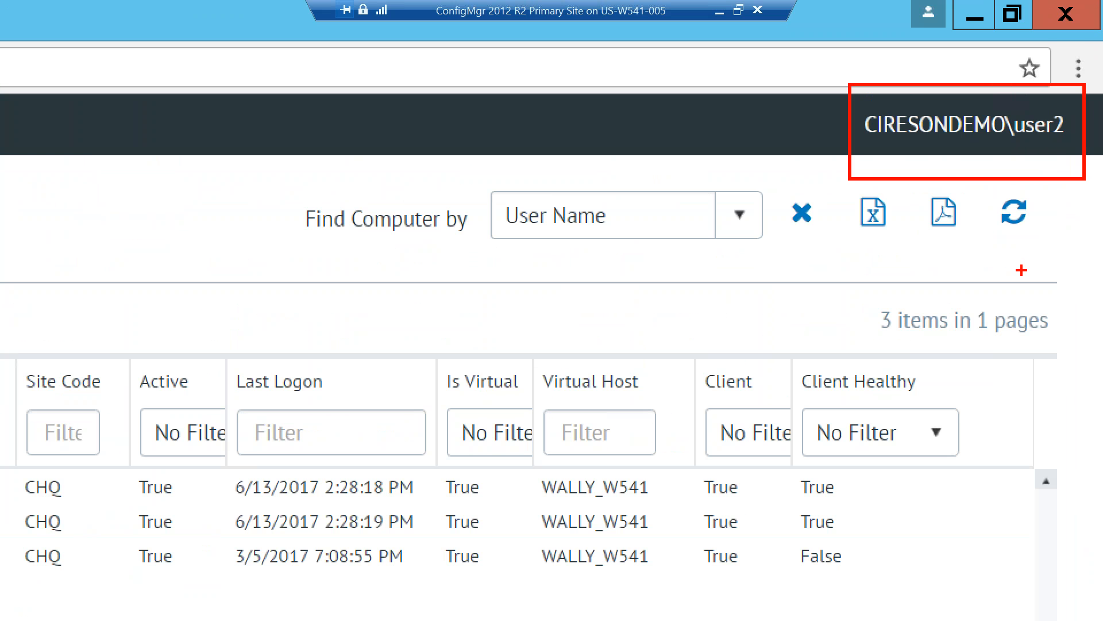
key("Escape")
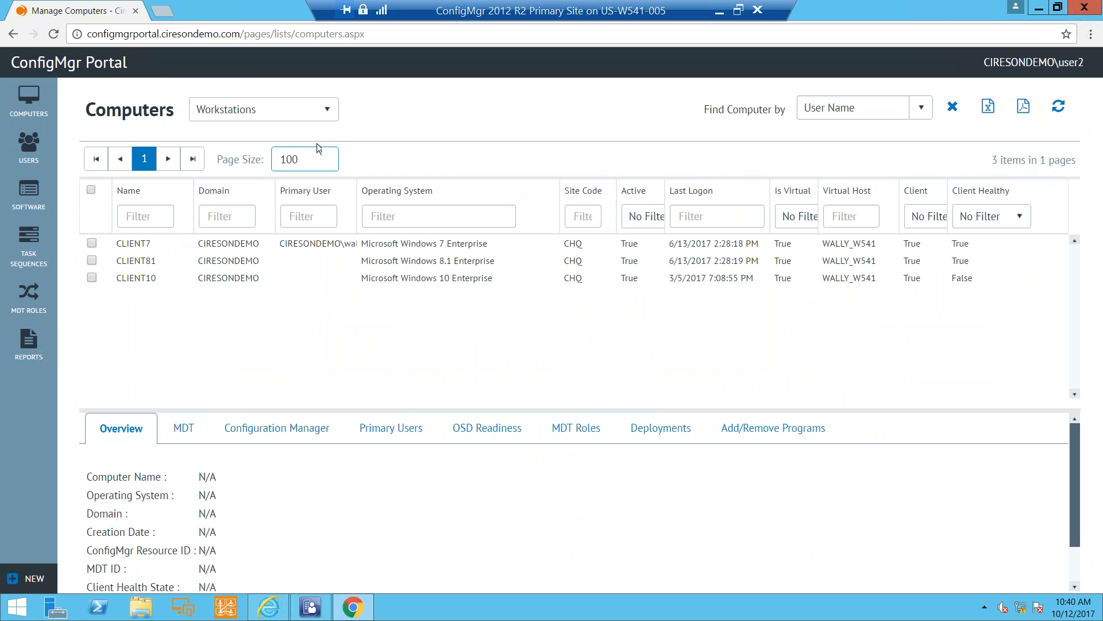
View the Non-clients computer list and return to the Workstations list
left_click(241, 111)
left_click(235, 158)
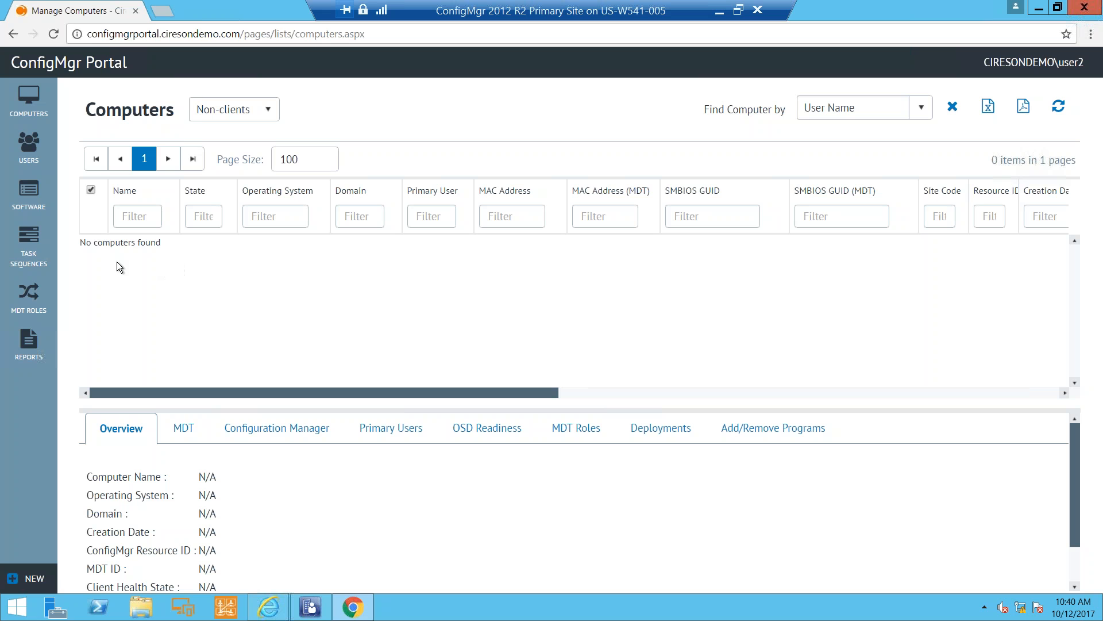
left_click(264, 109)
left_click(231, 137)
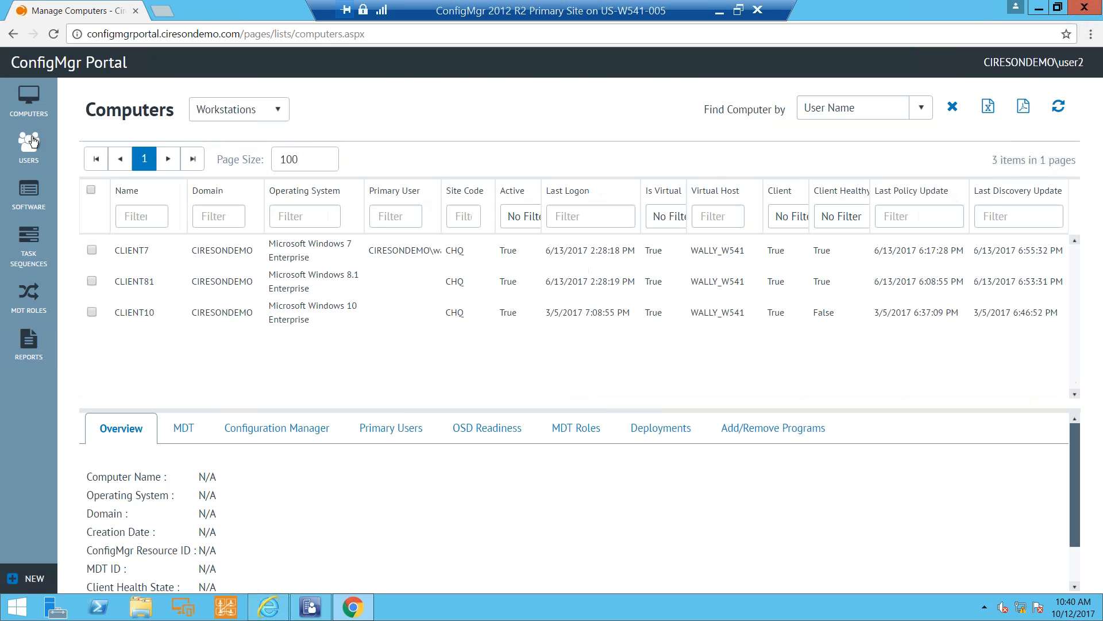
Open the portal's task sequences and select Install Windows 10
left_click(35, 240)
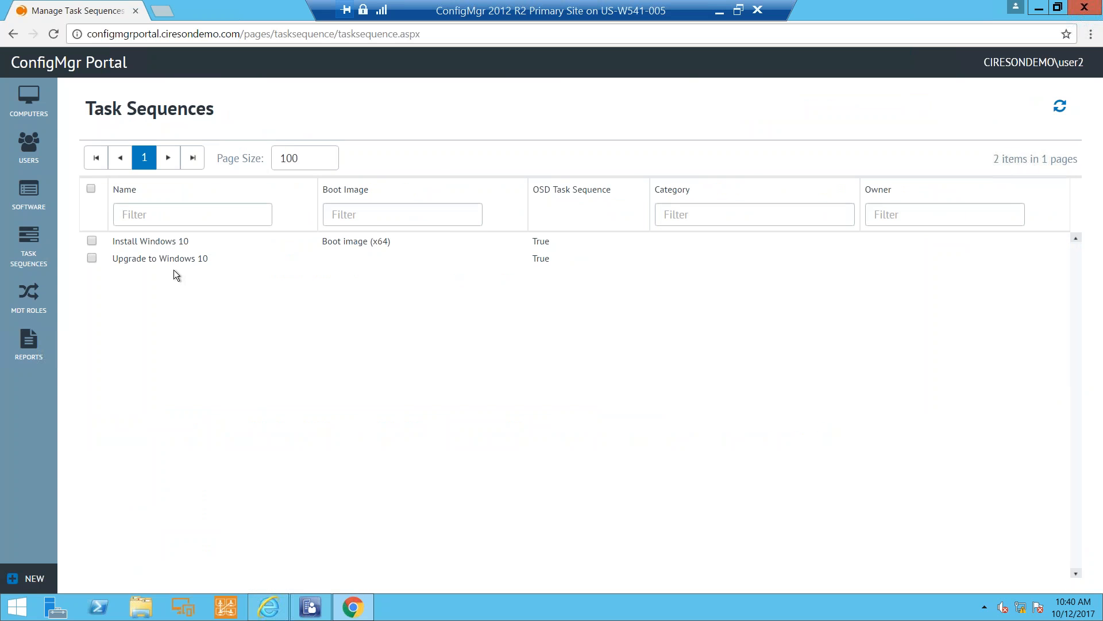
left_click(160, 242)
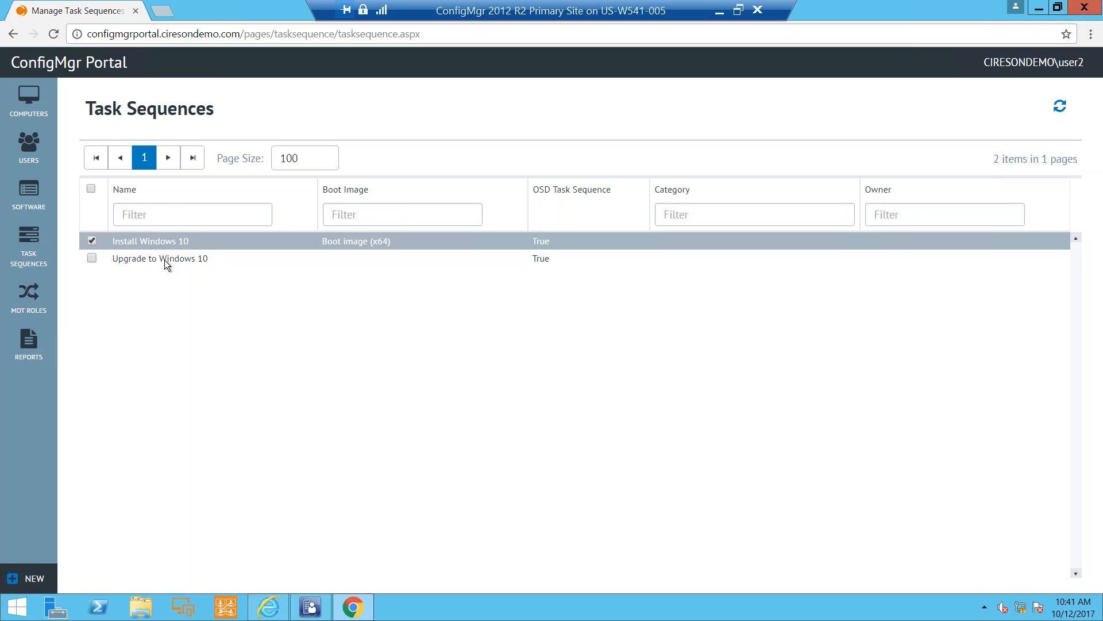
Start a new OSD task sequence and name it Demo with Remote Manage
left_click(23, 576)
left_click(43, 551)
left_click(282, 521)
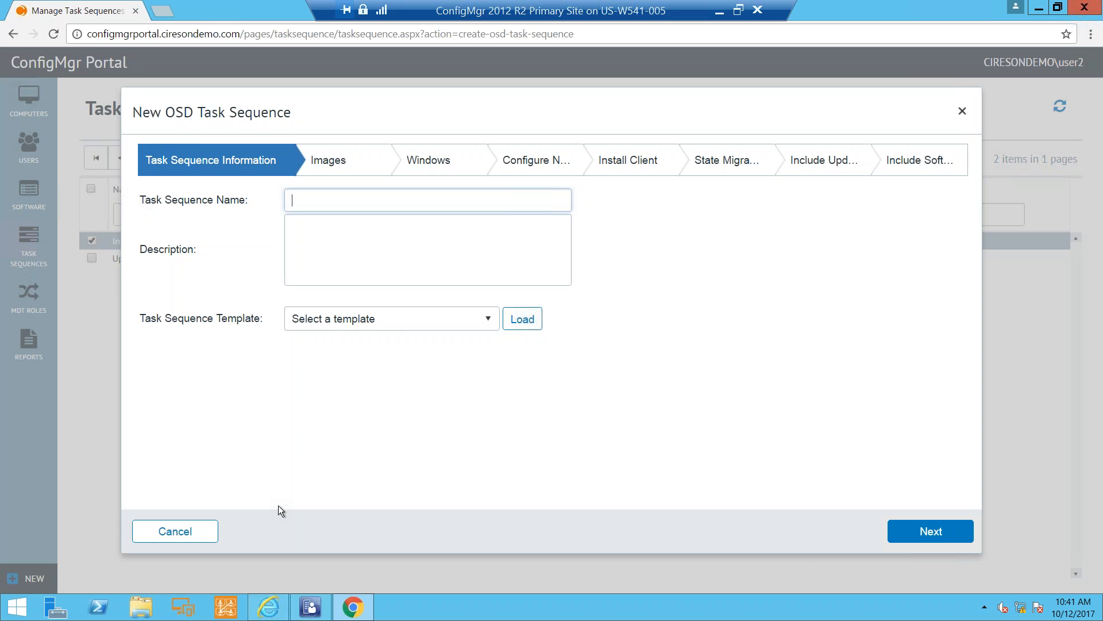
type("Demo with Remote Manage")
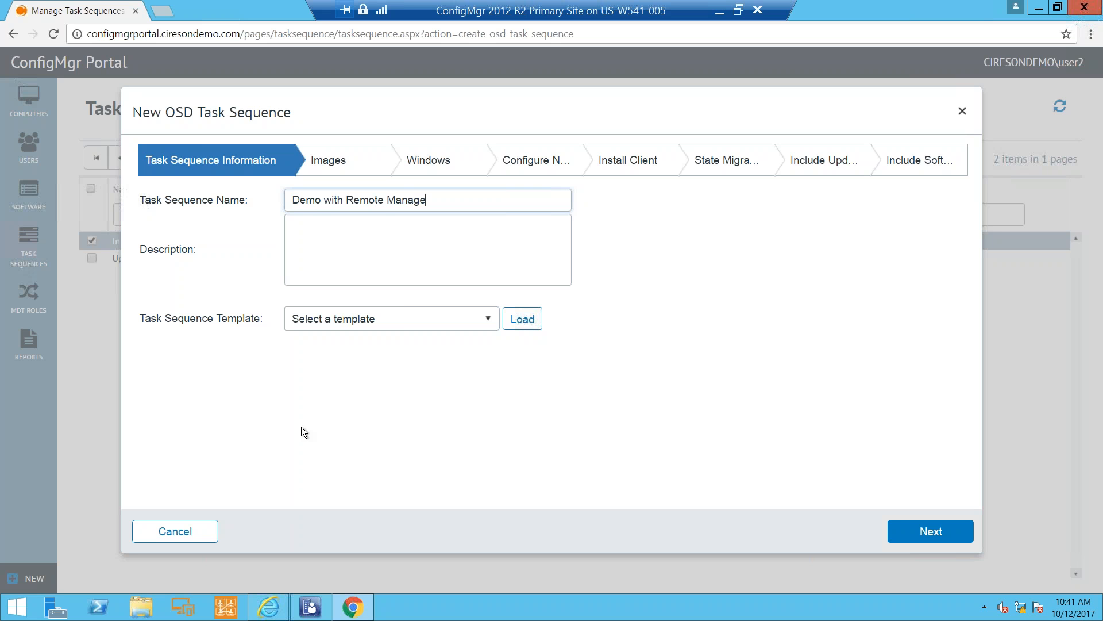
Check the blank image and Windows settings, and load the Windows 10 Deployments template into the new task sequence
left_click(342, 163)
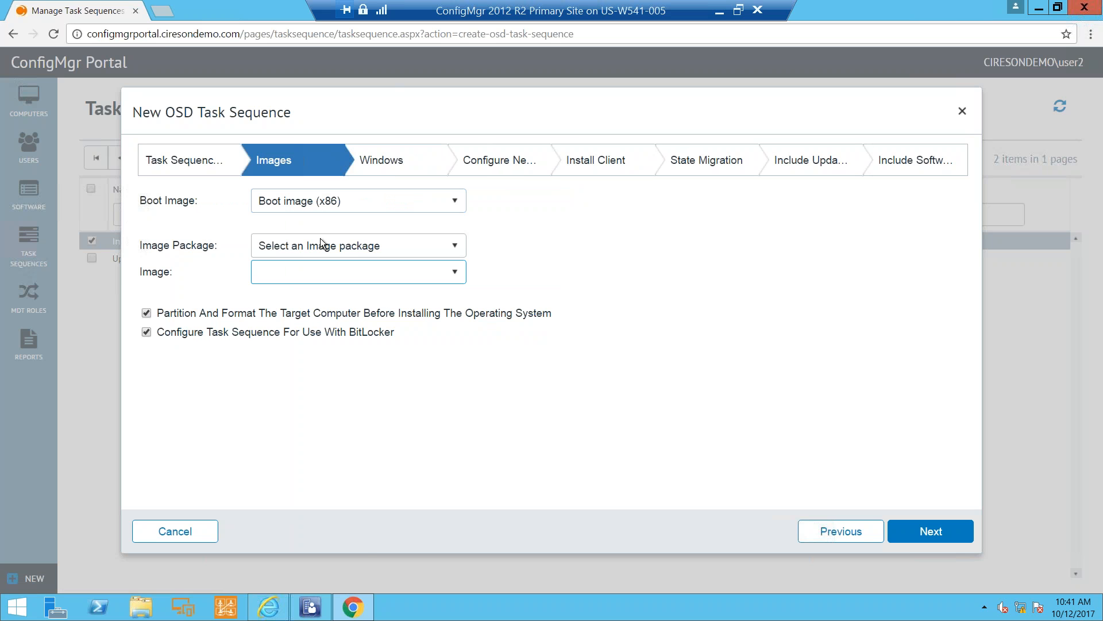
left_click(384, 166)
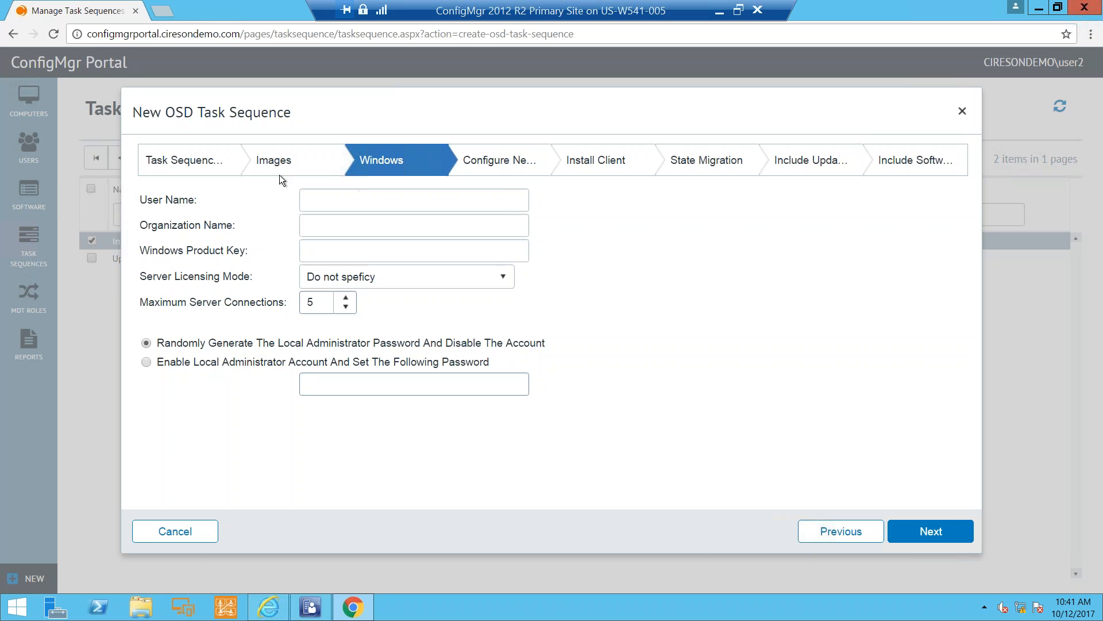
left_click(215, 161)
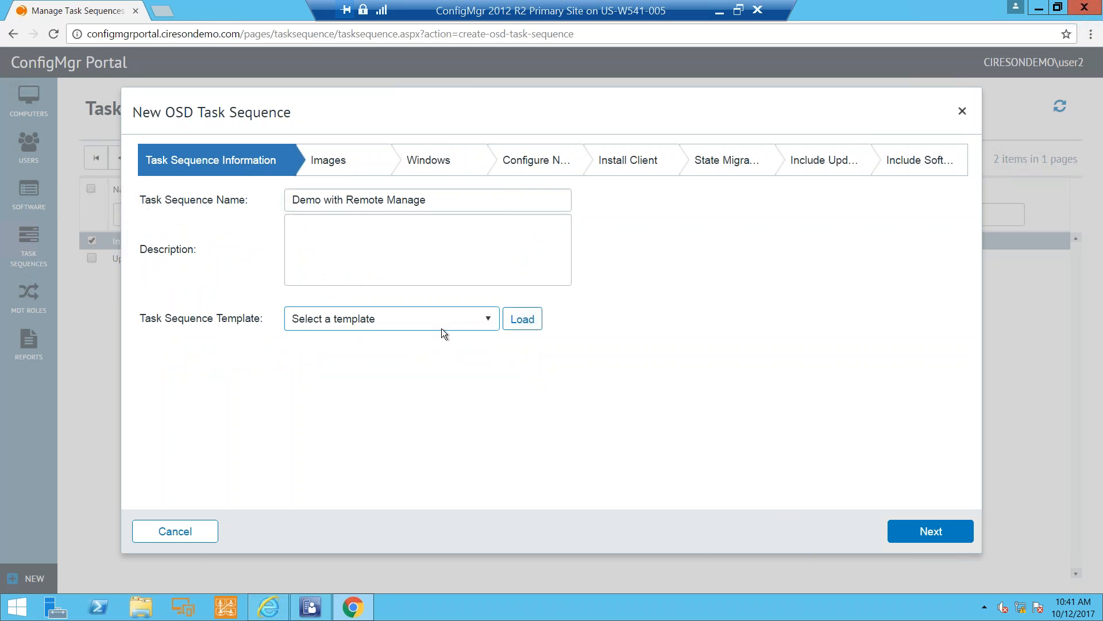
left_click(470, 316)
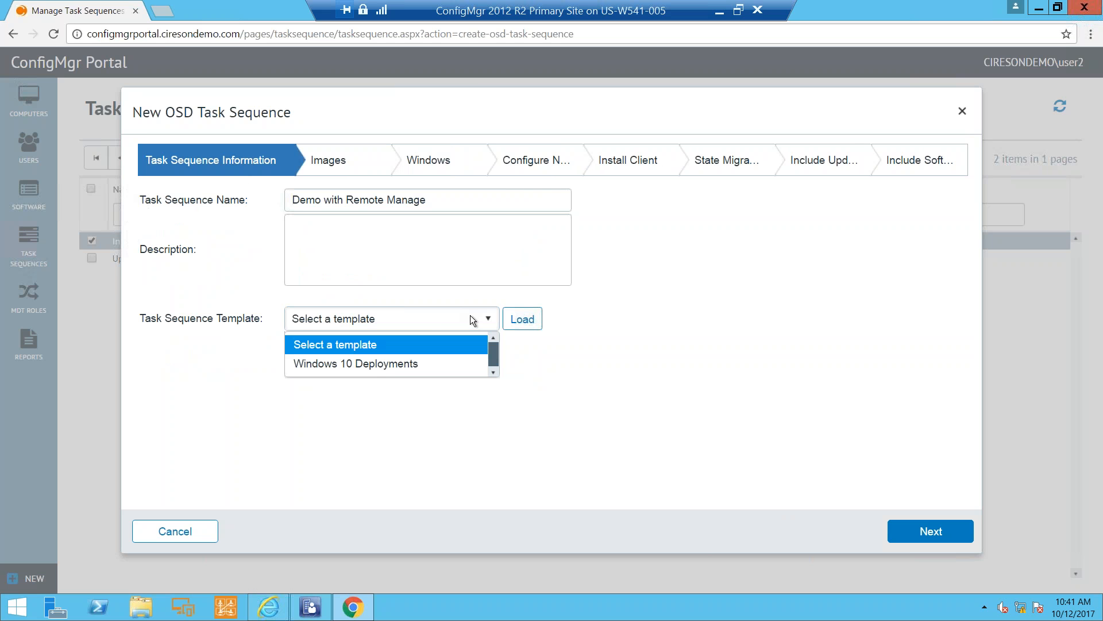
left_click(387, 364)
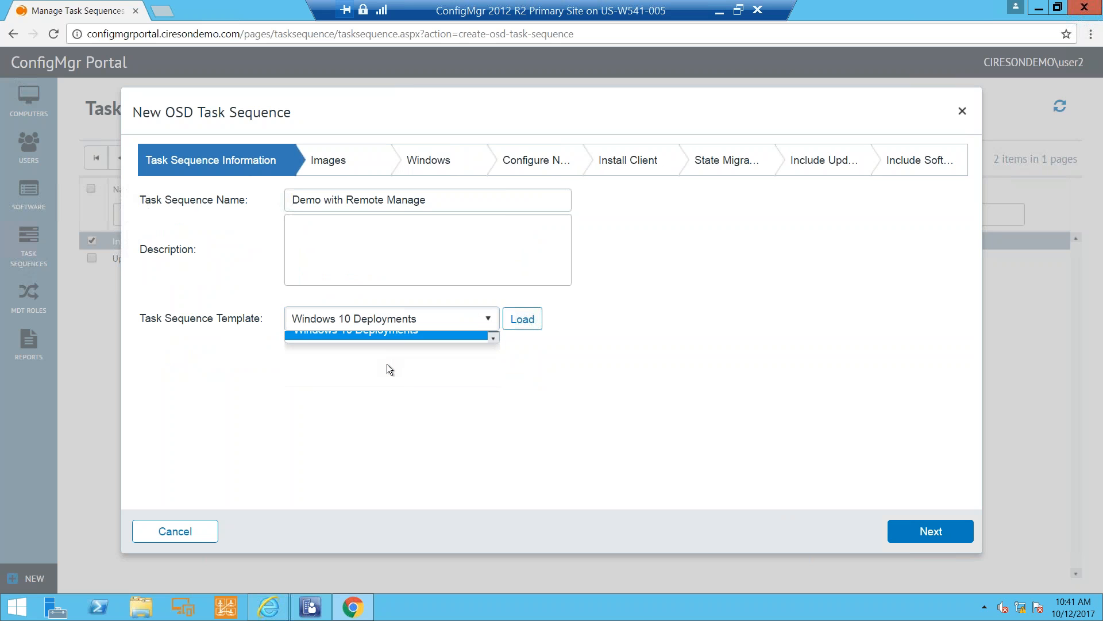
left_click(520, 323)
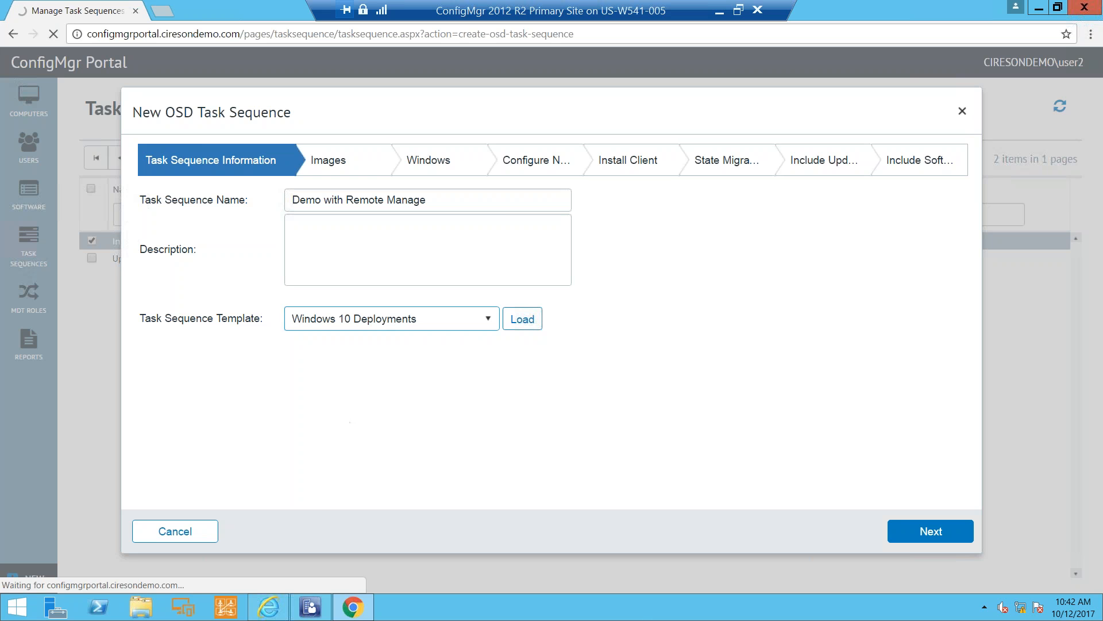
Review the template's image and Windows settings, and enter the domain-join account's password in the network configuration
left_click(351, 166)
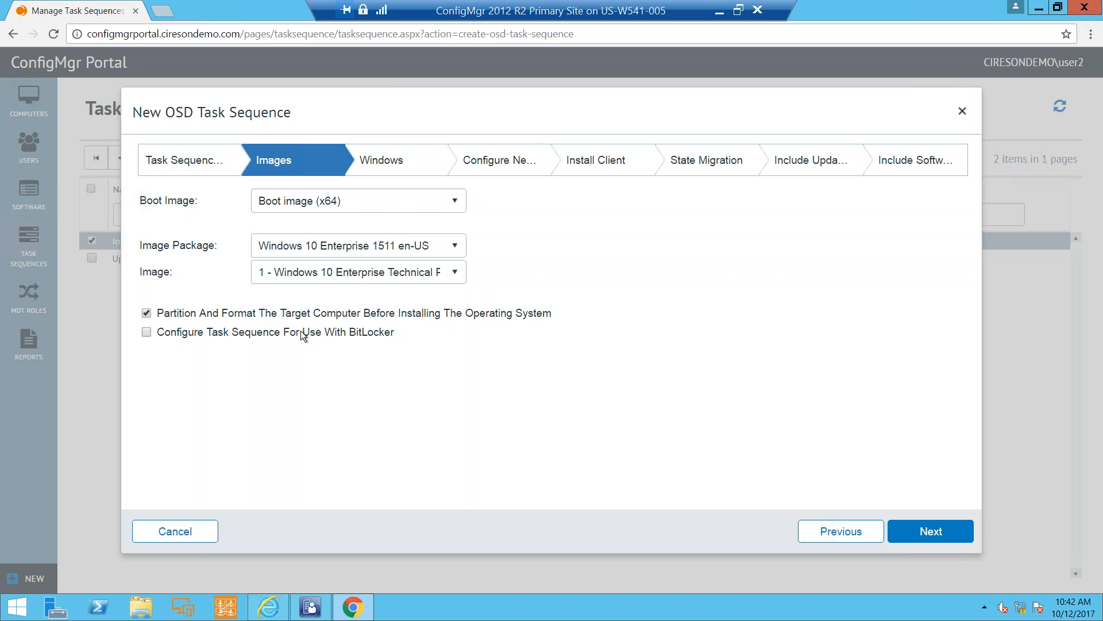
left_click(381, 164)
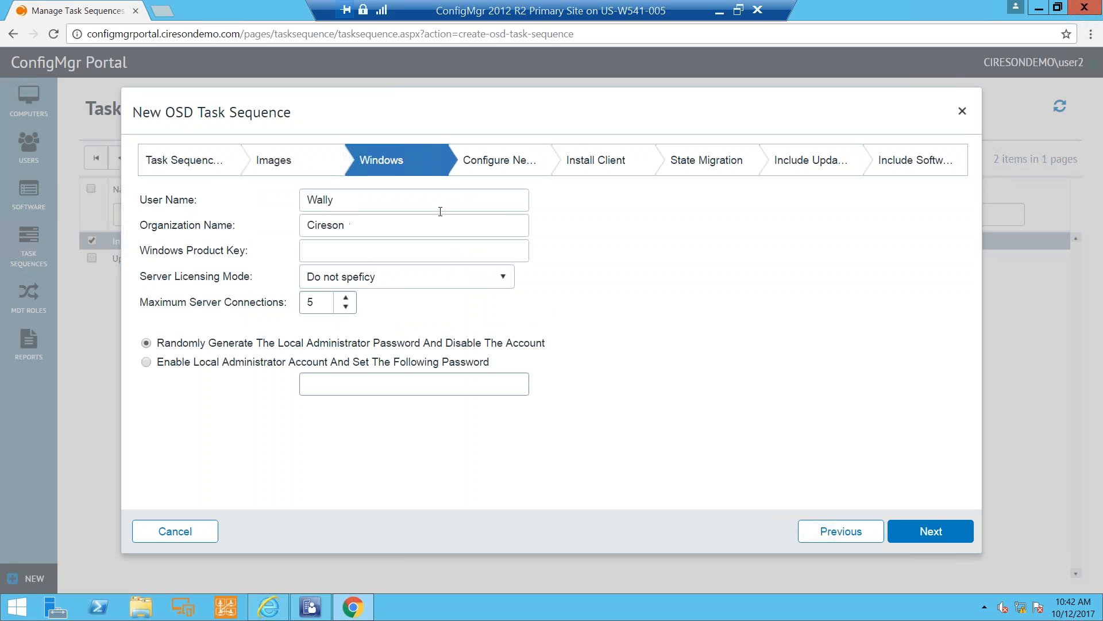
left_click(491, 161)
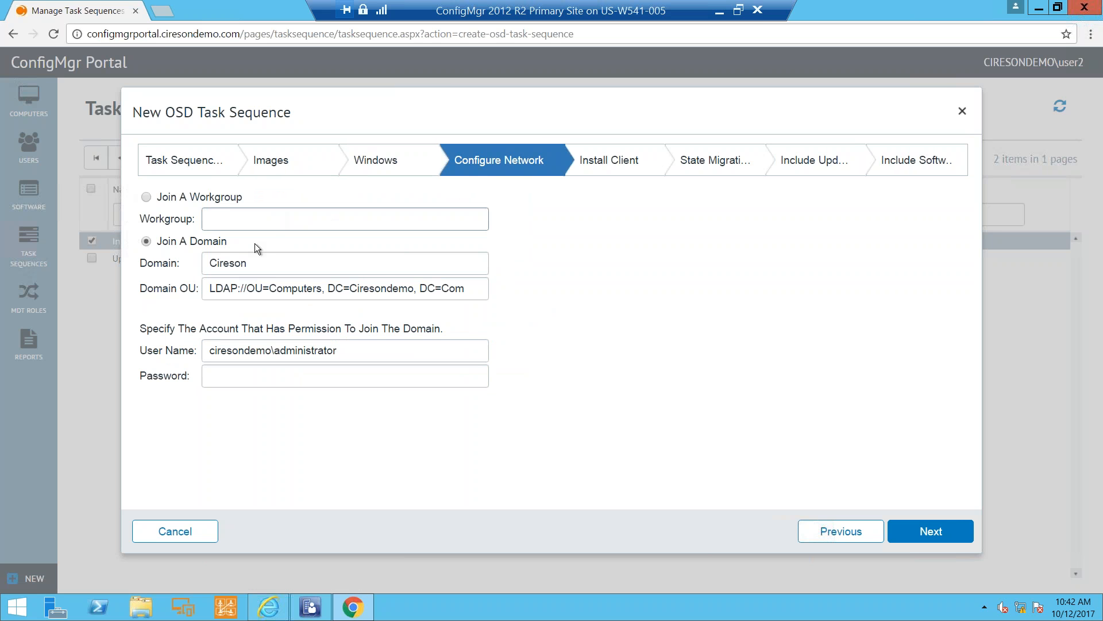
left_click(245, 376)
type("••••••••")
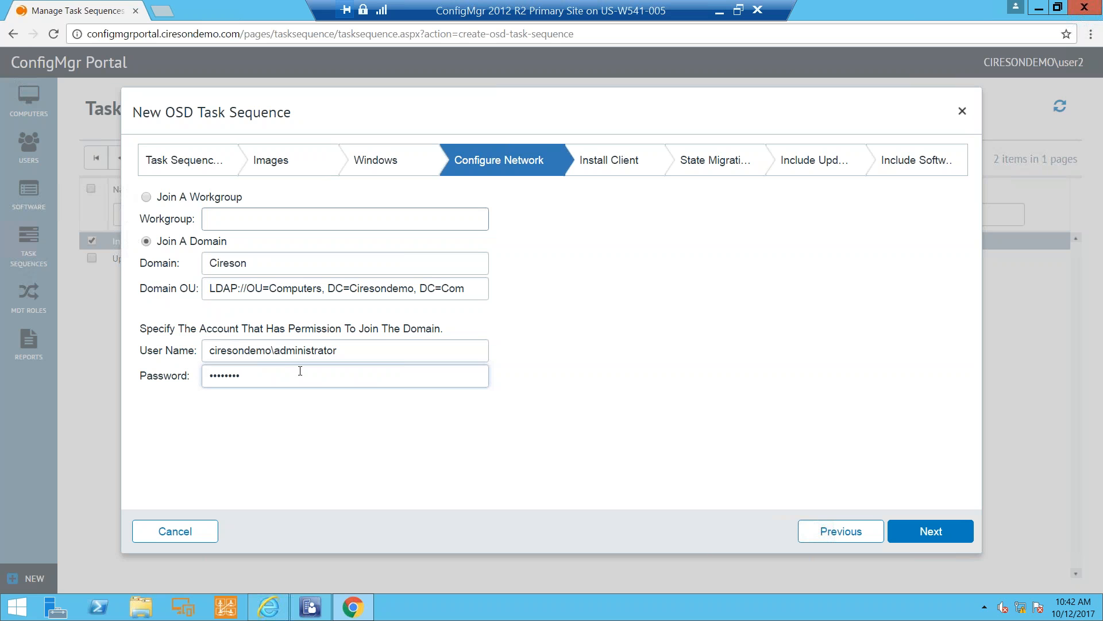
Review the client, state migration and update settings, and add Remote Manage App to the task sequence's software
left_click(583, 164)
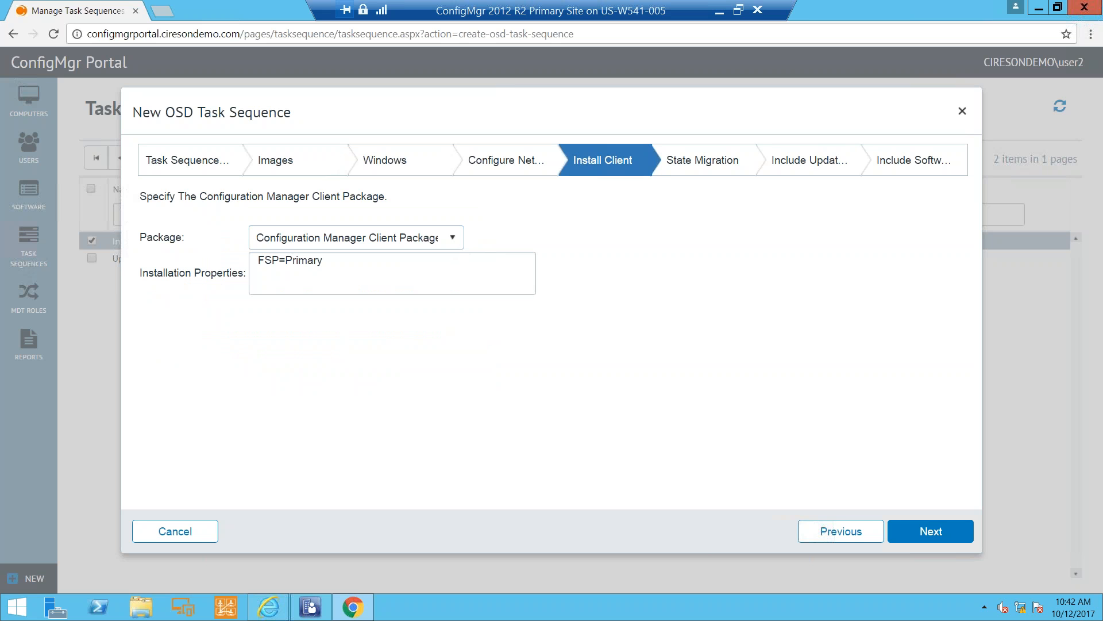
left_click(711, 159)
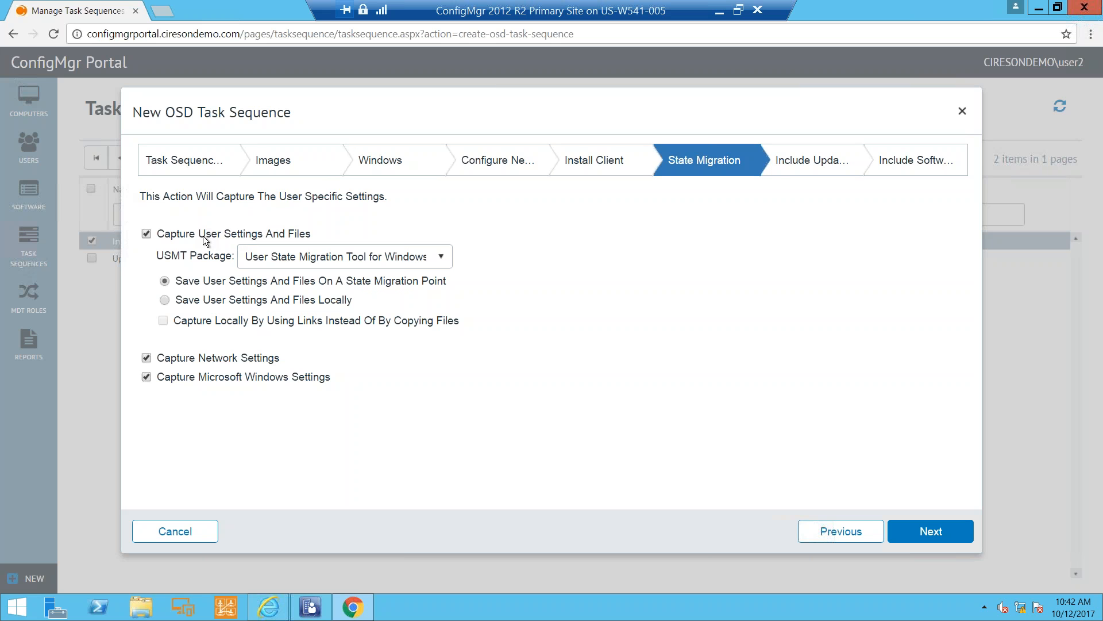
left_click(773, 165)
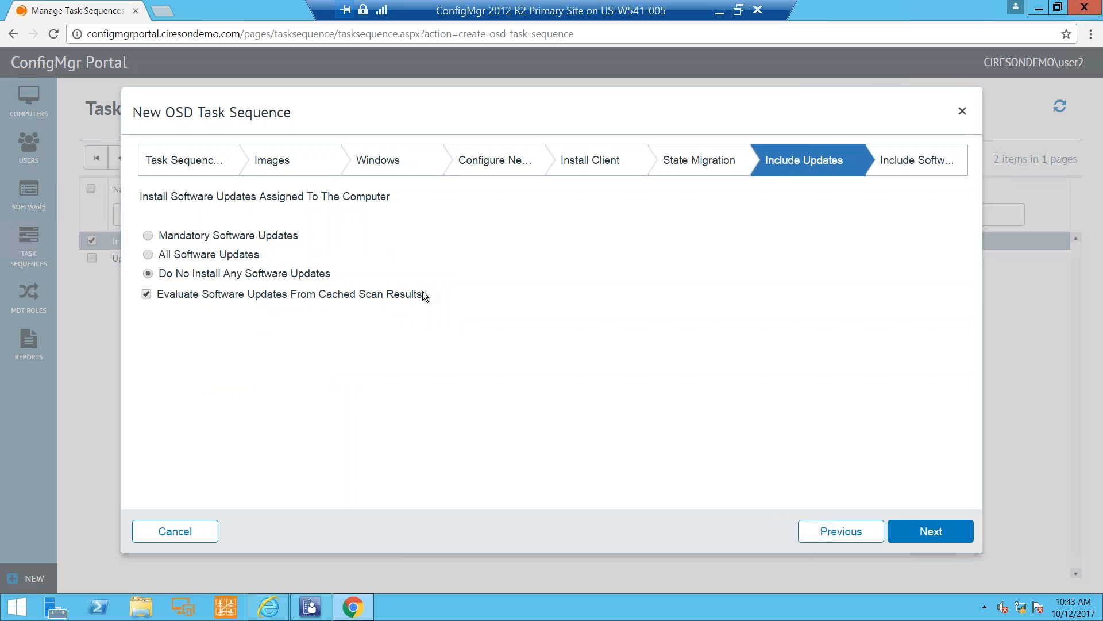
left_click(937, 150)
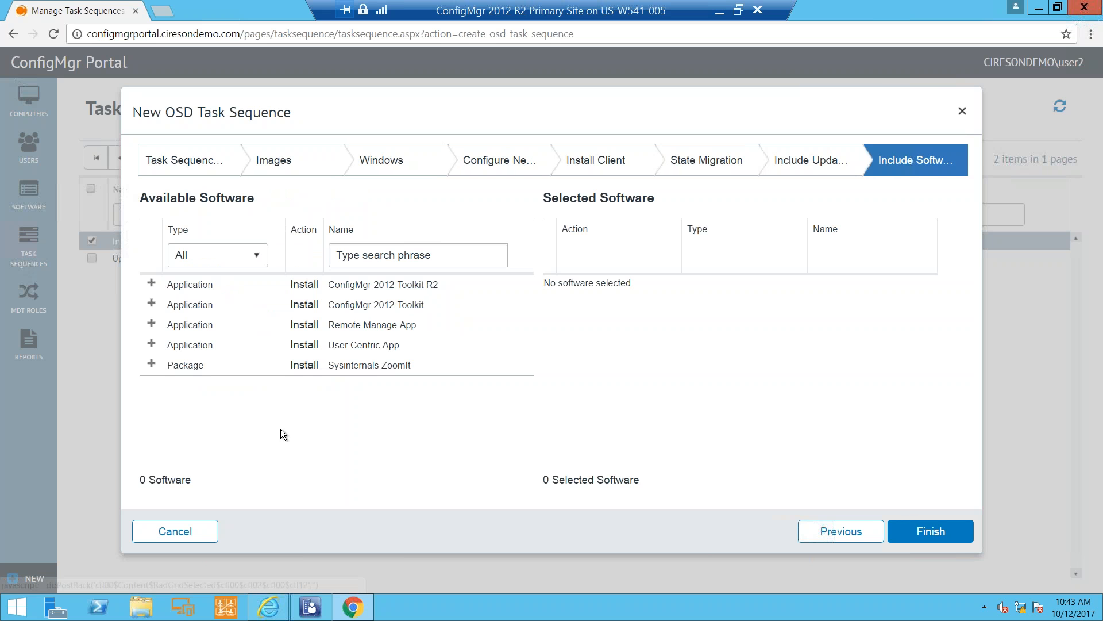
left_click(152, 324)
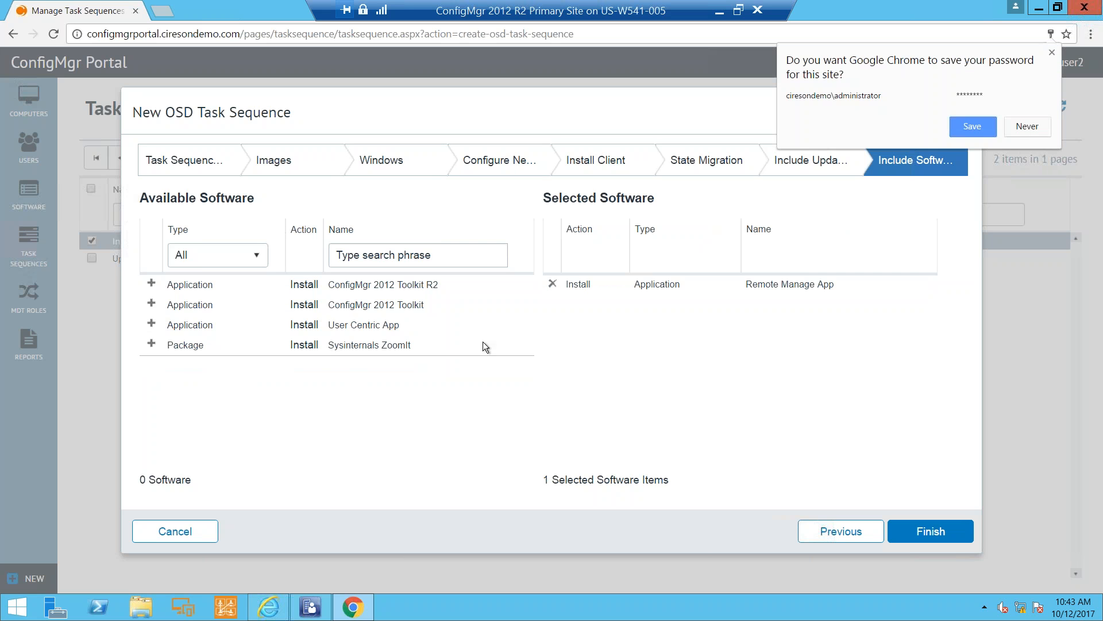
Finish creating the task sequence without saving the password in the browser, and refresh the task sequence list
left_click(1016, 126)
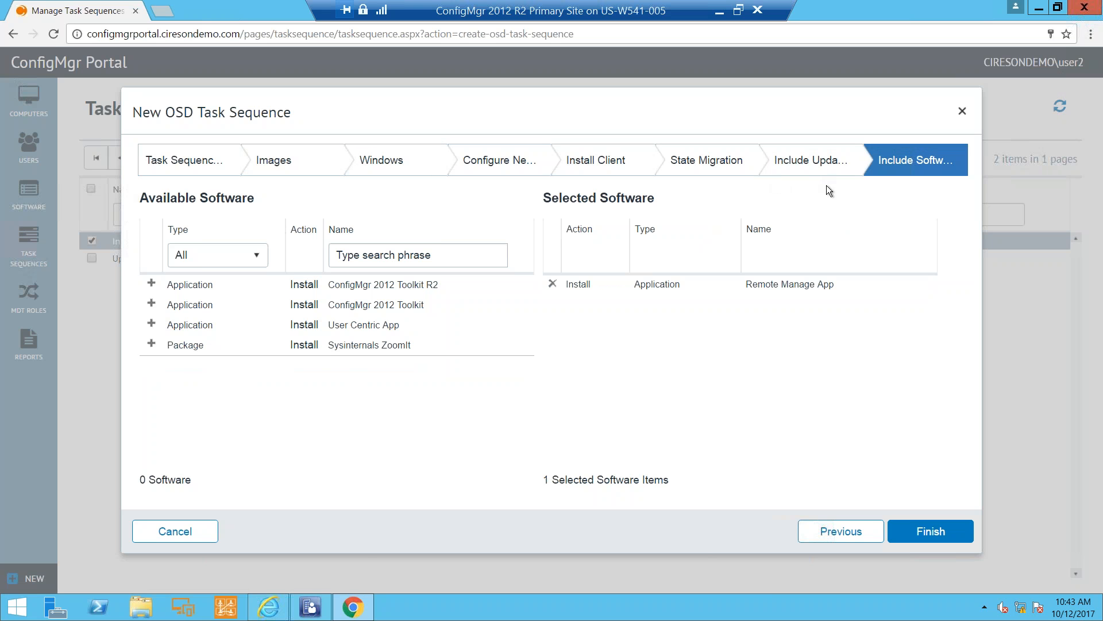
left_click(916, 530)
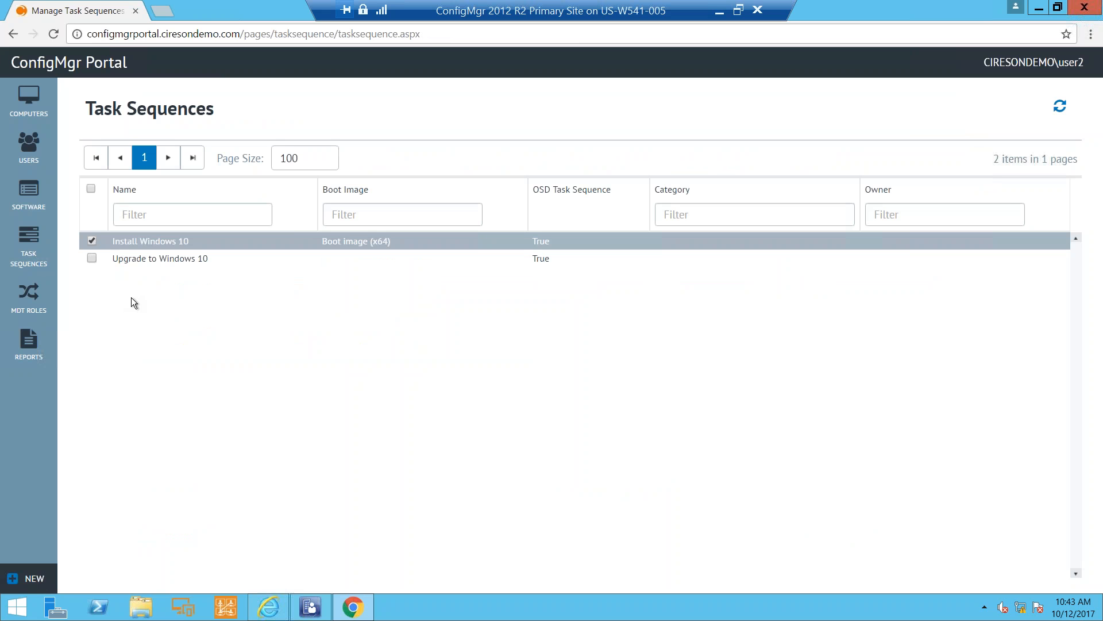
left_click(1059, 111)
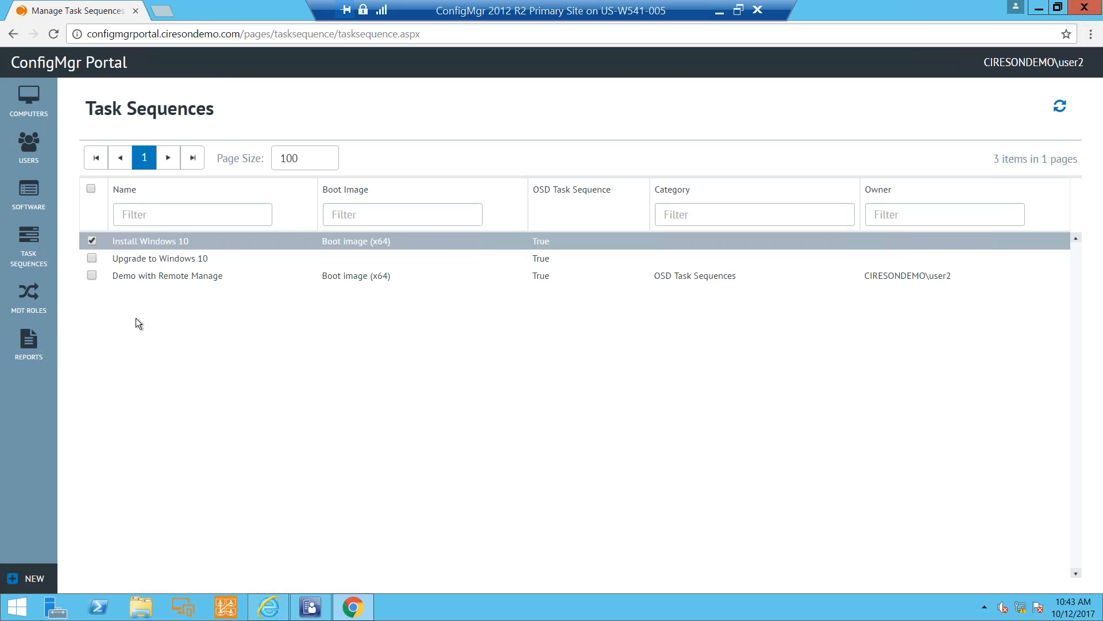
Set up a standard software deployment of Demo with Remote Manage to the Windows 10 Deployments collection, adding no resources
left_click(139, 277)
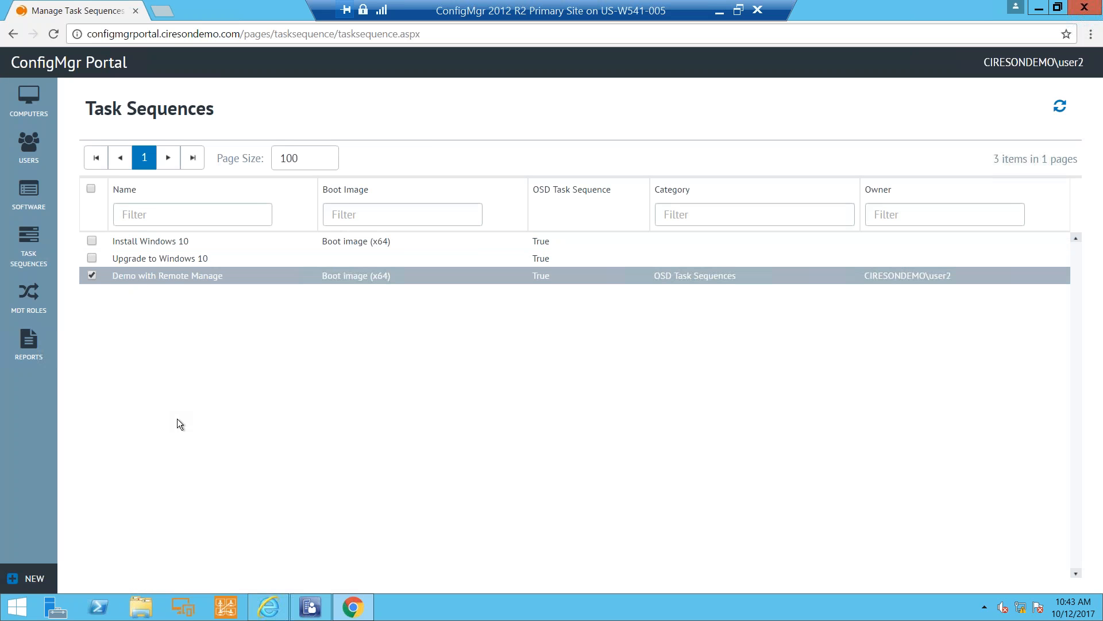
right_click(147, 275)
mouse_move(192, 282)
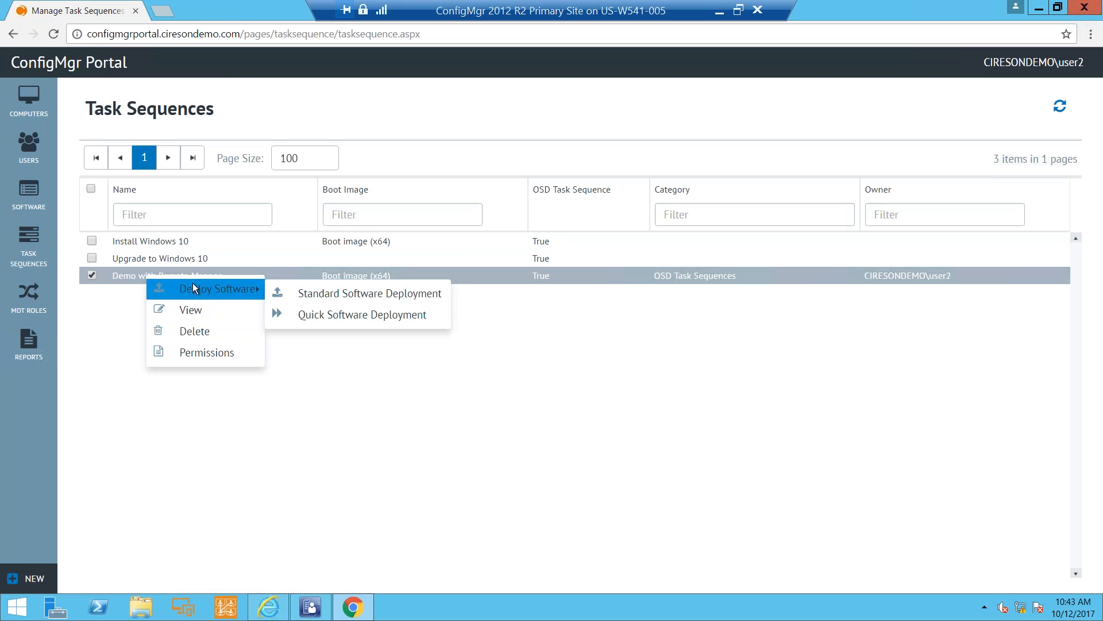
left_click(314, 294)
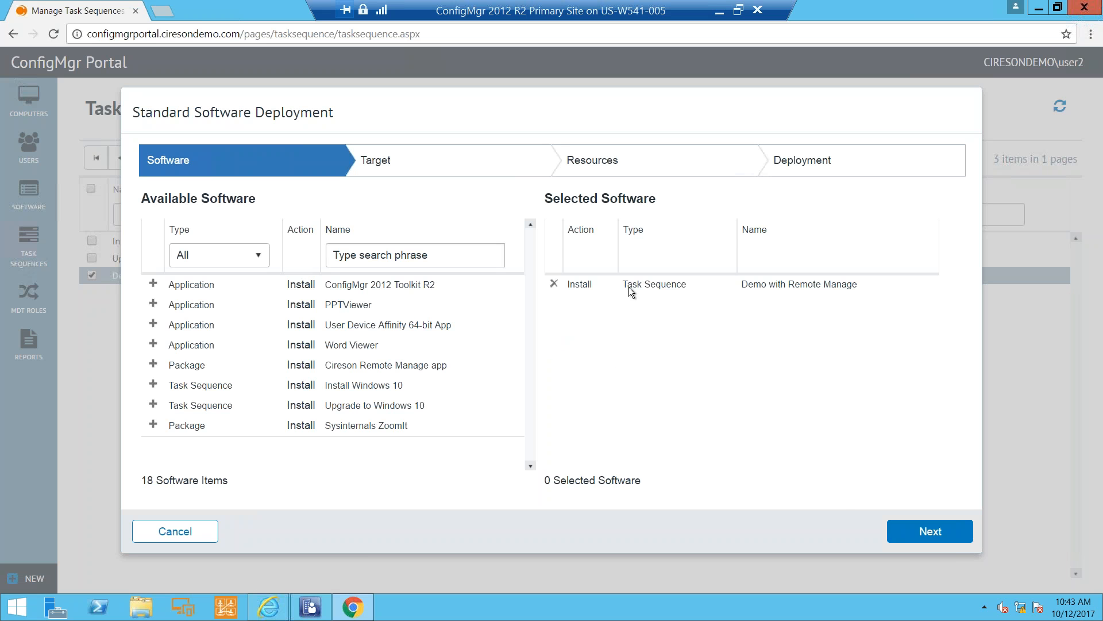
left_click(914, 532)
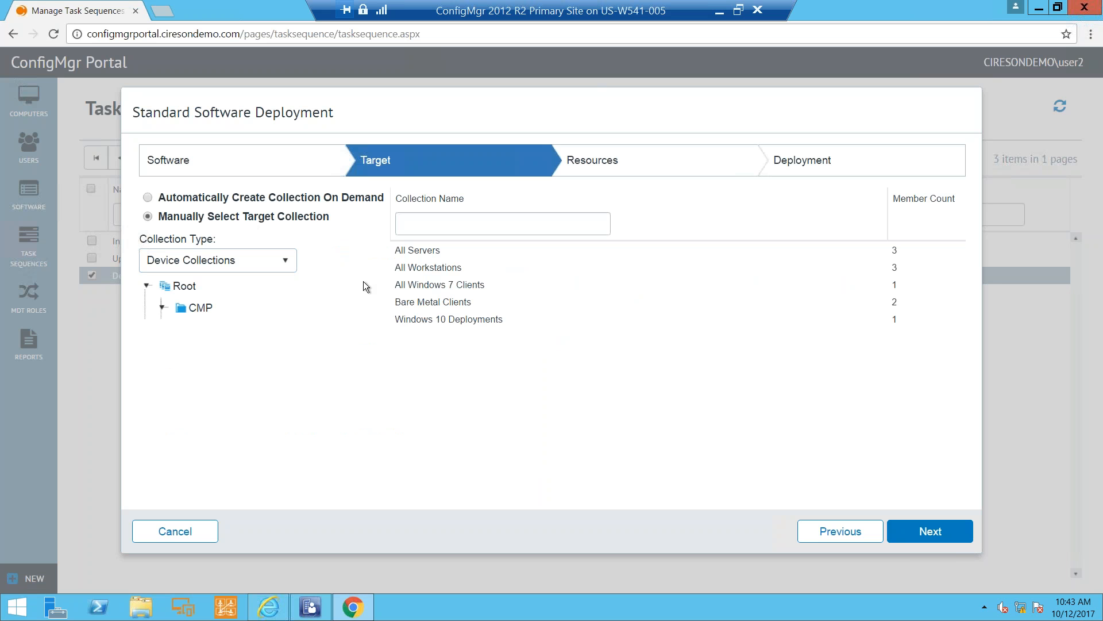
left_click(411, 323)
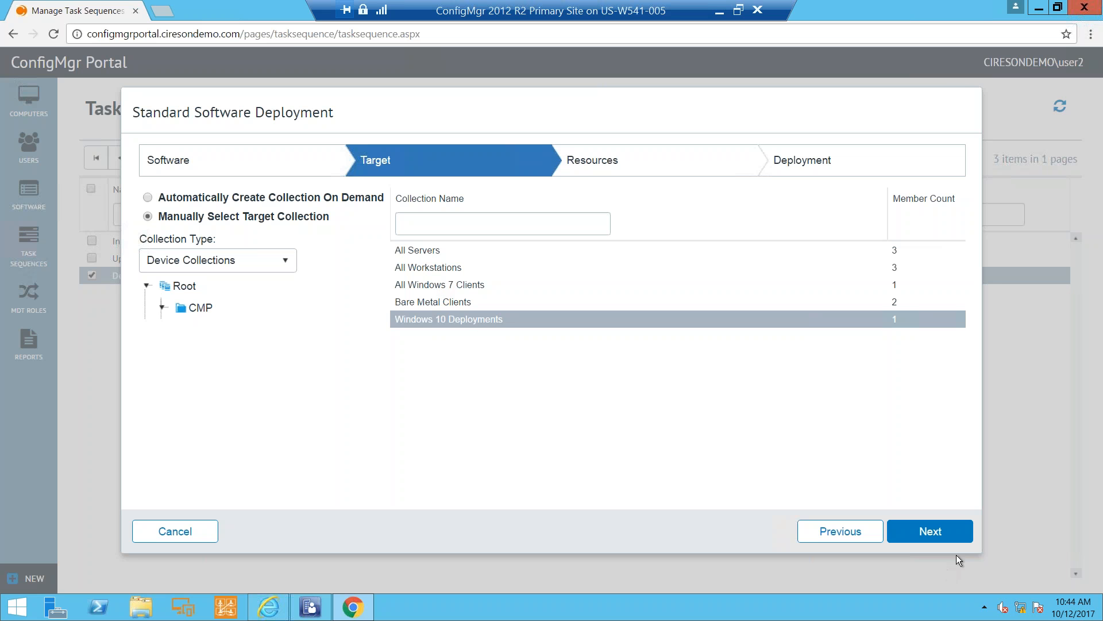
left_click(938, 533)
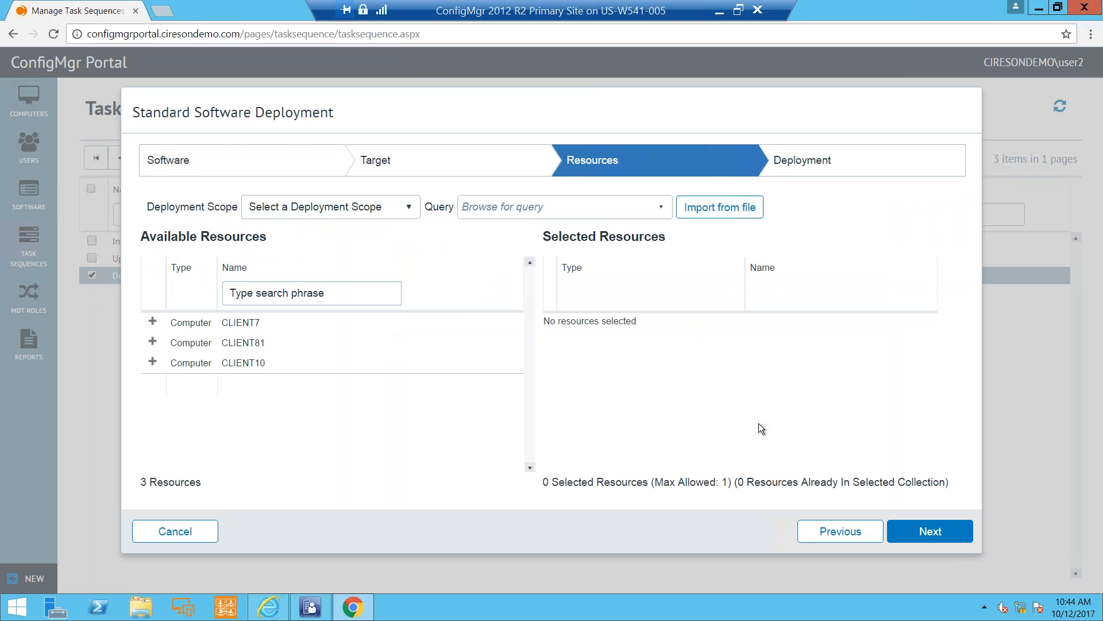
left_click(936, 532)
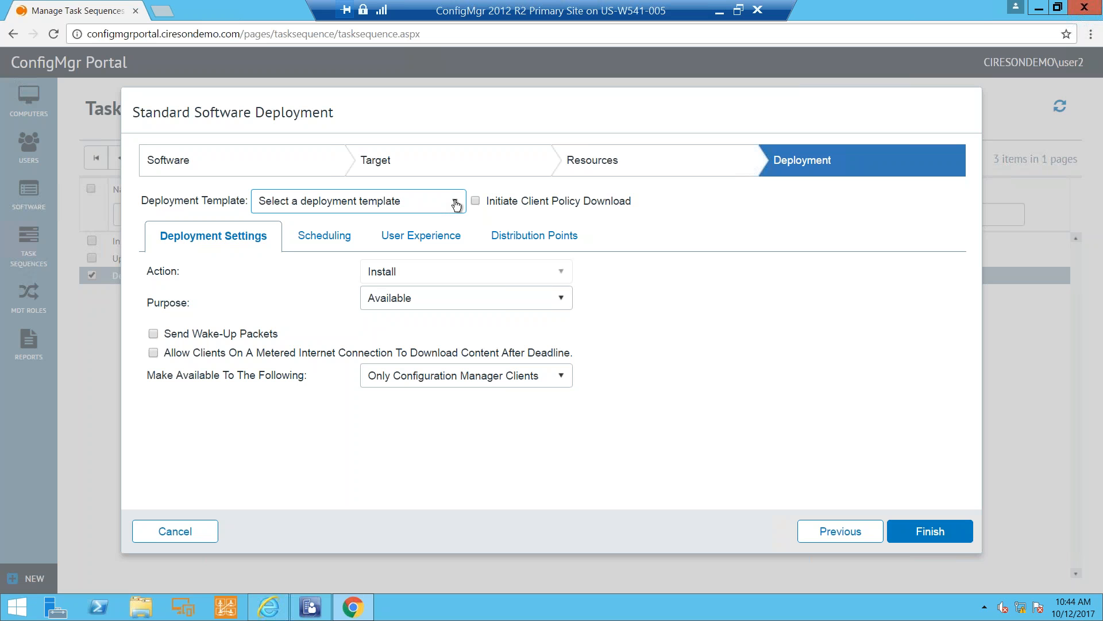
Review the deployment template choices and the default scheduling, user experience and distribution point settings
left_click(456, 202)
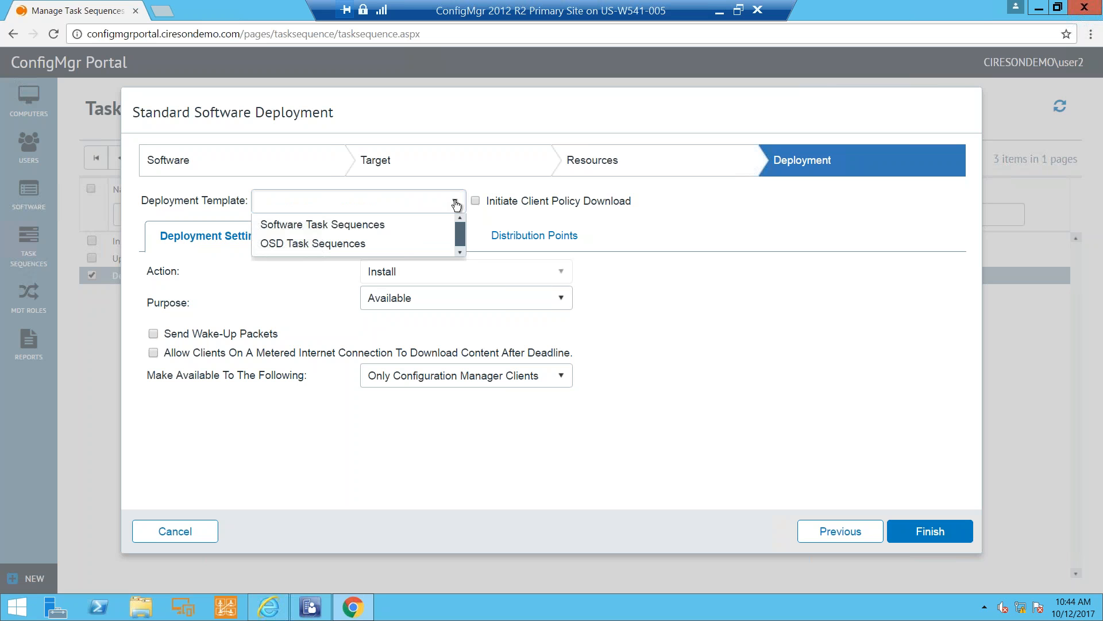
left_click(456, 203)
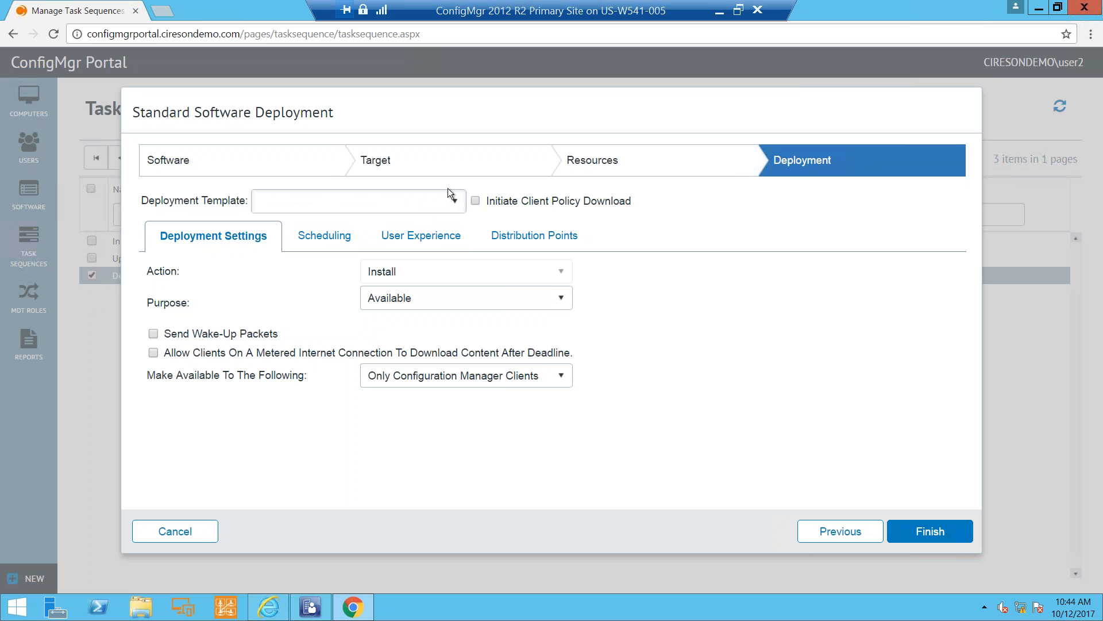
left_click(310, 236)
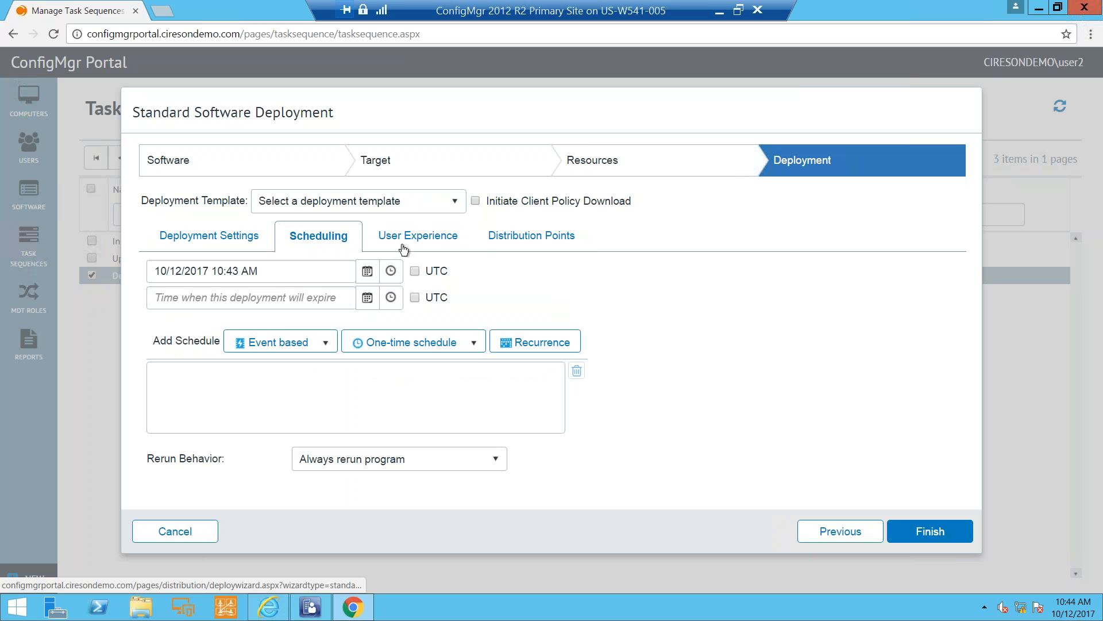
left_click(411, 243)
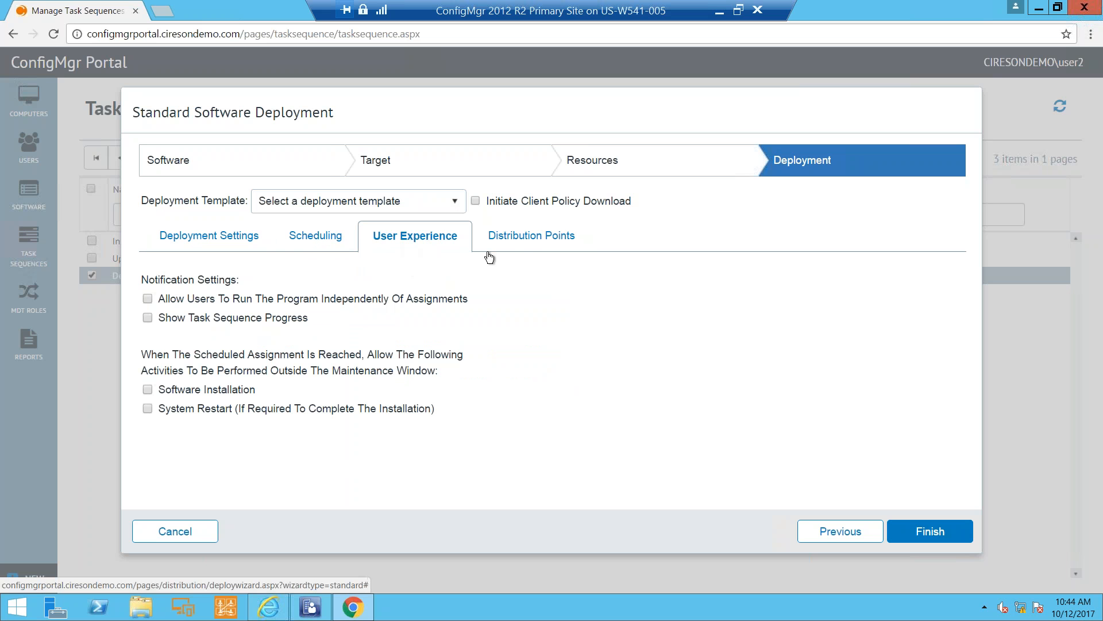
left_click(523, 238)
left_click(222, 237)
Apply the OSD Task Sequences deployment template, review the settings it fills in, and cancel the deployment
left_click(356, 200)
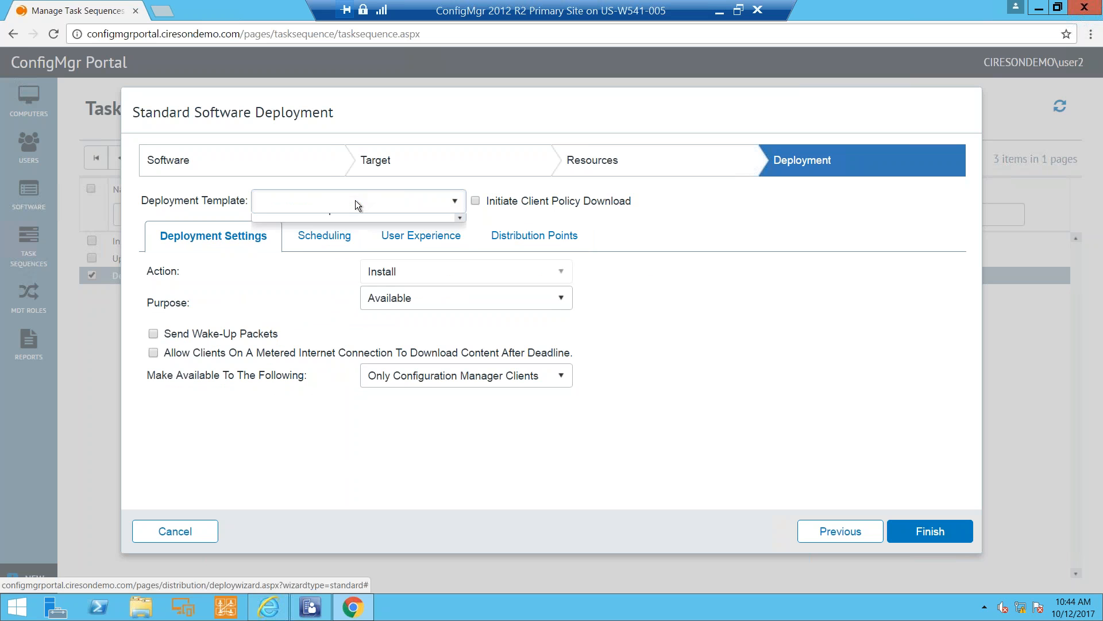
left_click(330, 246)
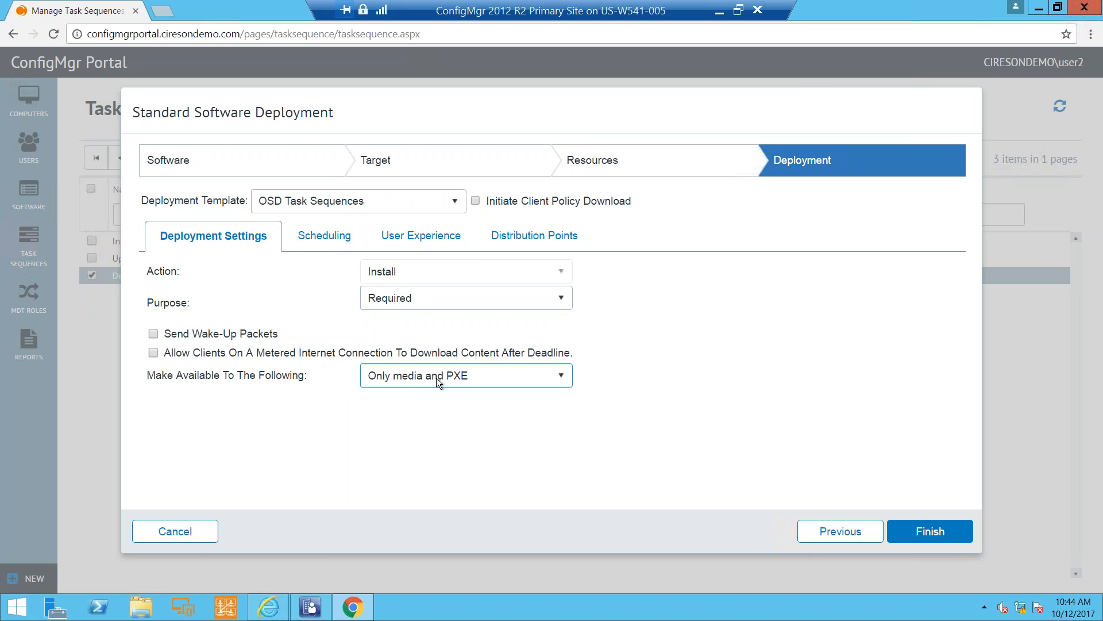
left_click(321, 244)
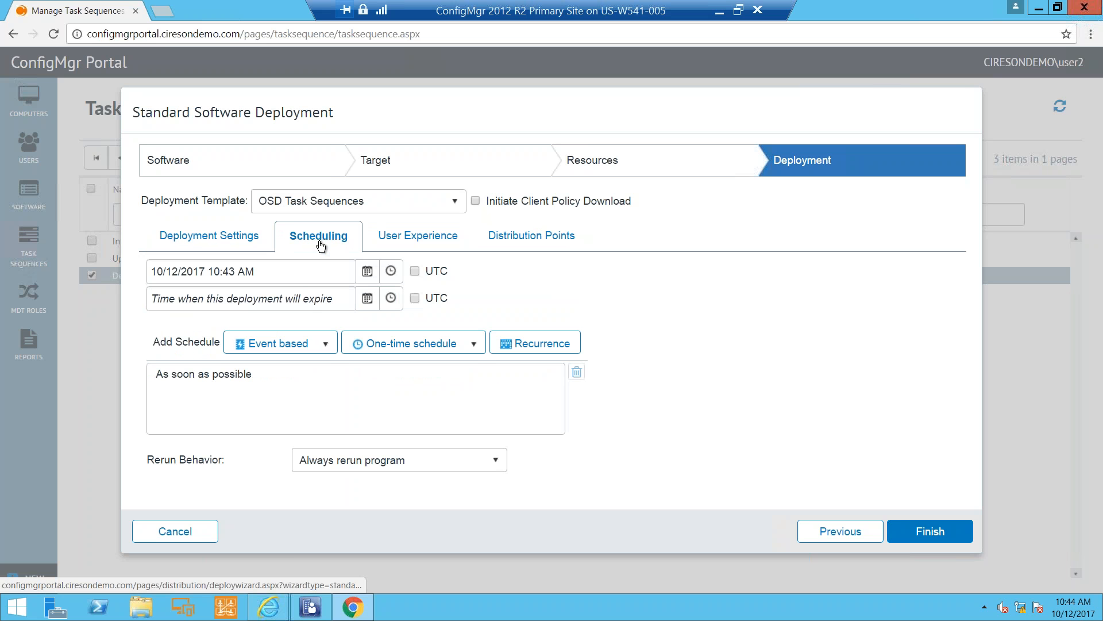
left_click(417, 238)
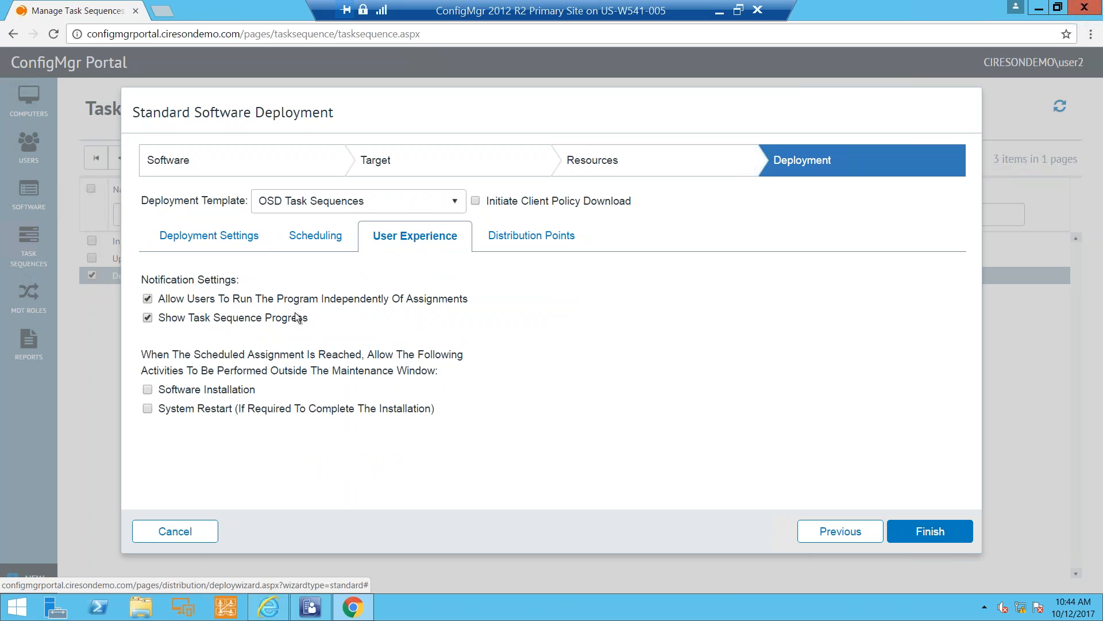
left_click(516, 234)
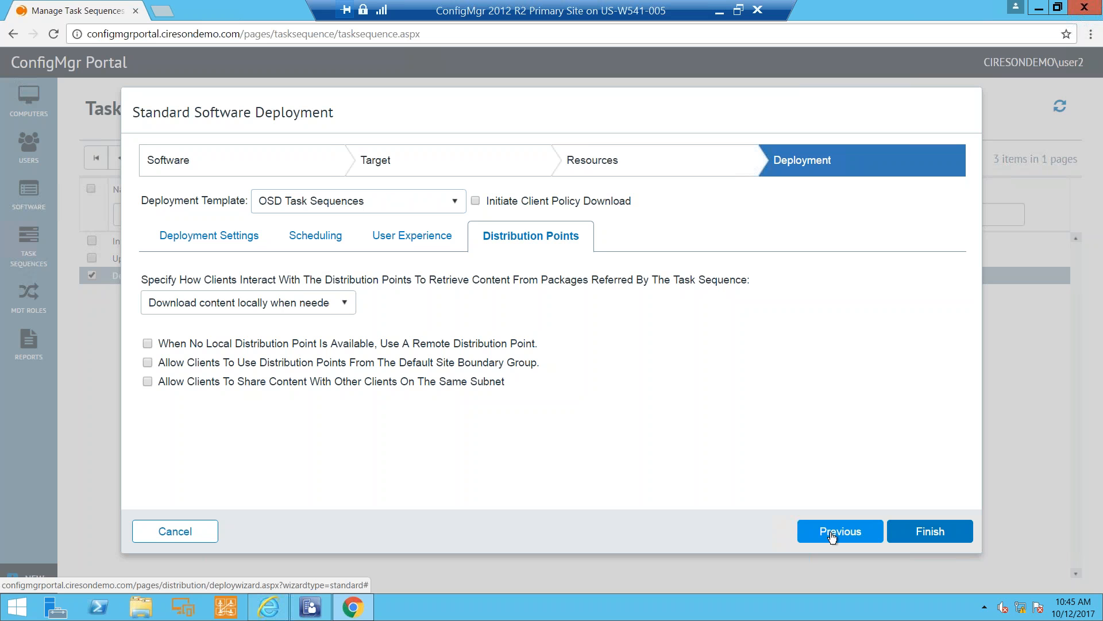
left_click(211, 531)
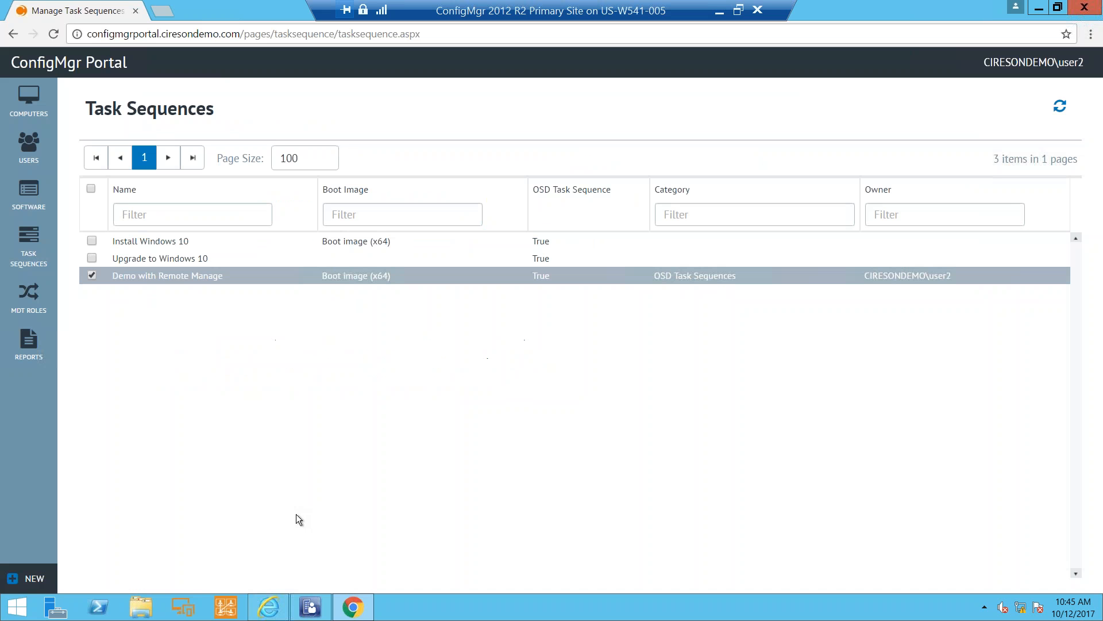
Open the reports list in the restricted user's portal session to examine which reports are available
left_click(32, 579)
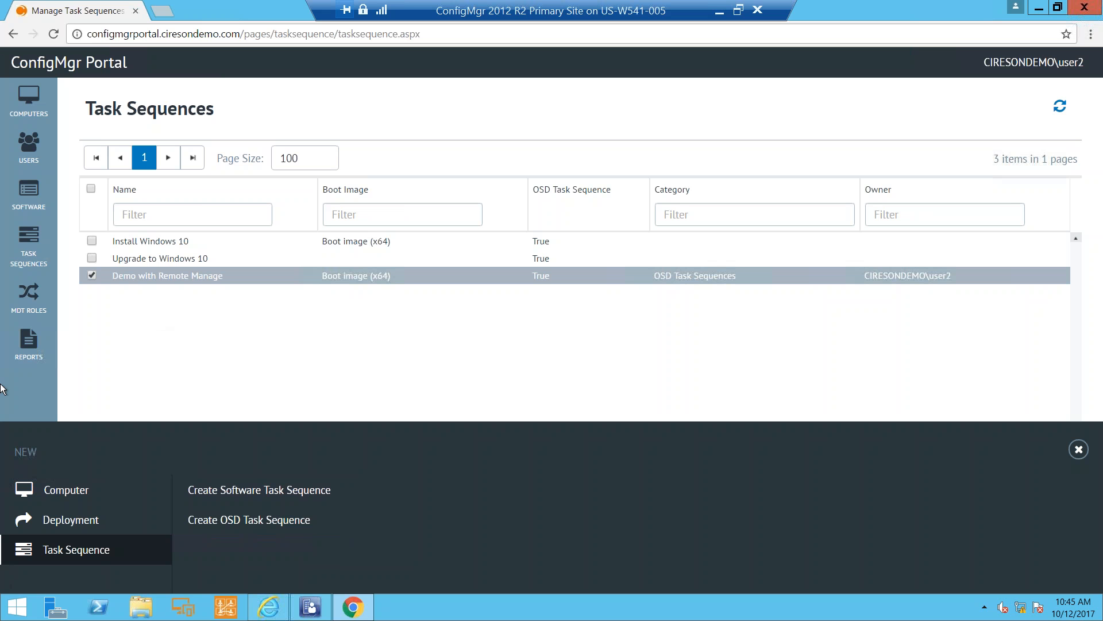
left_click(23, 347)
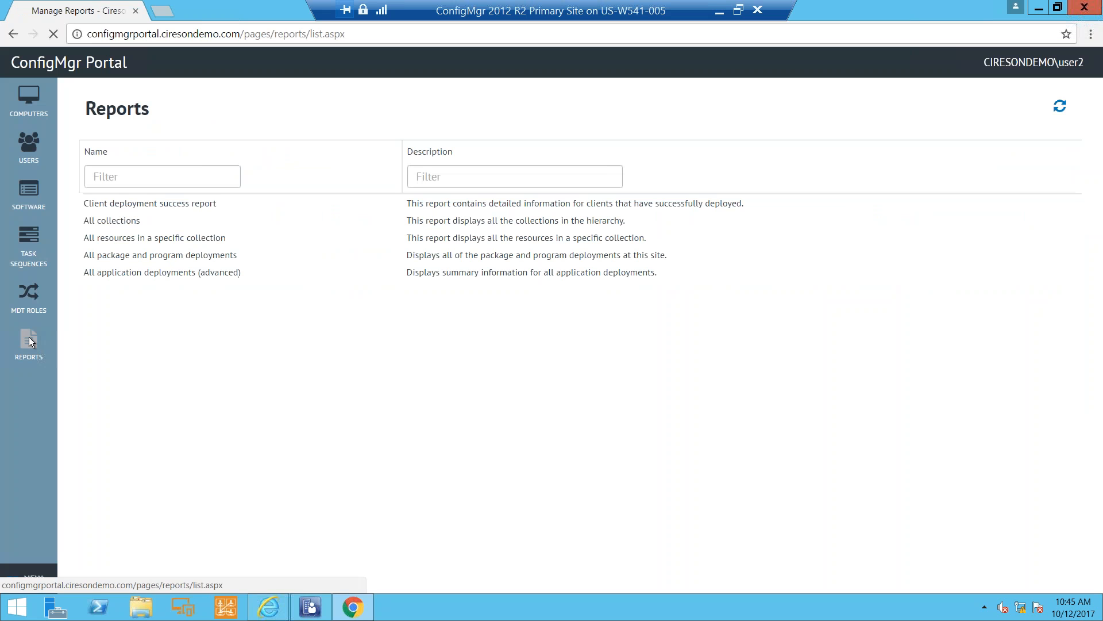
left_click(29, 339)
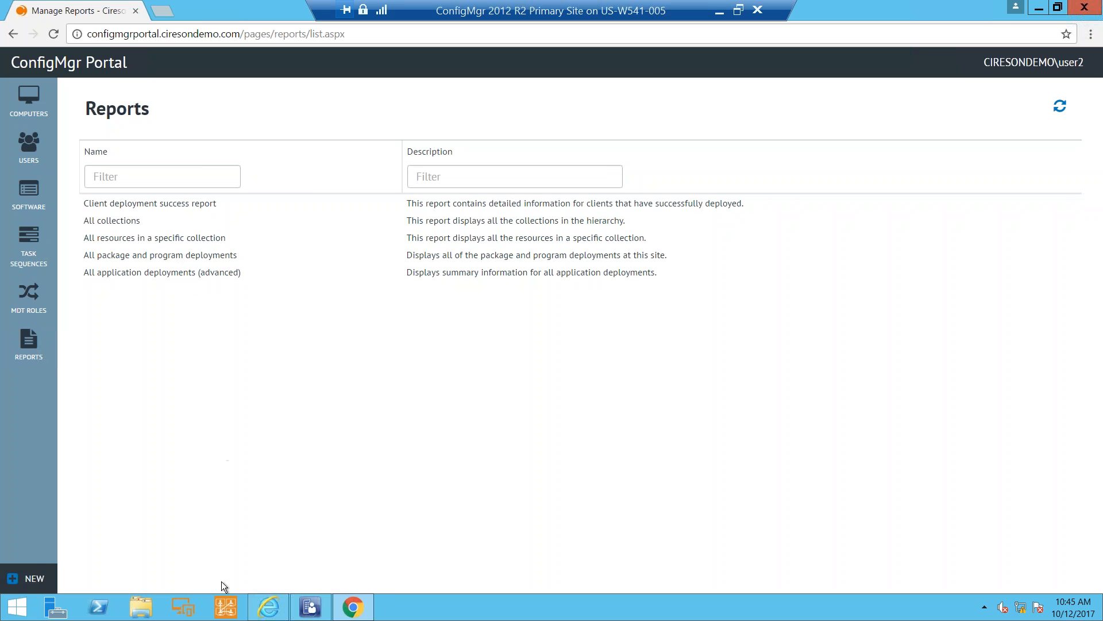
Switch to the administrator's portal session in Internet Explorer and link the Configuration Manager report All task sequence deployments
left_click(269, 607)
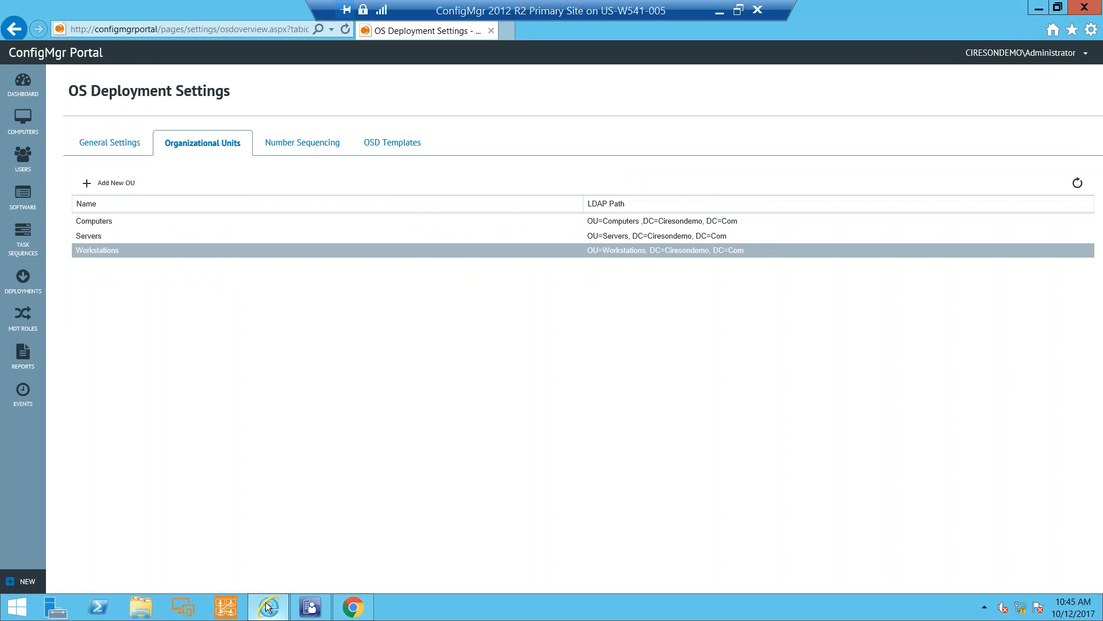
left_click(25, 357)
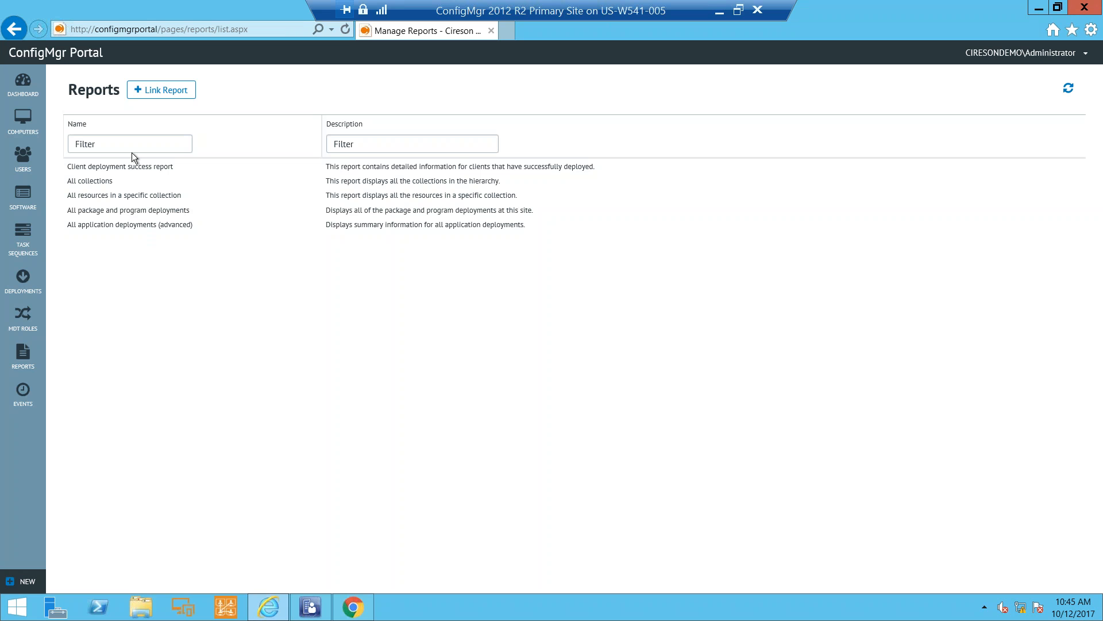
left_click(142, 90)
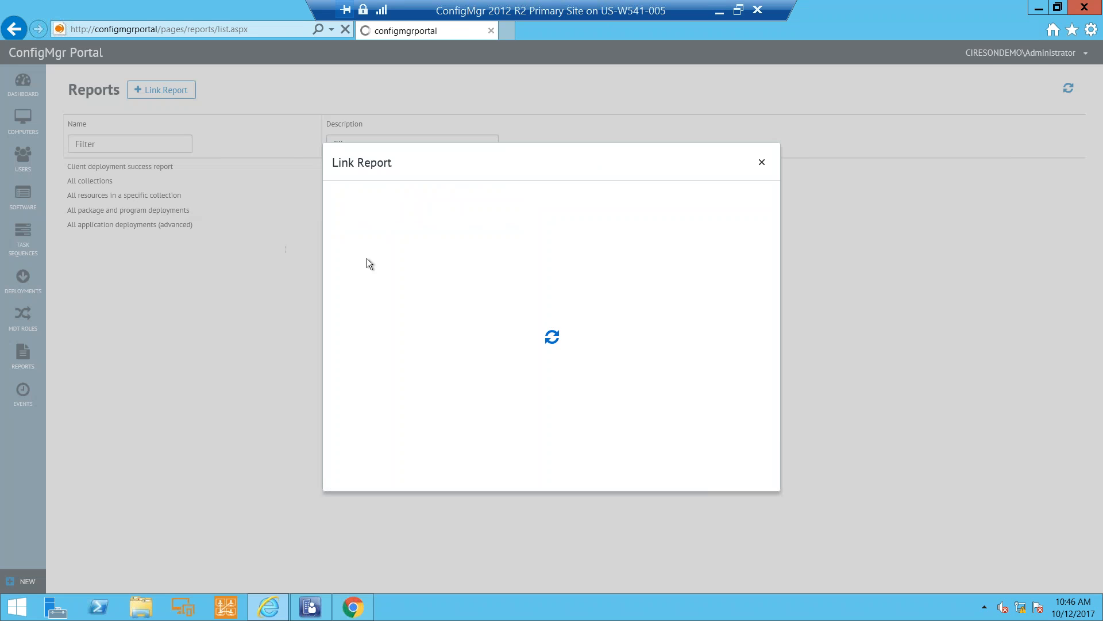
left_click(352, 233)
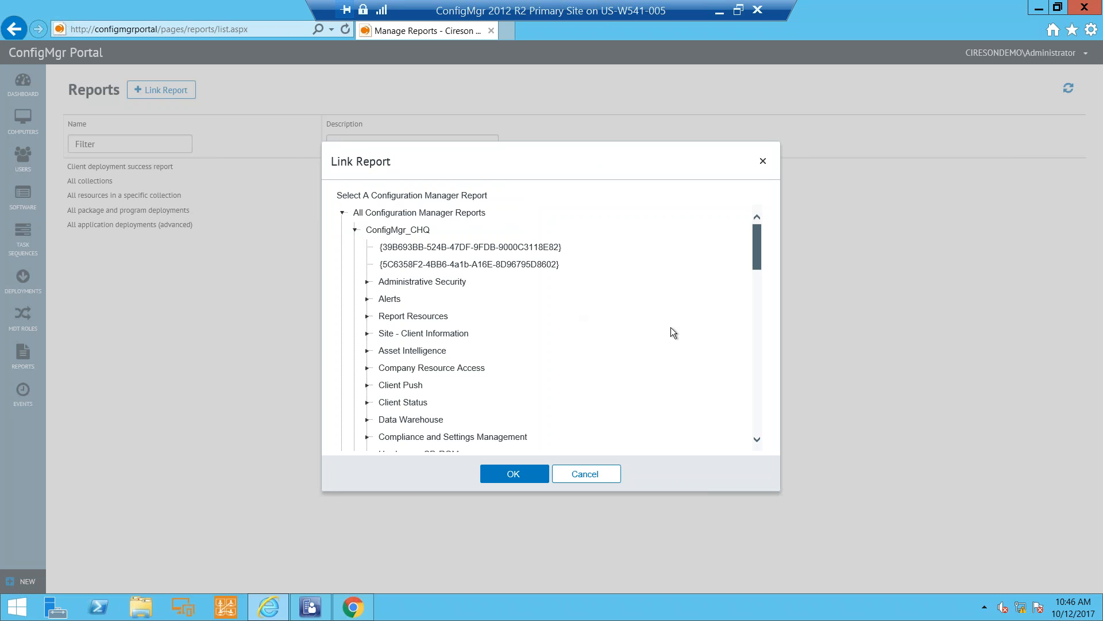
left_click_drag(758, 269, 741, 409)
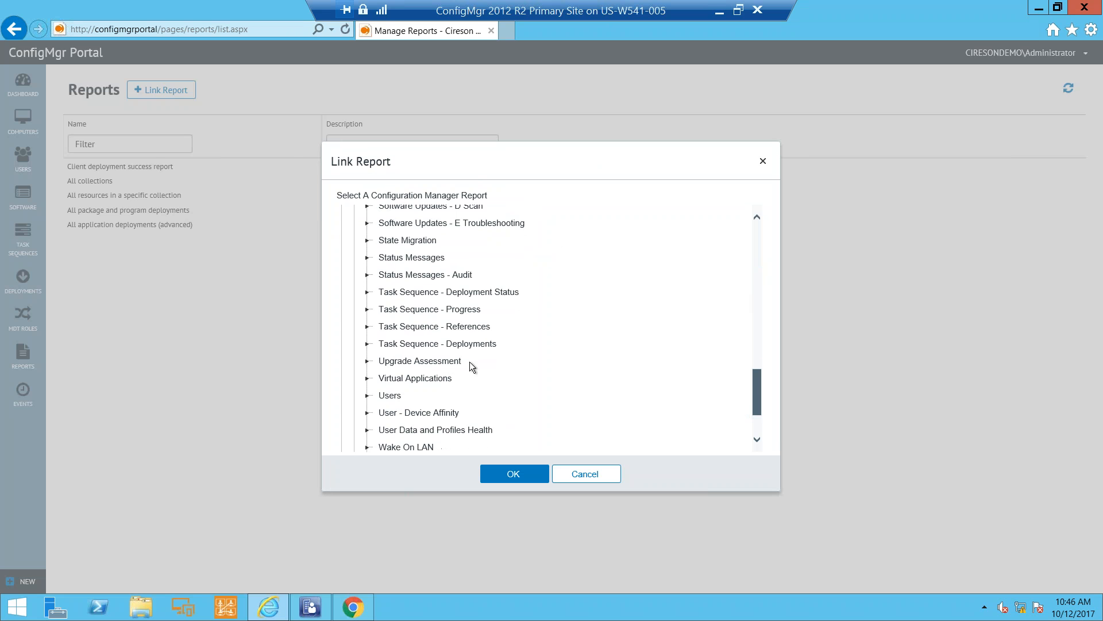
left_click(367, 344)
scroll(550, 378, "down", 3)
left_click(489, 340)
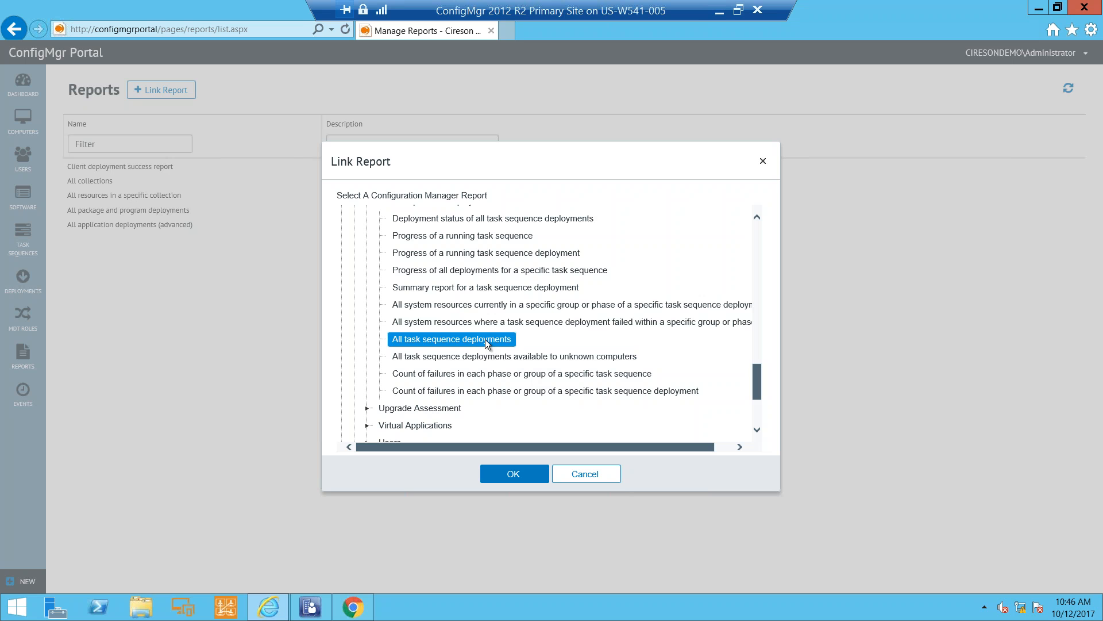
left_click(511, 472)
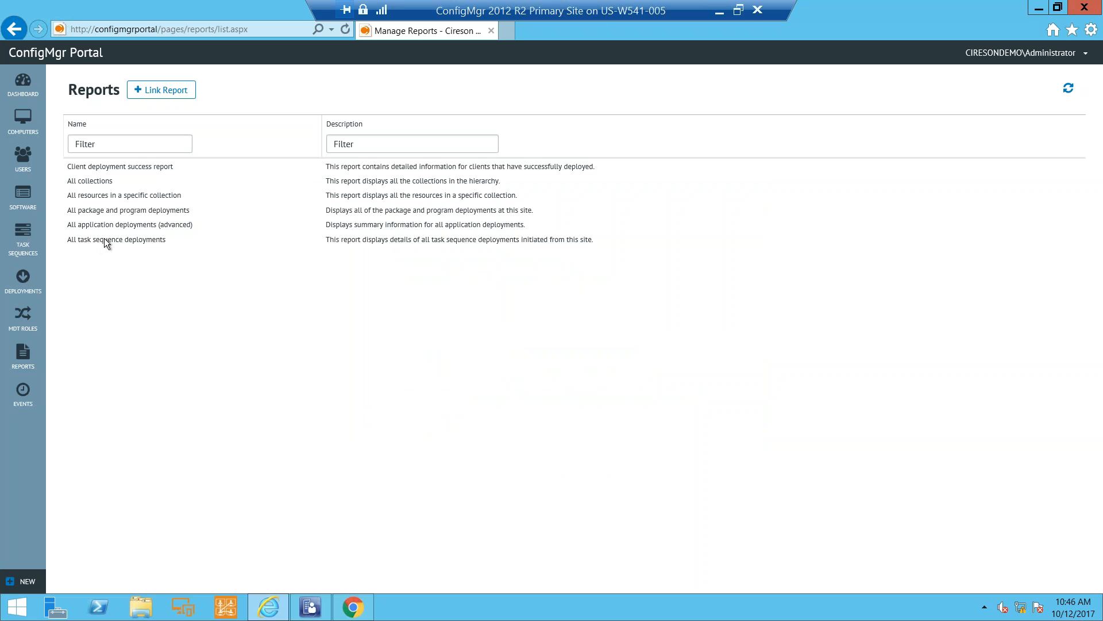
Grant access to the All task sequence deployments report in its permissions
right_click(104, 239)
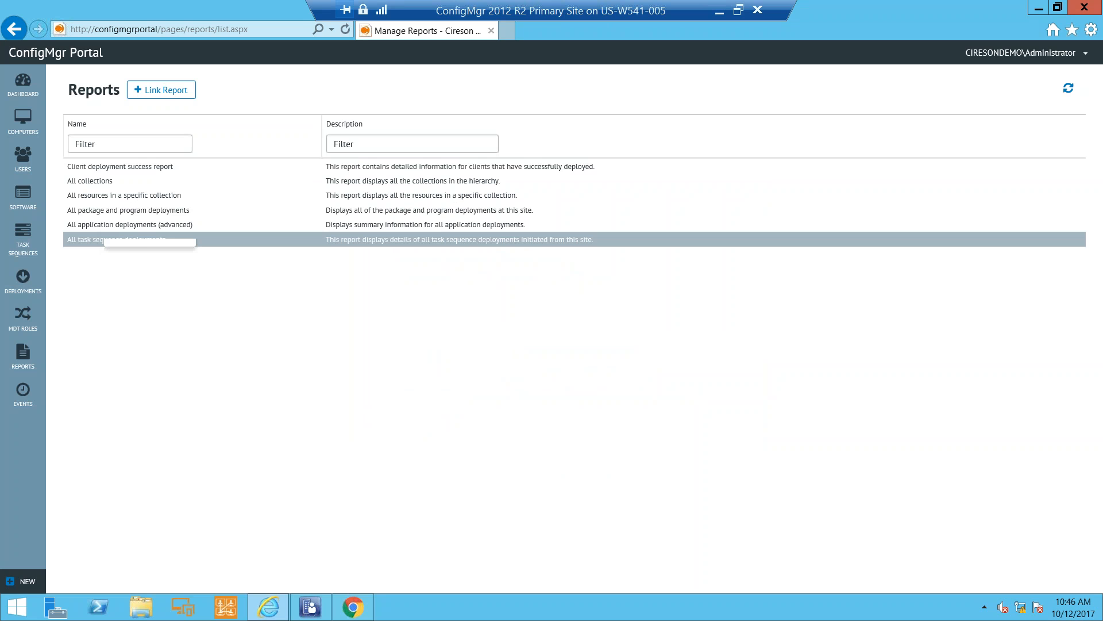
left_click(151, 283)
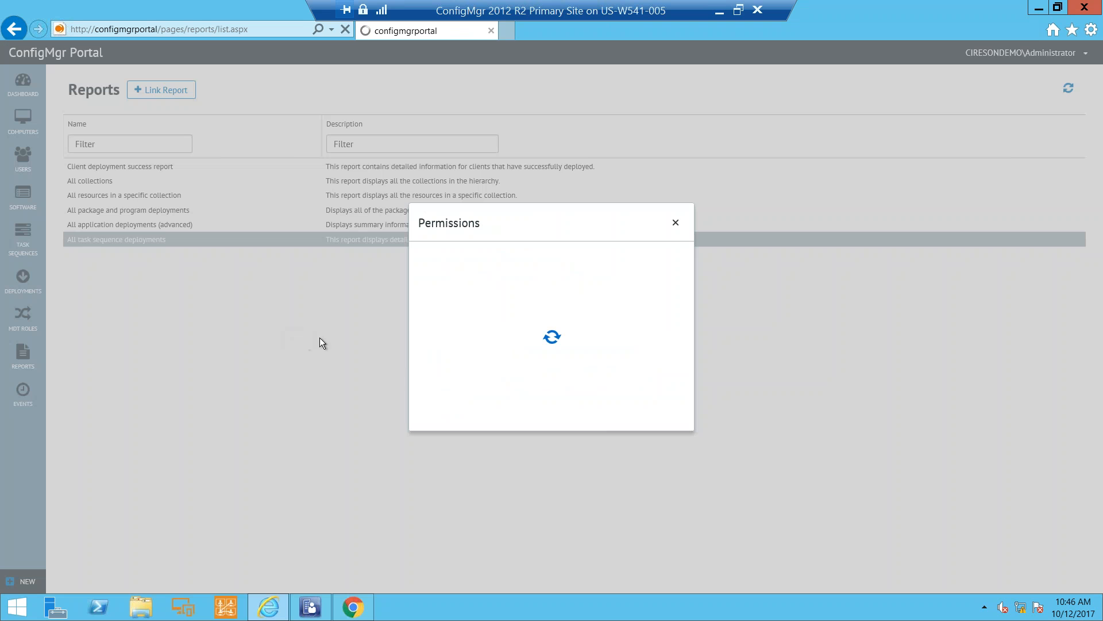
left_click(544, 316)
left_click(514, 413)
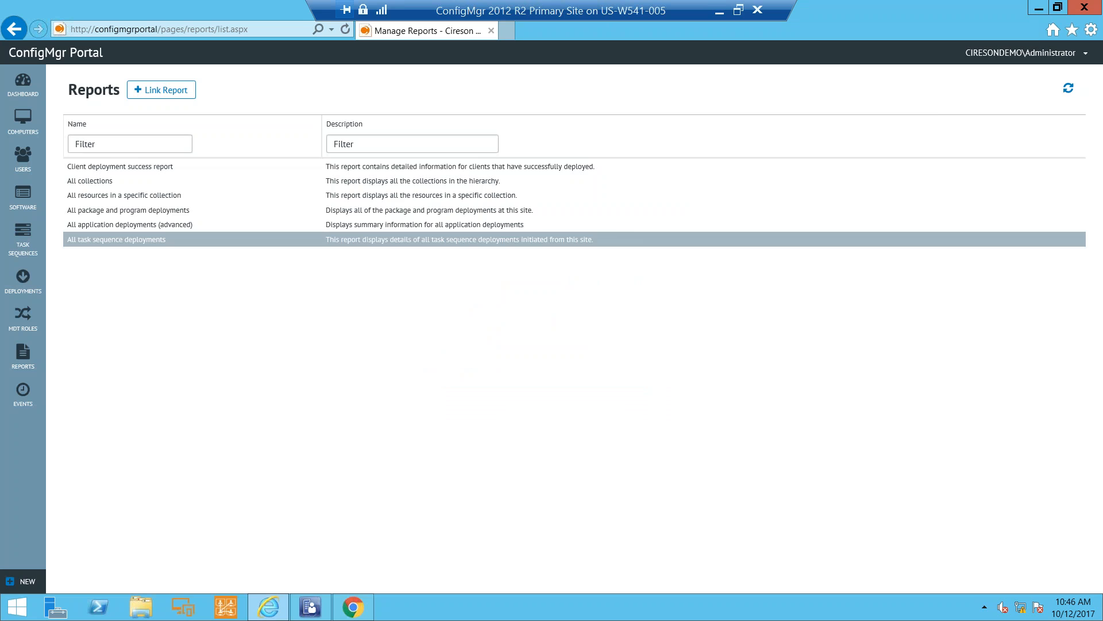
Return to the restricted user's portal session in Chrome, refresh the reports list and run the All task sequence deployments report
left_click(1043, 9)
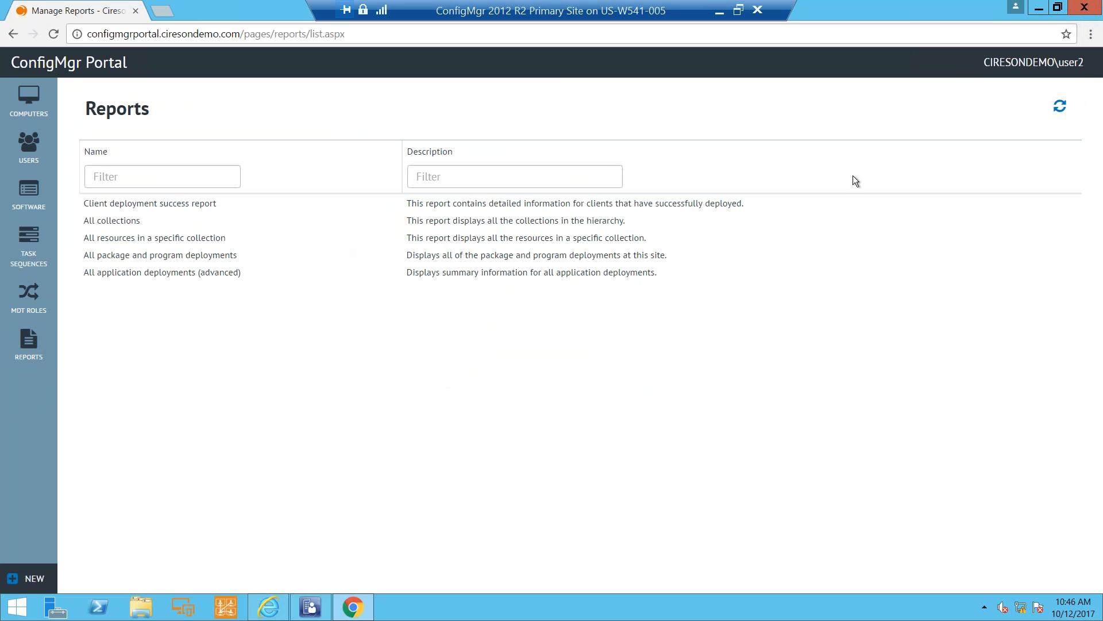
left_click(1060, 107)
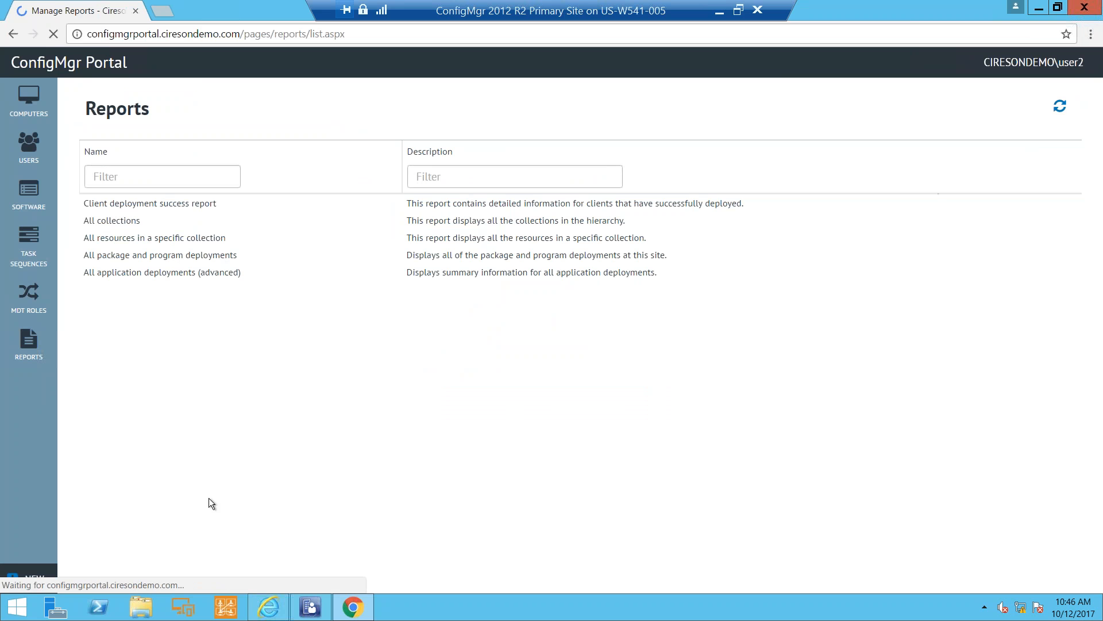
double_click(118, 290)
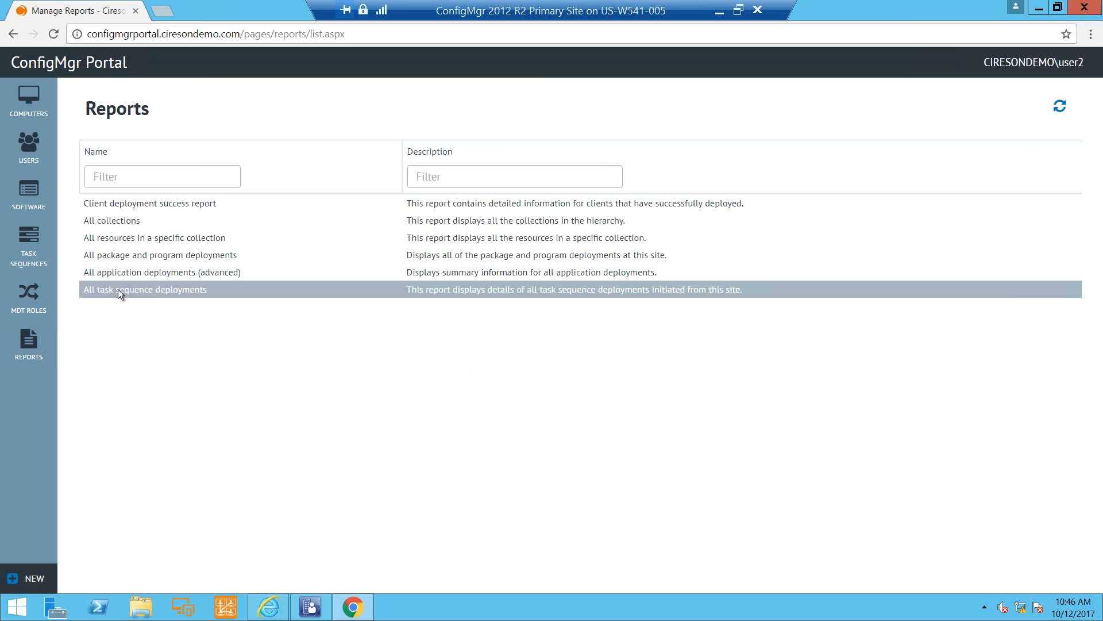
left_click(118, 288)
right_click(118, 288)
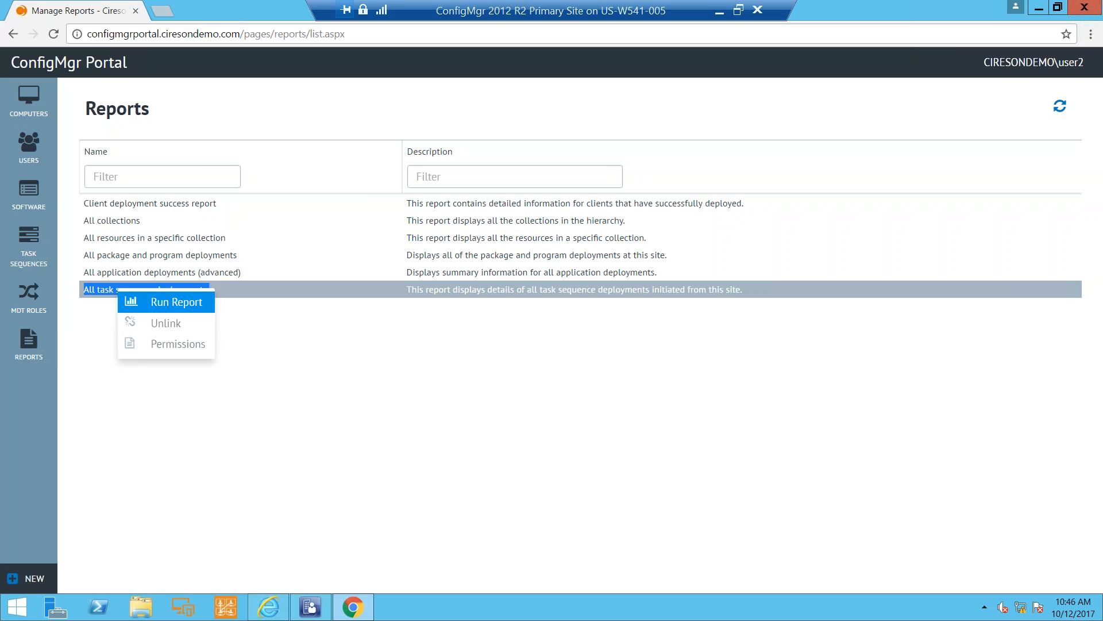
left_click(156, 303)
mouse_move(361, 615)
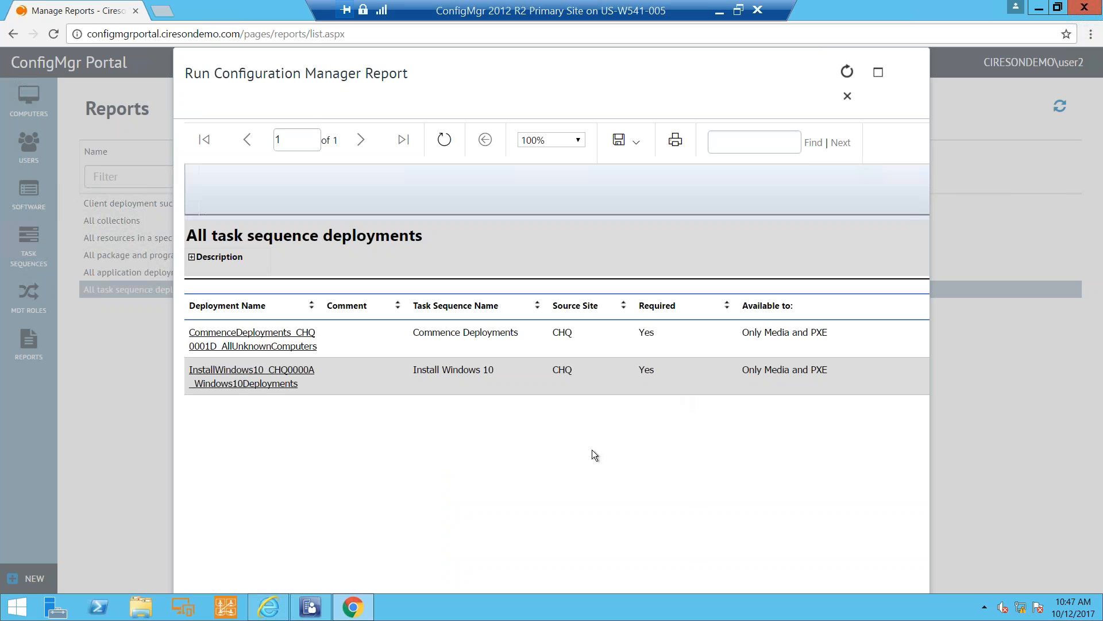
Drill through the Install Windows 10 deployment and its Running state to the deployment history of computer WKS001
left_click(232, 374)
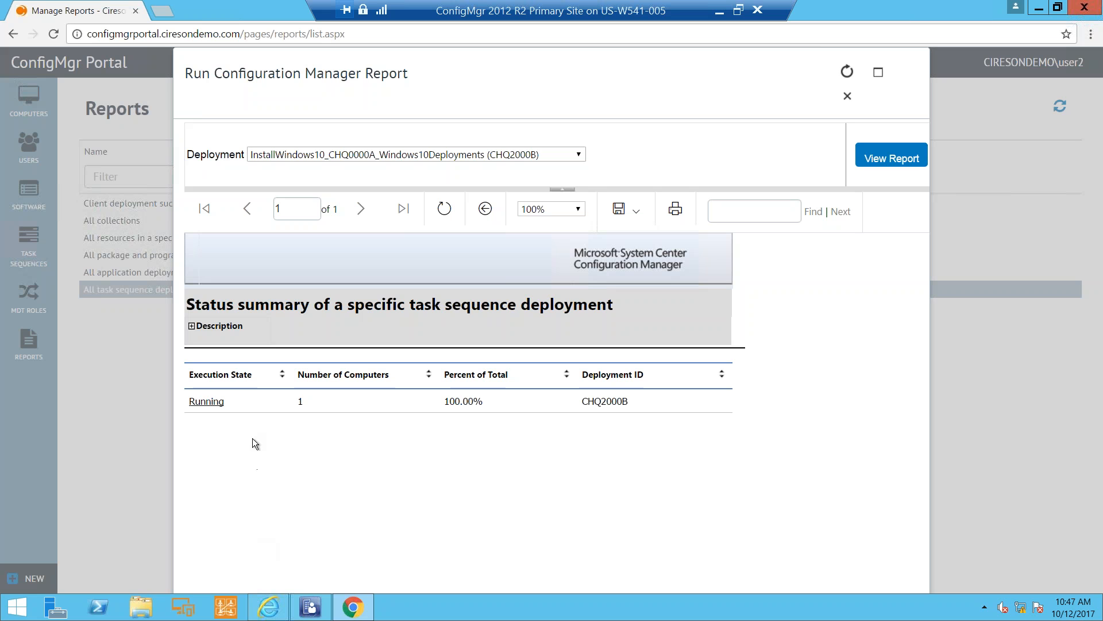
left_click(216, 401)
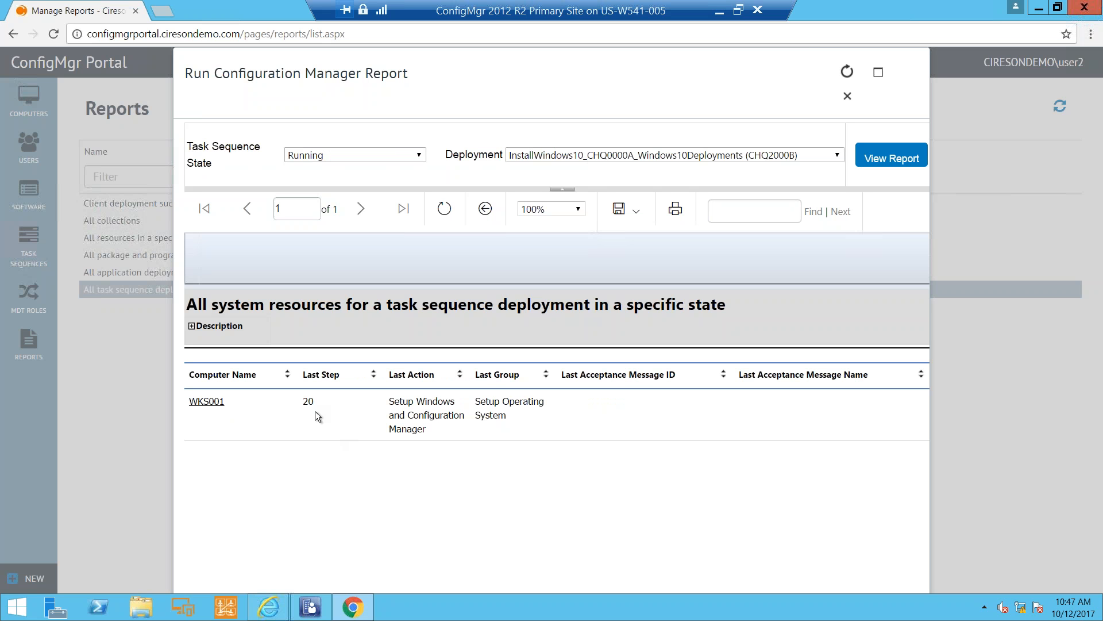
left_click(216, 403)
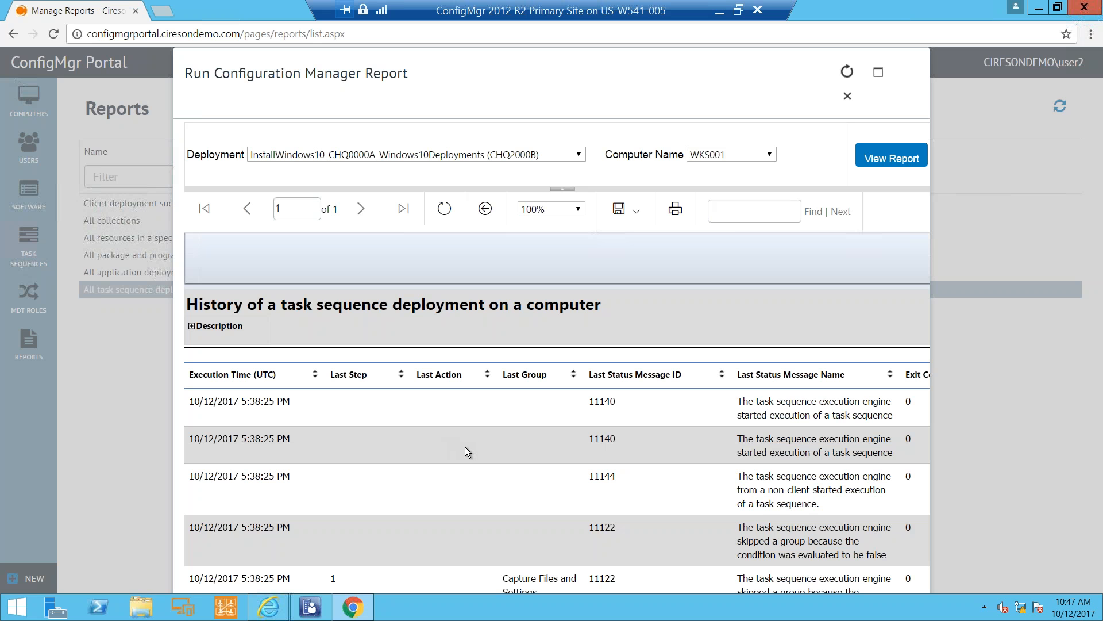
Examine the logged task sequence actions in WKS001's deployment history and close the report
scroll(465, 446, "down", 3)
scroll(465, 447, "up", 3)
scroll(466, 448, "down", 15)
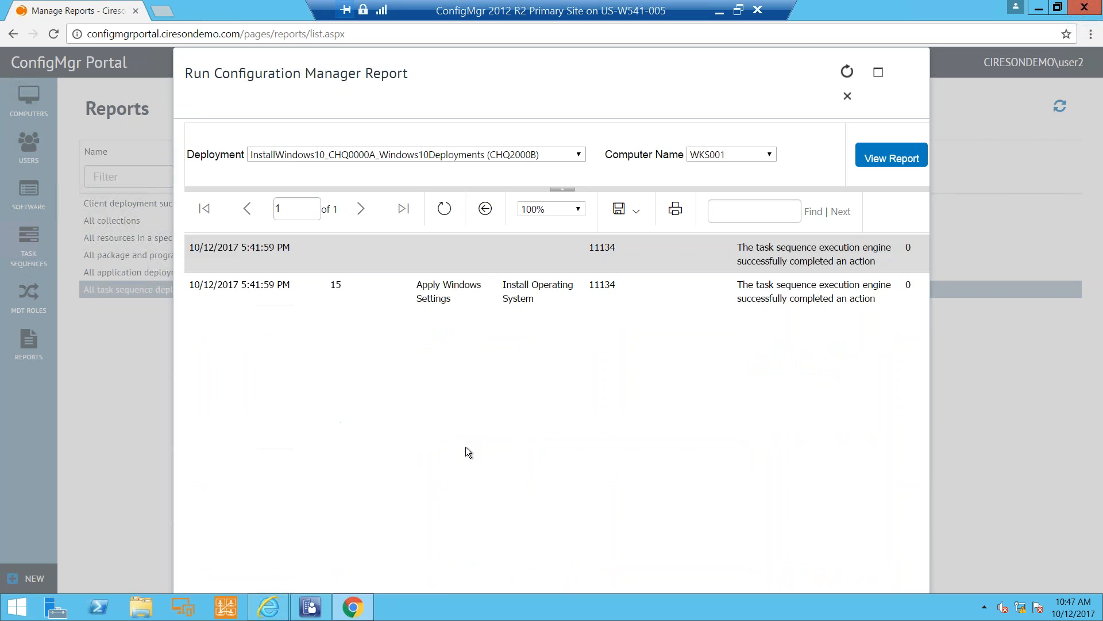
scroll(465, 447, "down", 5)
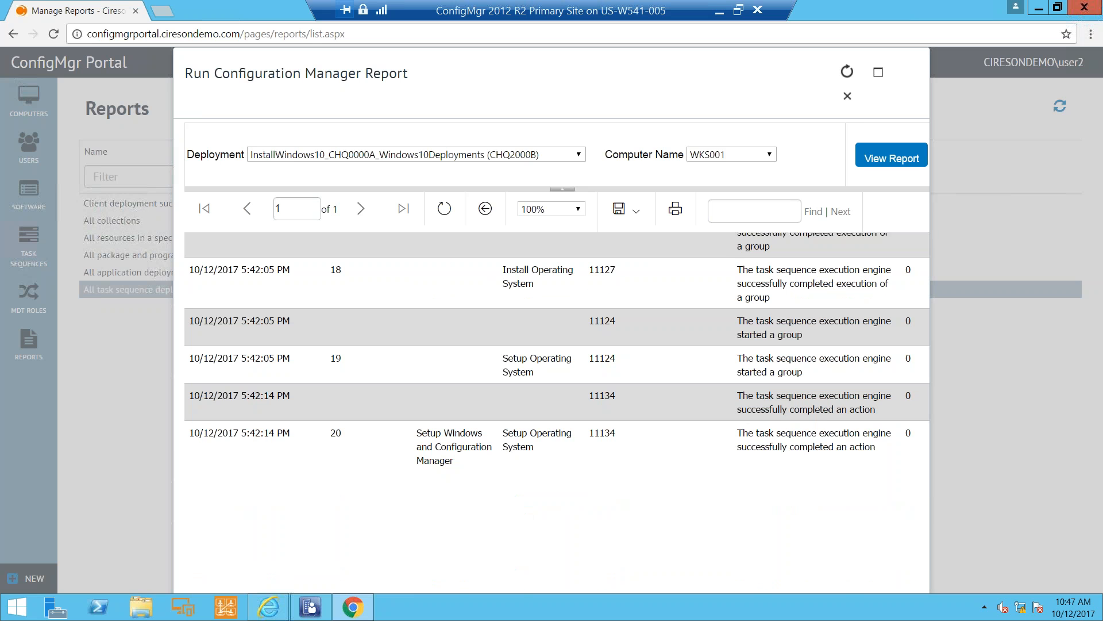
scroll(465, 447, "down", 2)
scroll(450, 324, "down", 3)
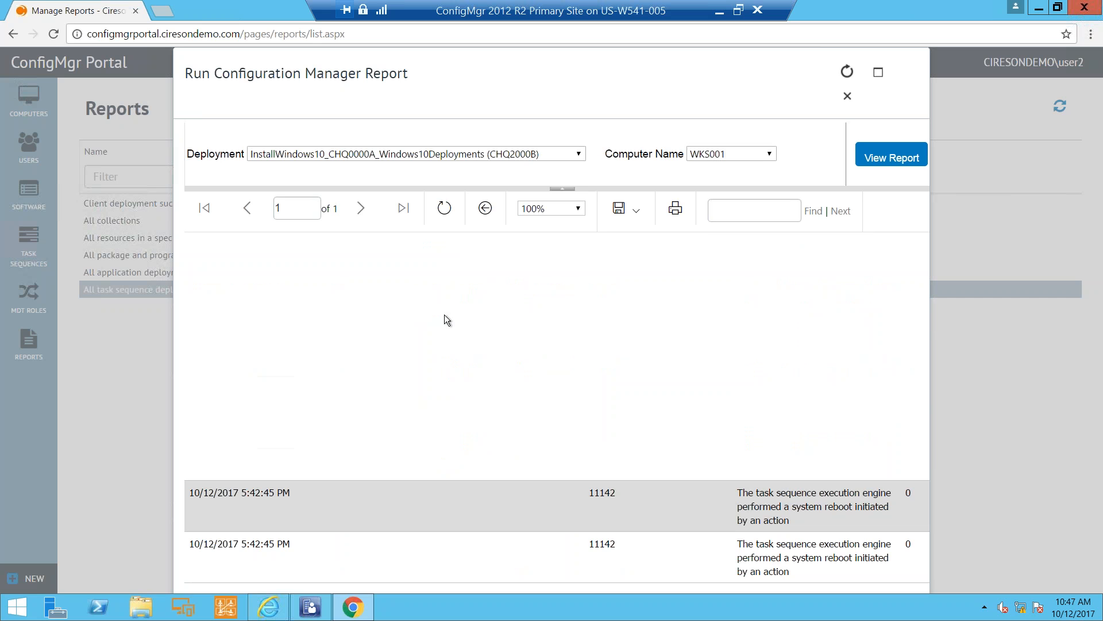
scroll(445, 318, "up", 5)
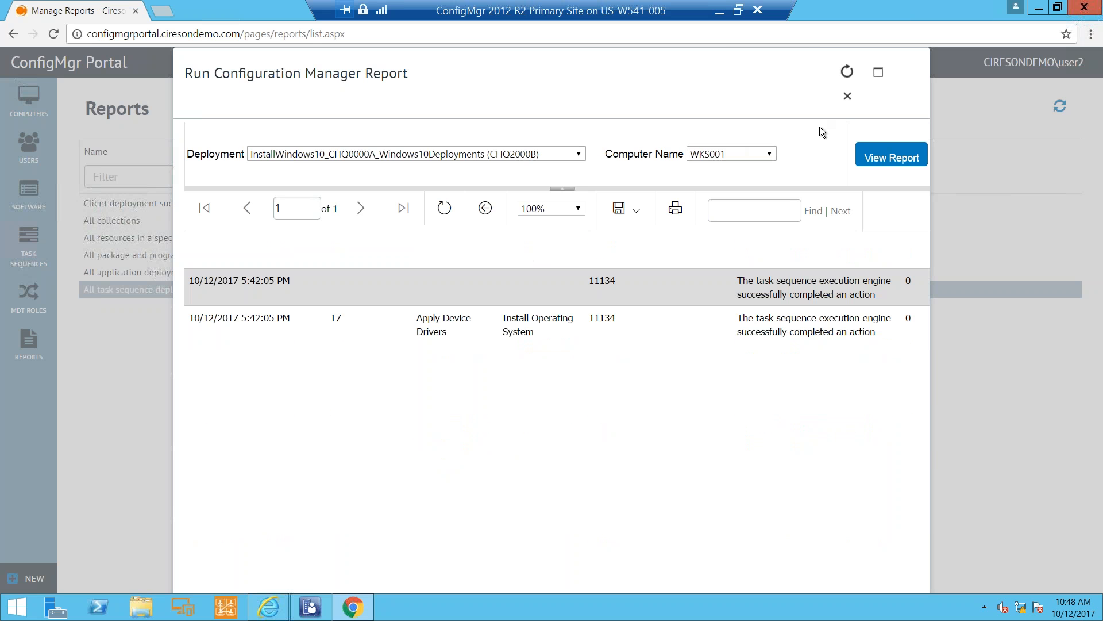
left_click(847, 96)
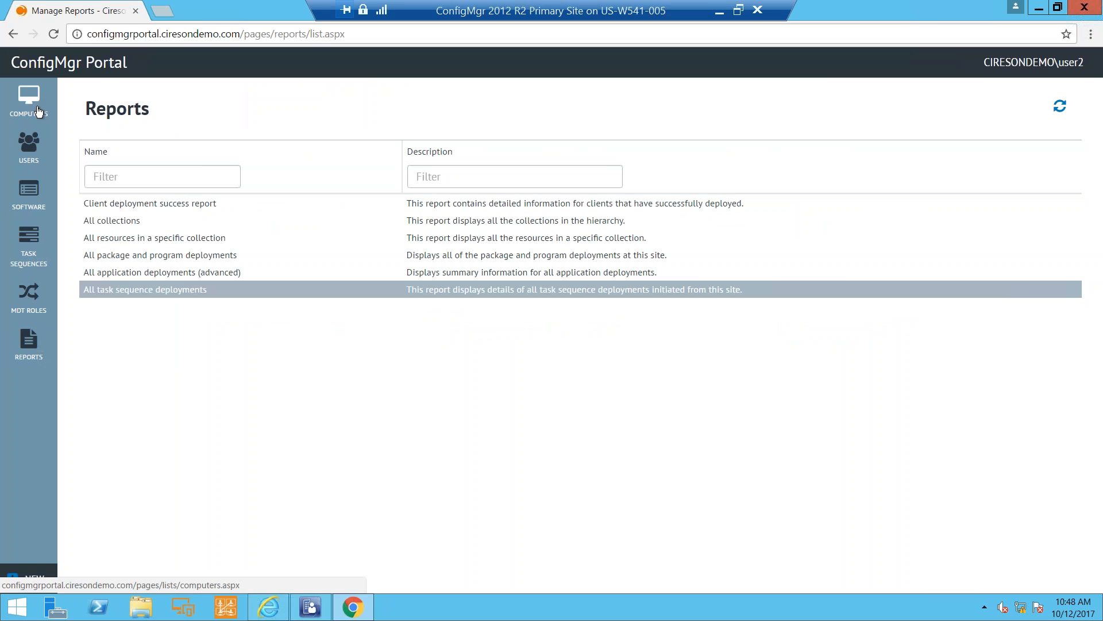
In the administrator's portal session in Internet Explorer, review the dashboard's Deployment Status Information chart and open the deployments list
left_click(257, 612)
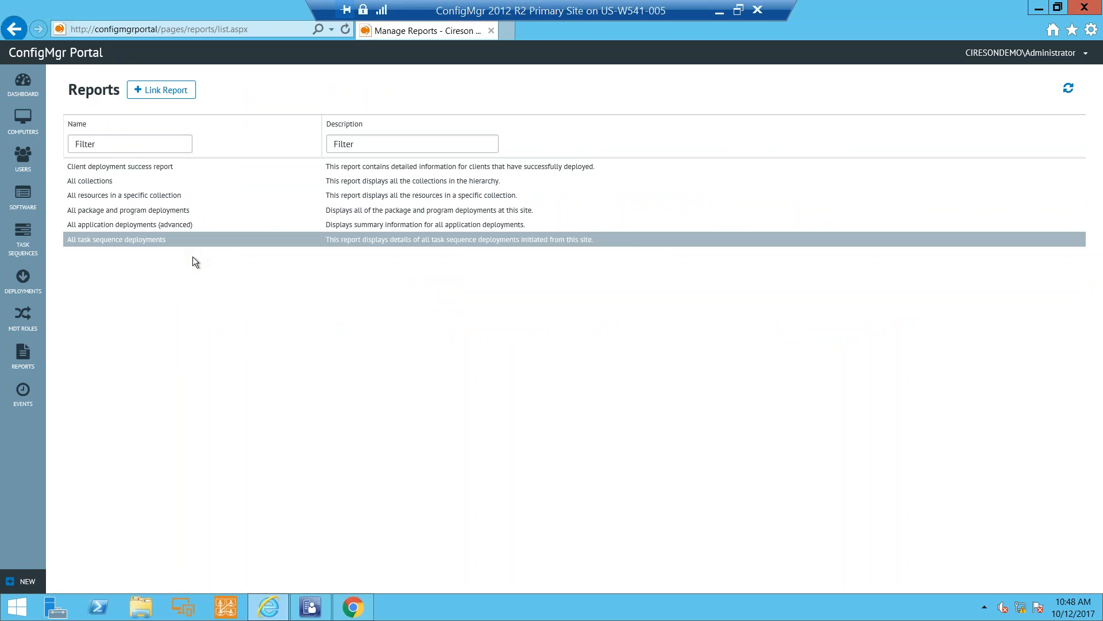
left_click(24, 84)
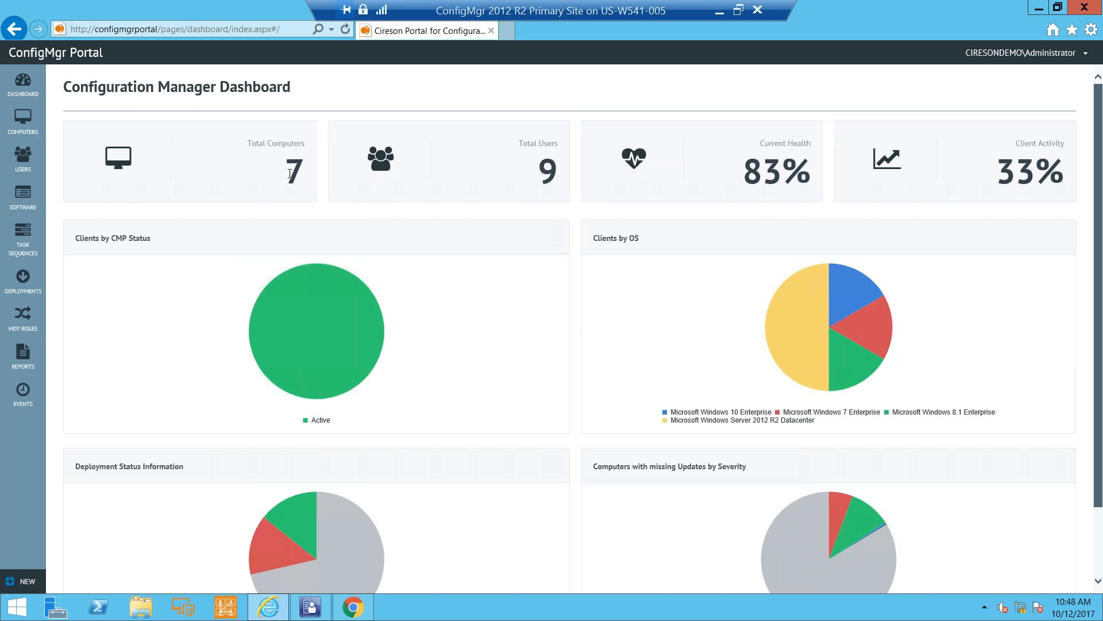
scroll(505, 343, "down", 2)
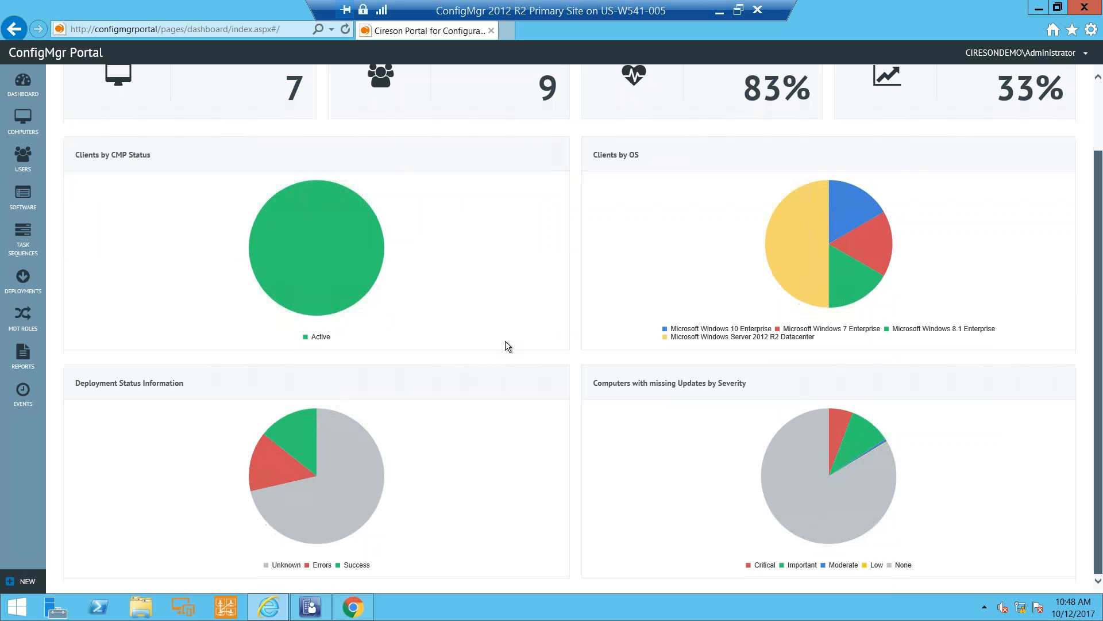
mouse_move(351, 495)
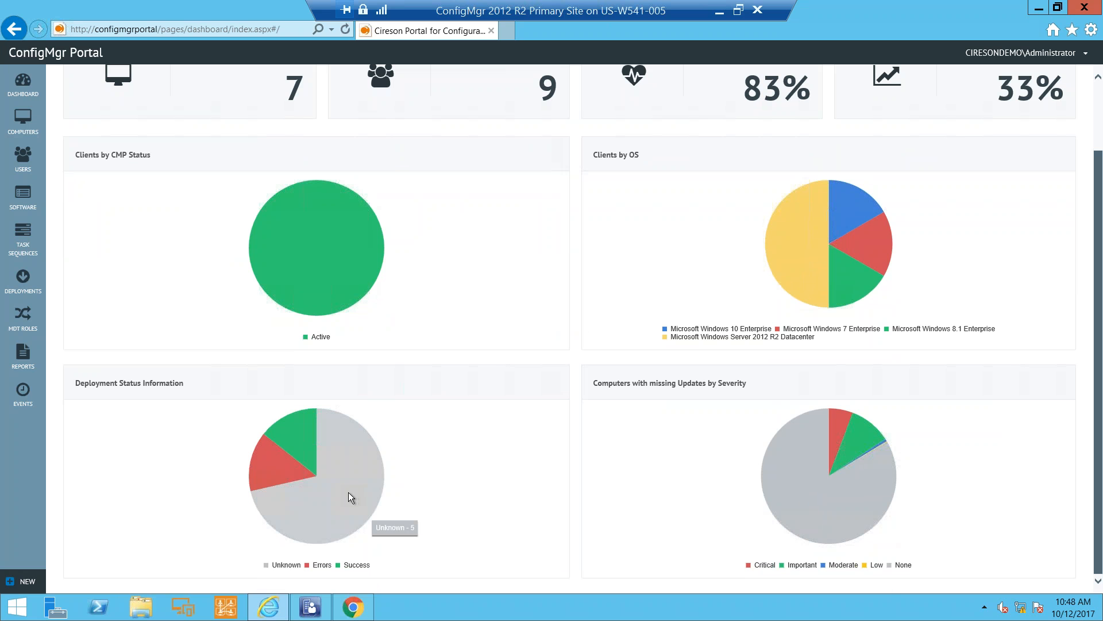
mouse_move(273, 474)
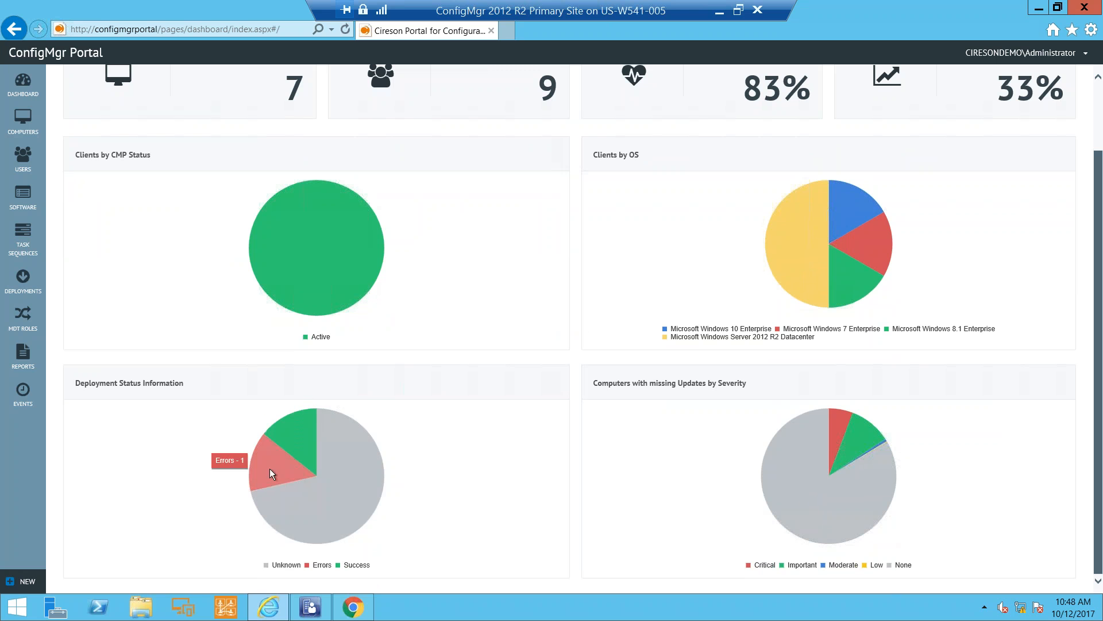
mouse_move(311, 475)
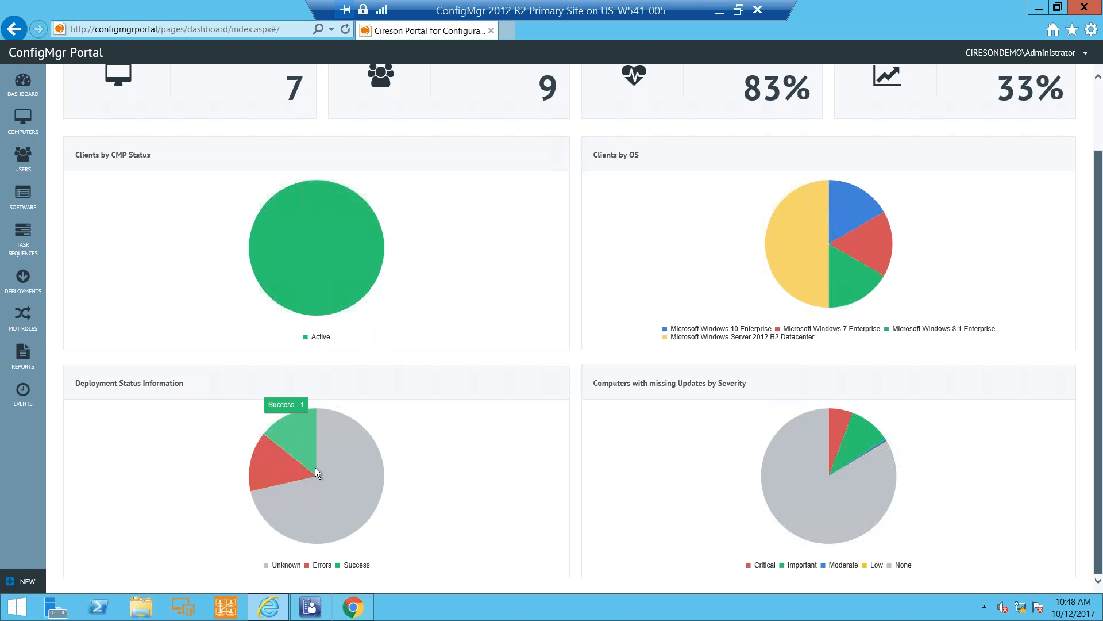
left_click(23, 280)
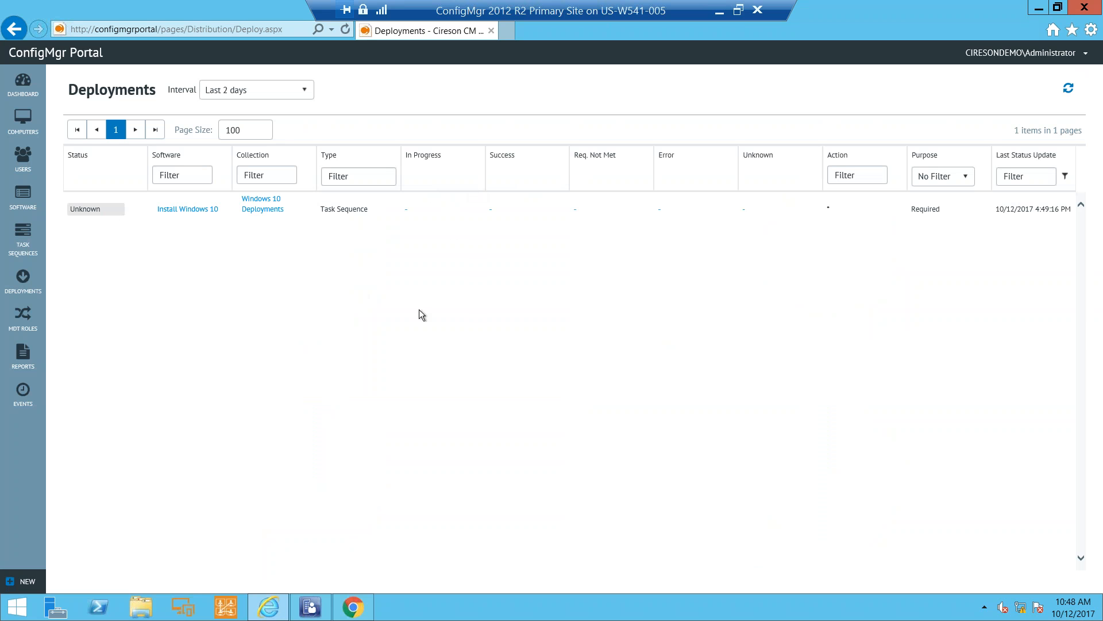
Switch to the Configuration Manager console and run summarization on the Install Windows 10 deployment in Monitoring
left_click(312, 607)
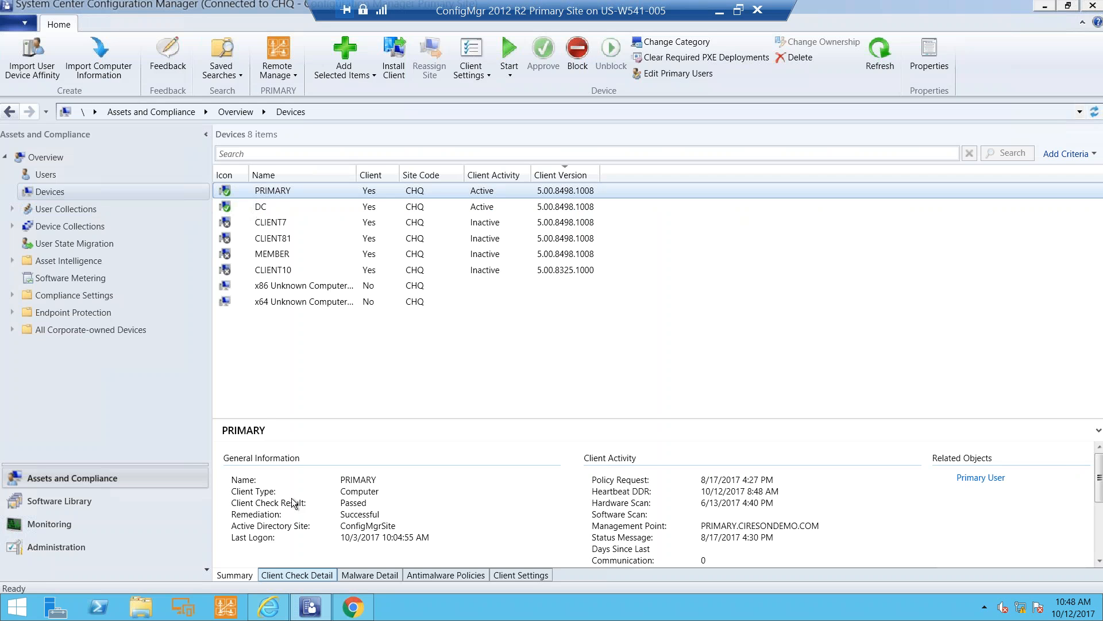
left_click(67, 524)
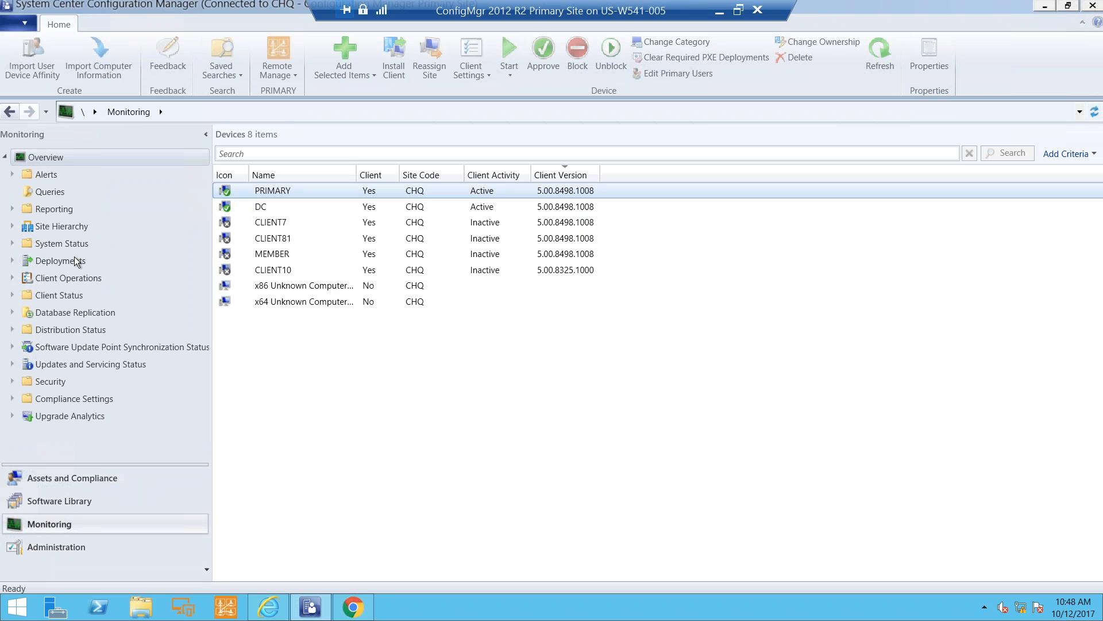
left_click(75, 261)
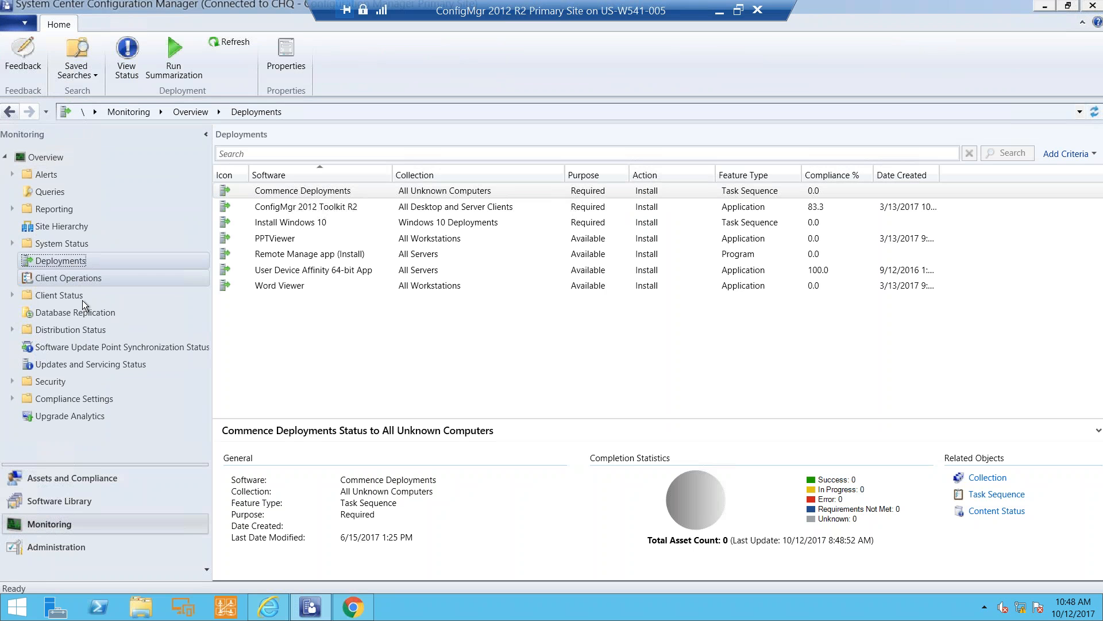
left_click(325, 221)
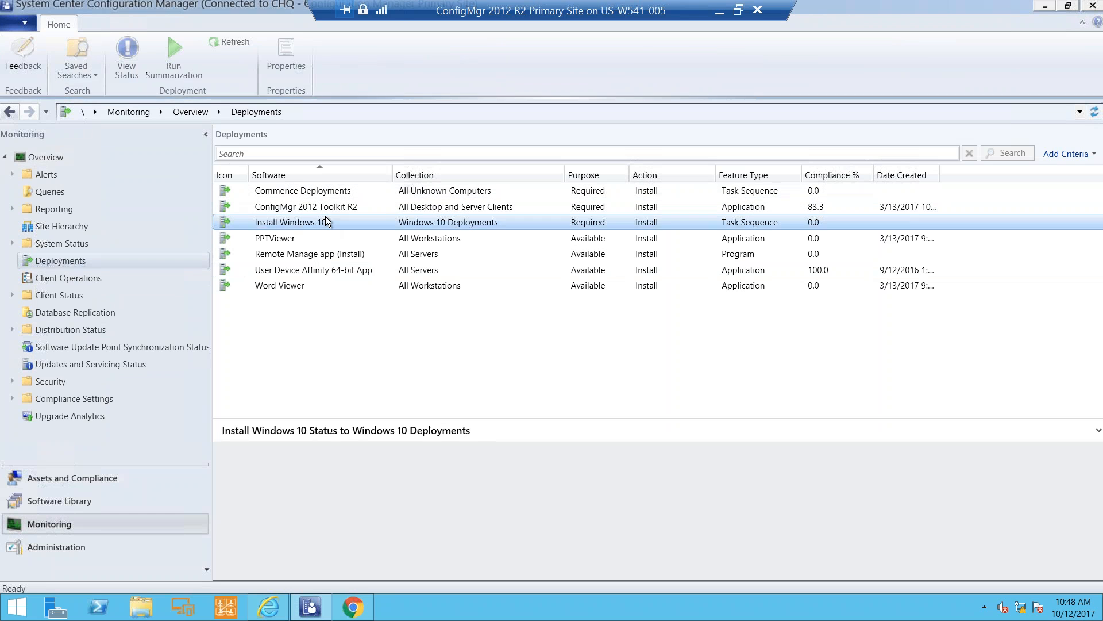
right_click(325, 219)
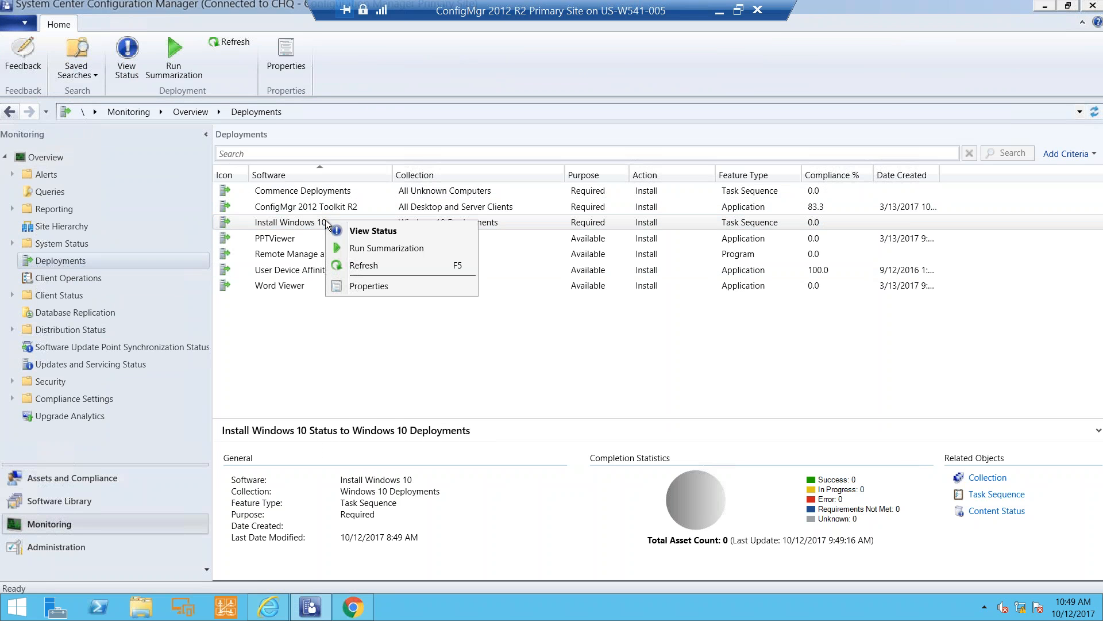
left_click(366, 250)
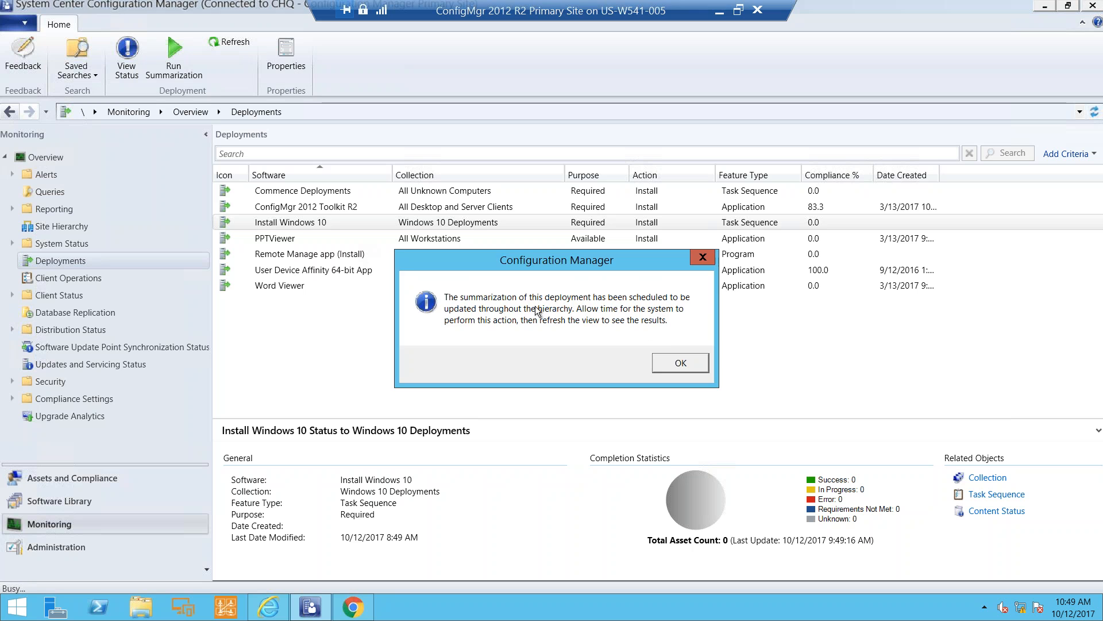
left_click(678, 362)
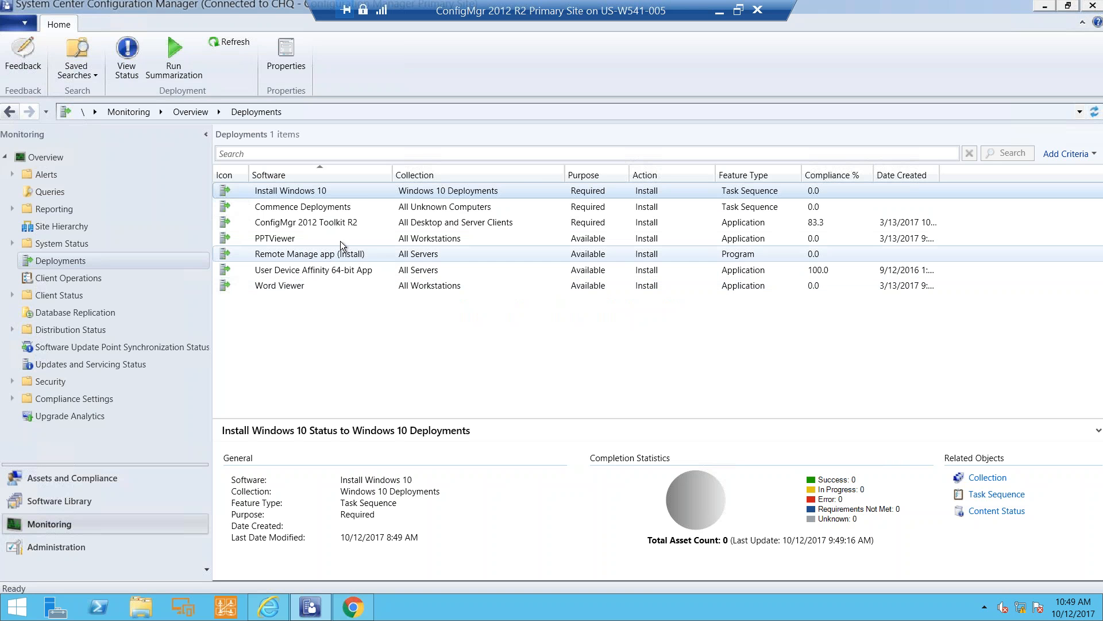
Refresh the monitored deployments and view the status of the Install Windows 10 deployment
left_click(1094, 111)
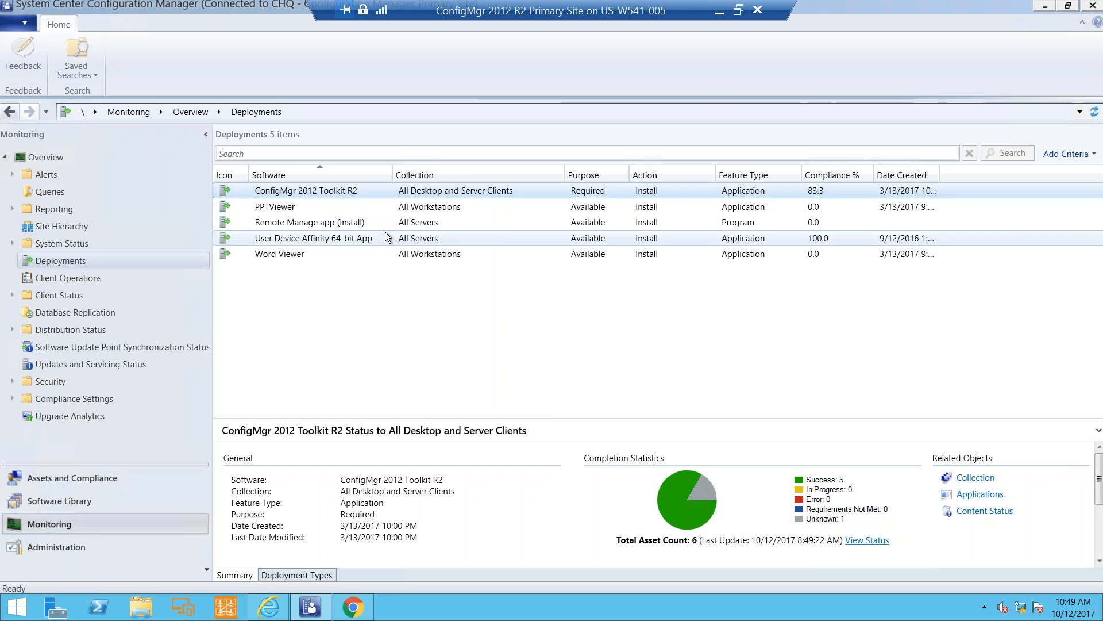
left_click(368, 223)
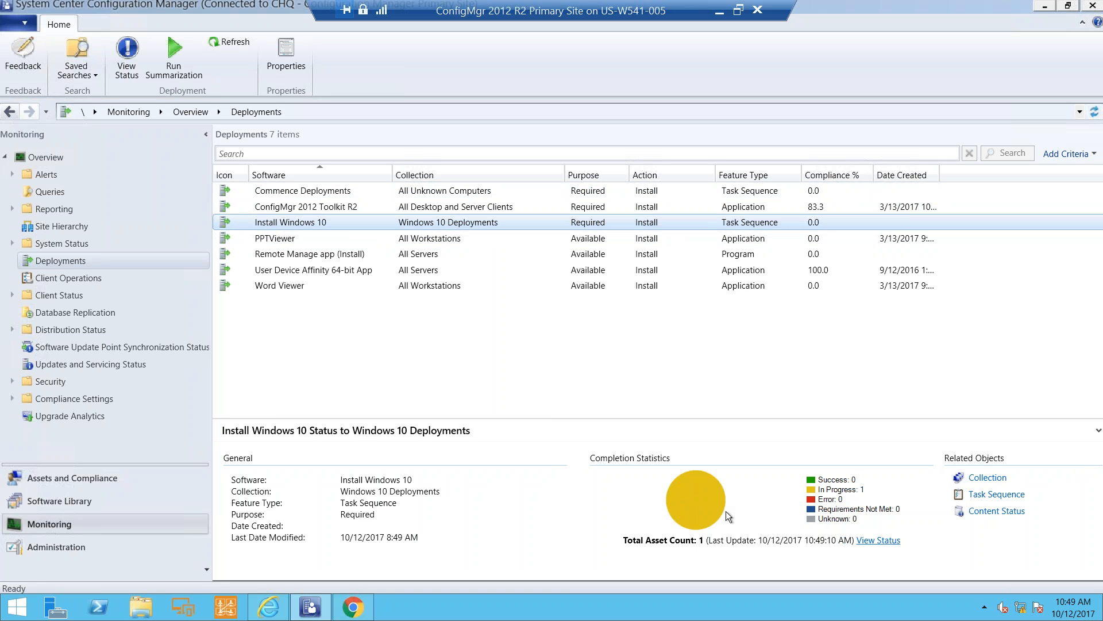
left_click(879, 543)
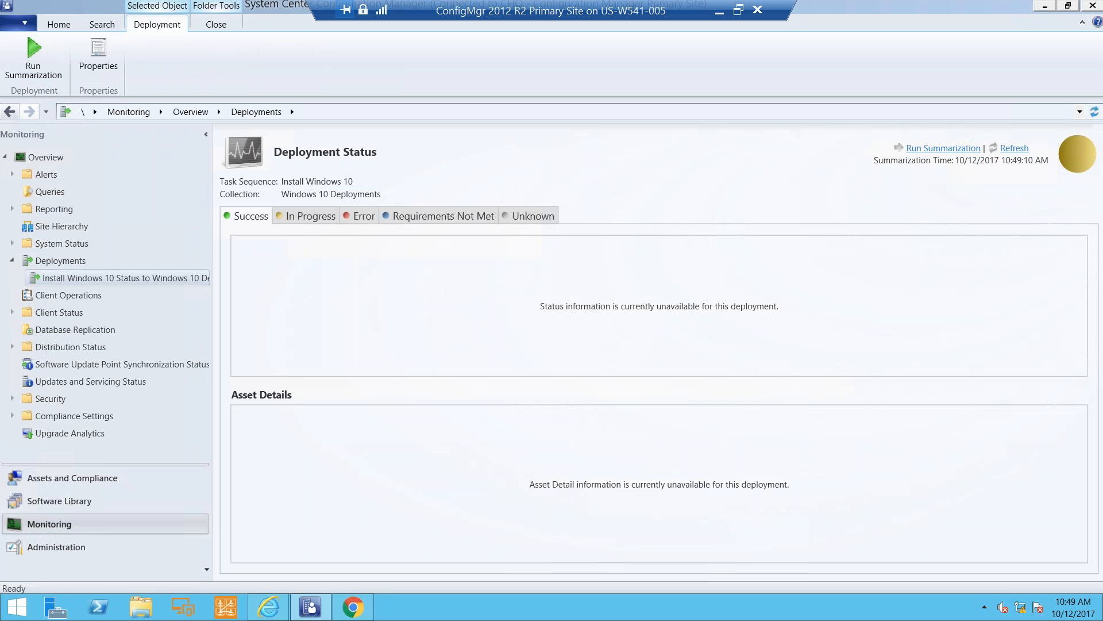
Examine the In Progress details and task sequence status messages of WKS001, then close the asset message
left_click(316, 222)
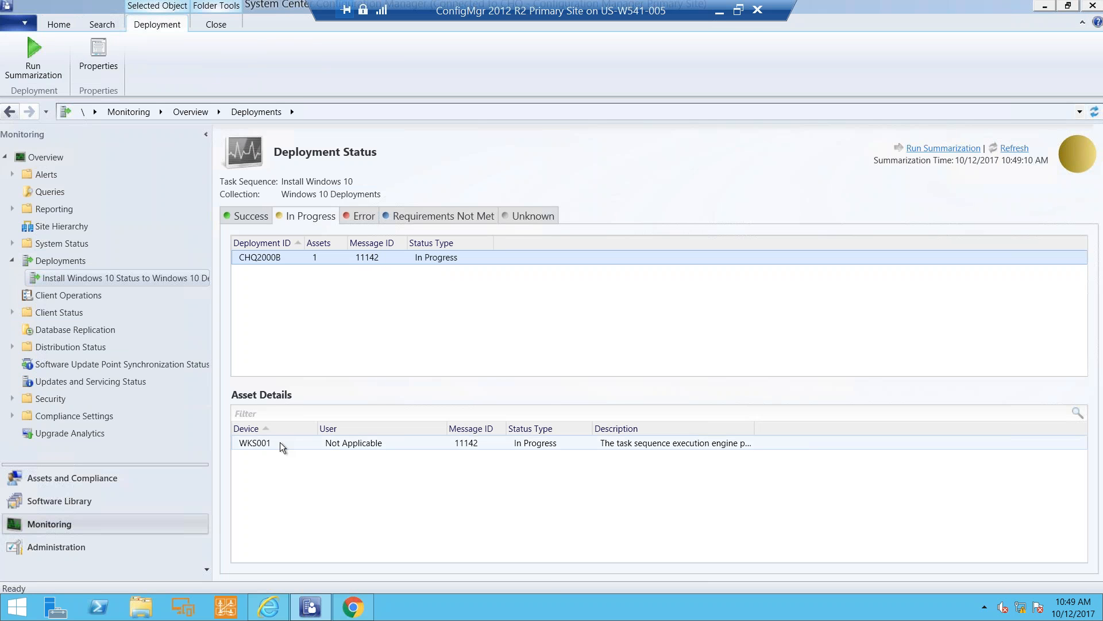
left_click(561, 447)
left_click(1063, 394)
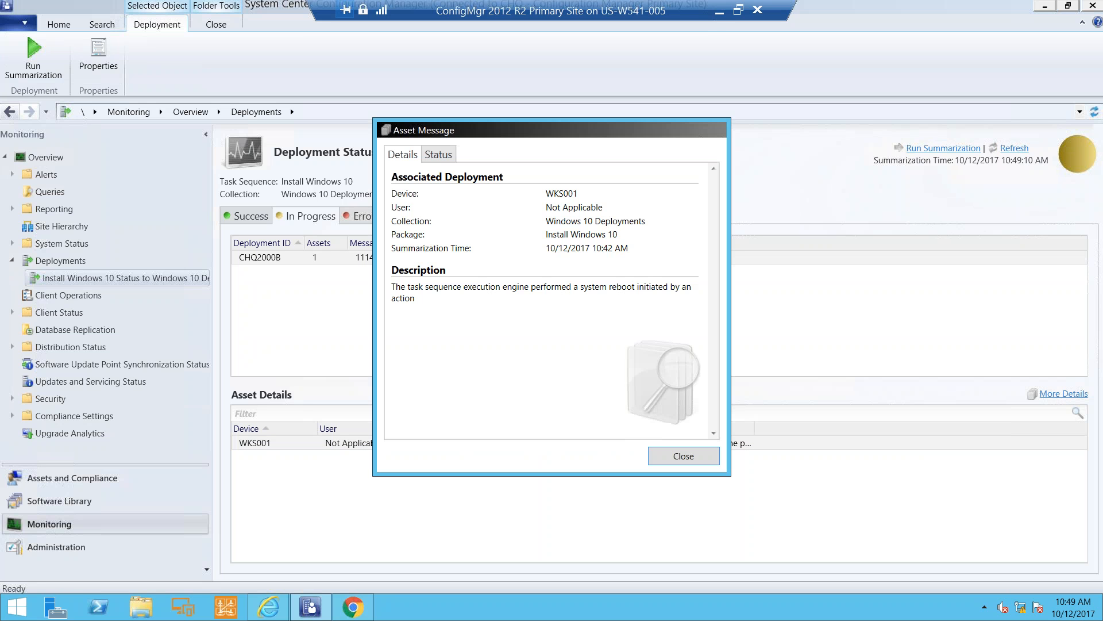
left_click(446, 155)
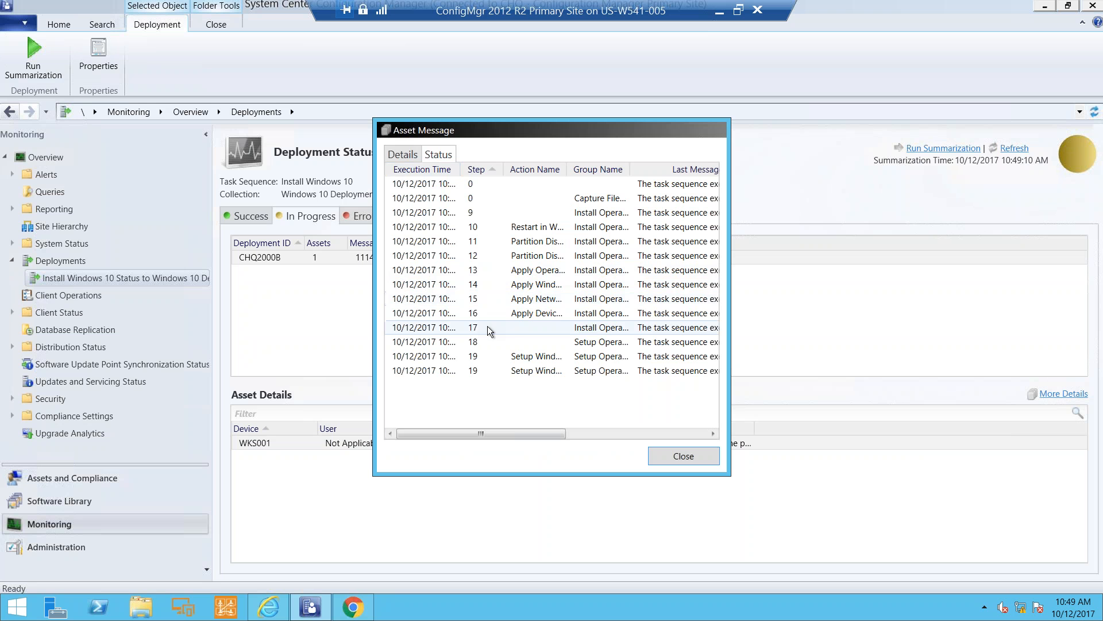
left_click_drag(510, 435, 439, 436)
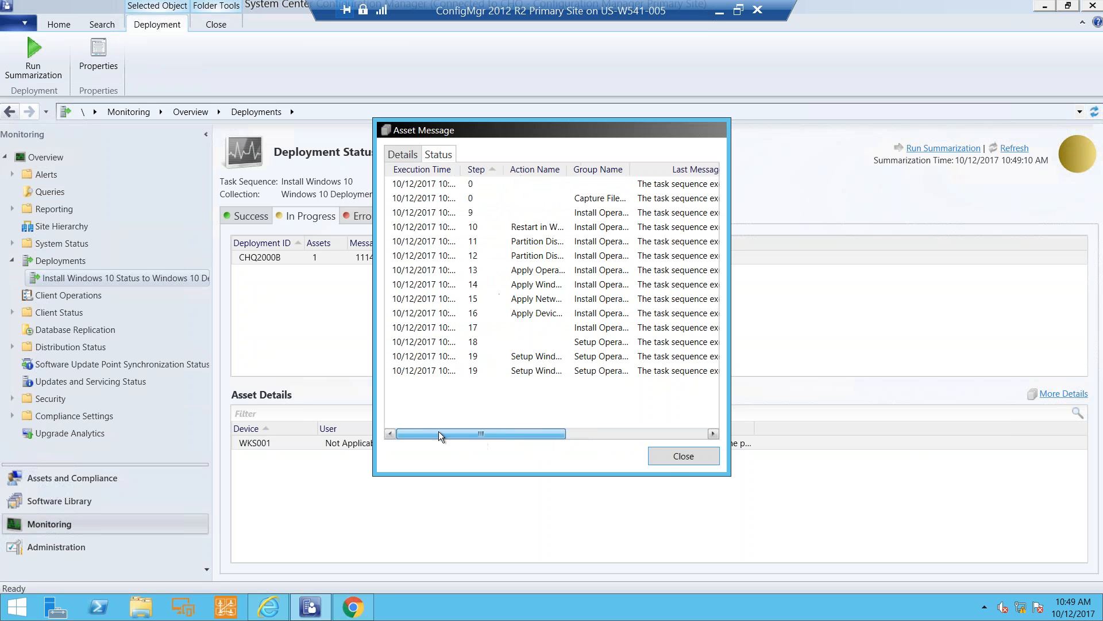
left_click(672, 461)
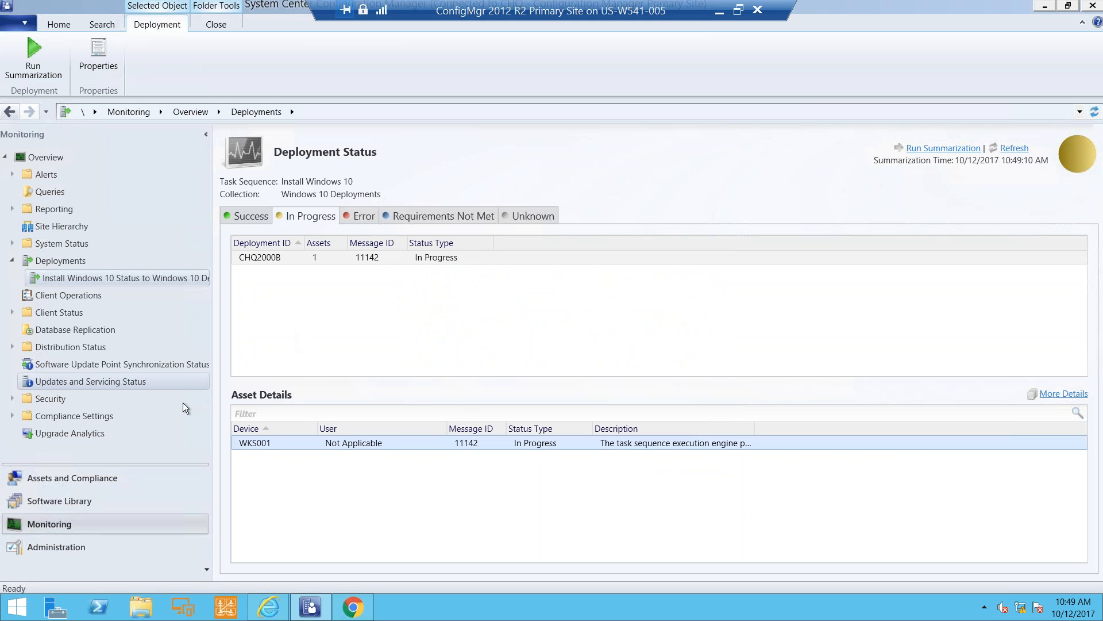
Review WKS001 among the devices and as a member of the Windows 10 Deployments collection
left_click(127, 477)
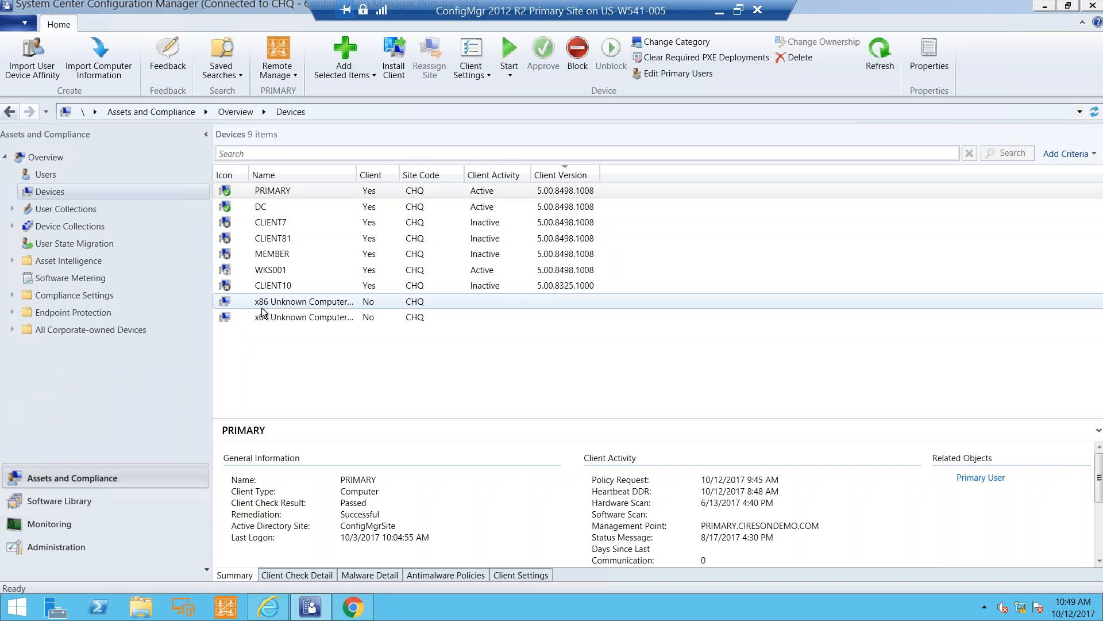
left_click(271, 270)
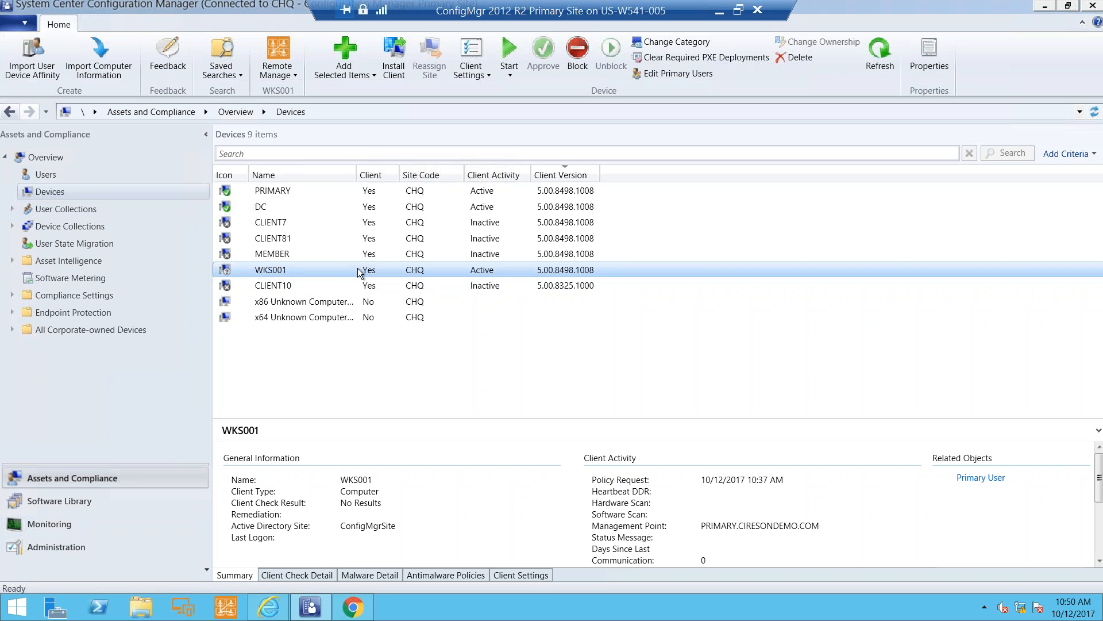
left_click(70, 226)
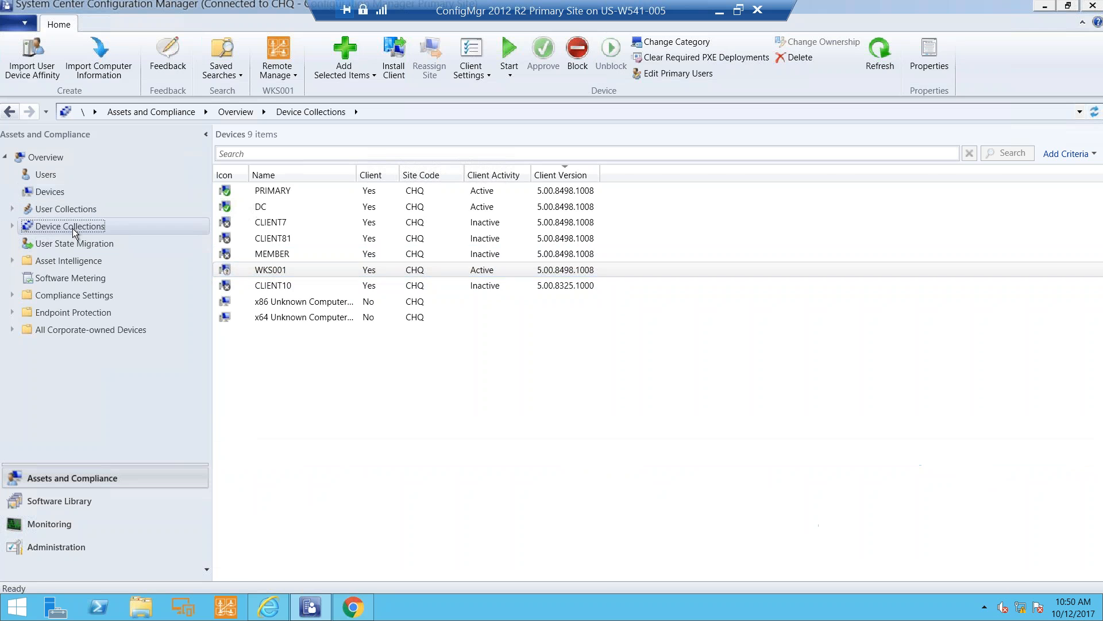
left_click(273, 321)
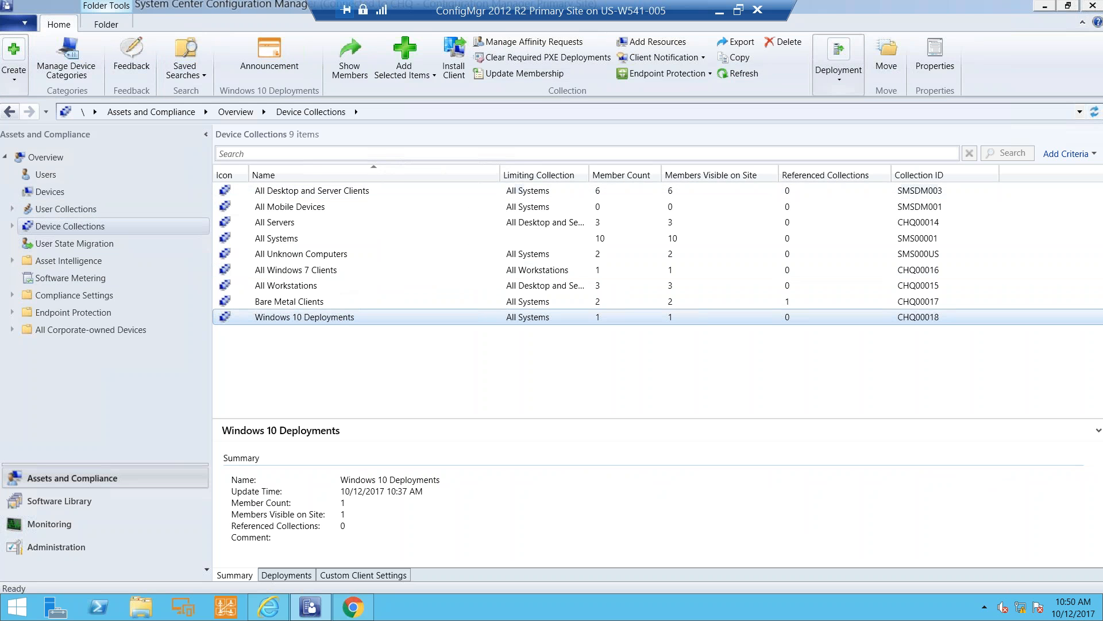
left_click(350, 60)
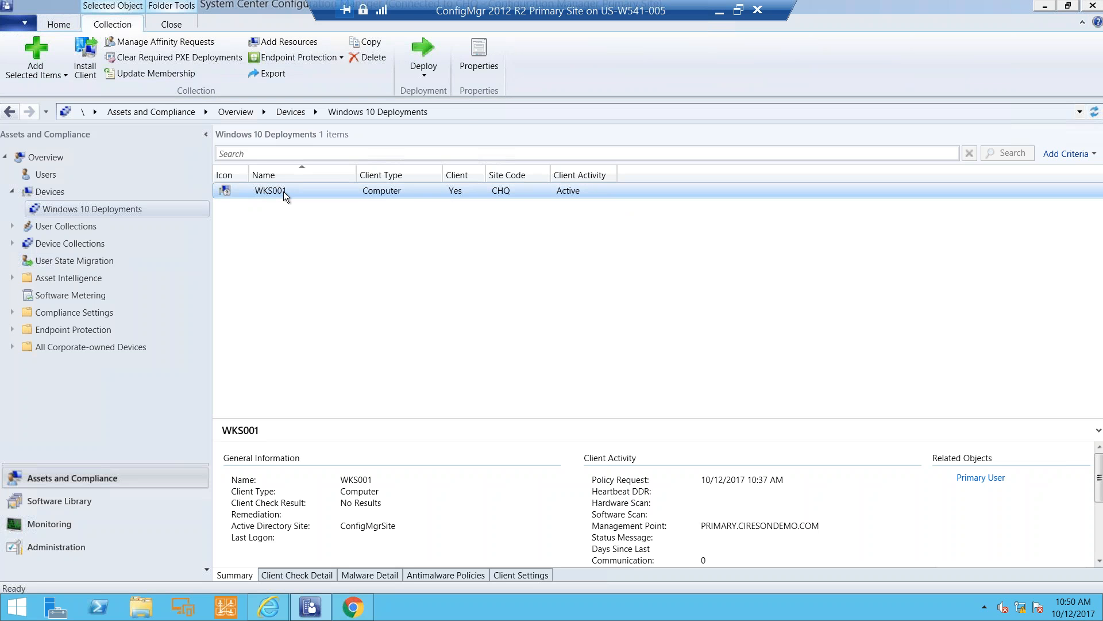
left_click(69, 191)
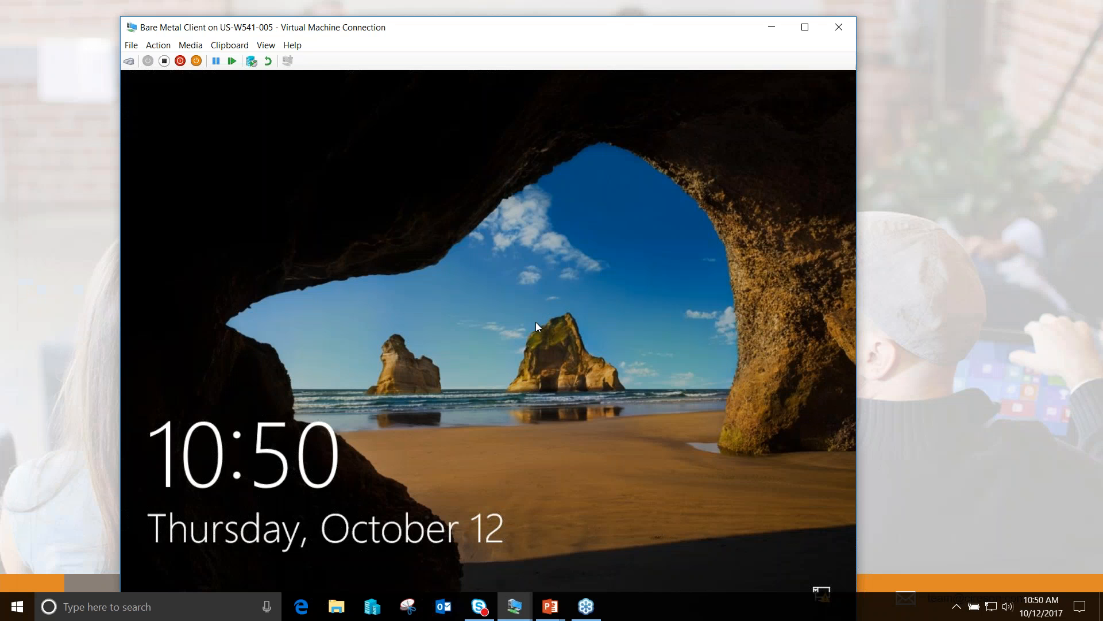
On the Bare Metal Client virtual machine, sign in to the CIRESONDEMO domain with the user name and account password
left_click(536, 324)
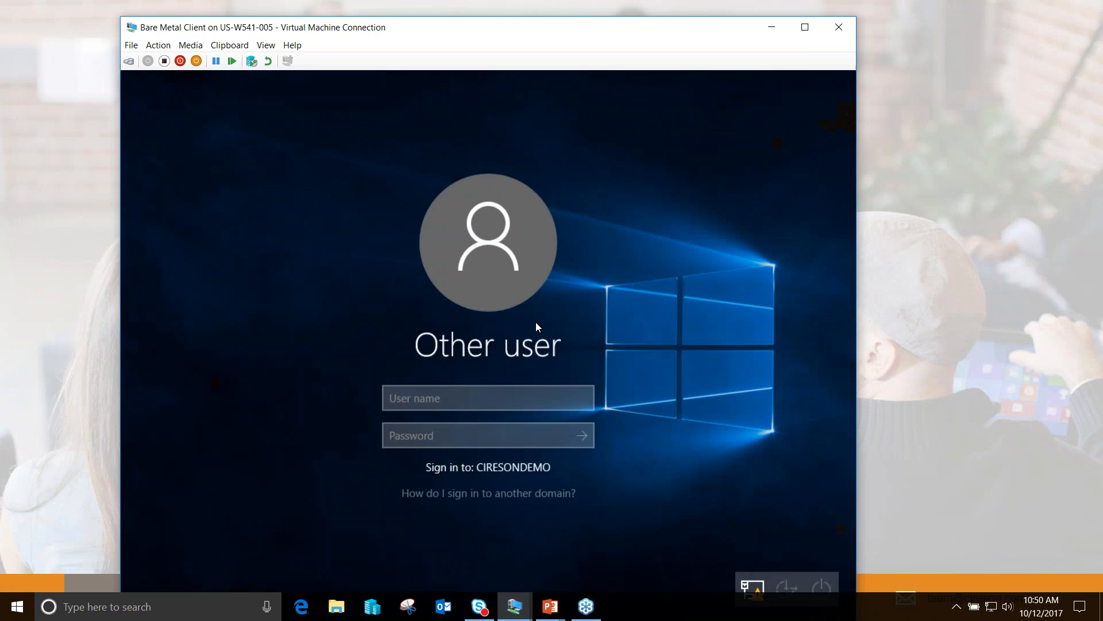
type("wally")
key("Tab")
type("•••••••••")
key("Return")
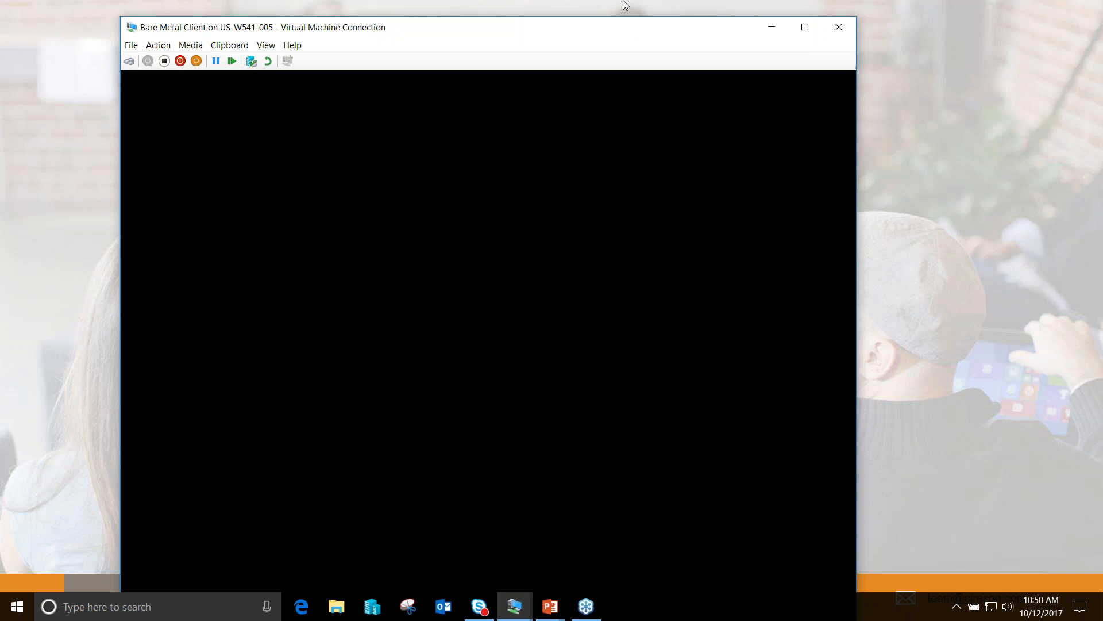
Switch back to the ConfigMgr 2012 R2 Primary Site virtual machine and display it in full screen mode
left_click(754, 23)
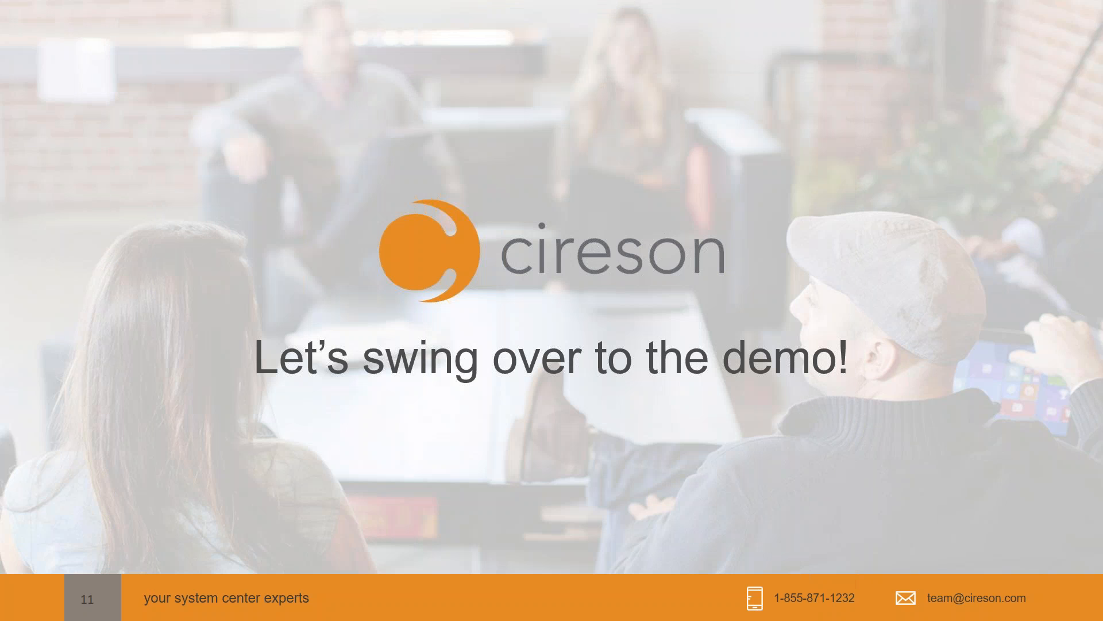
key("alt+Tab")
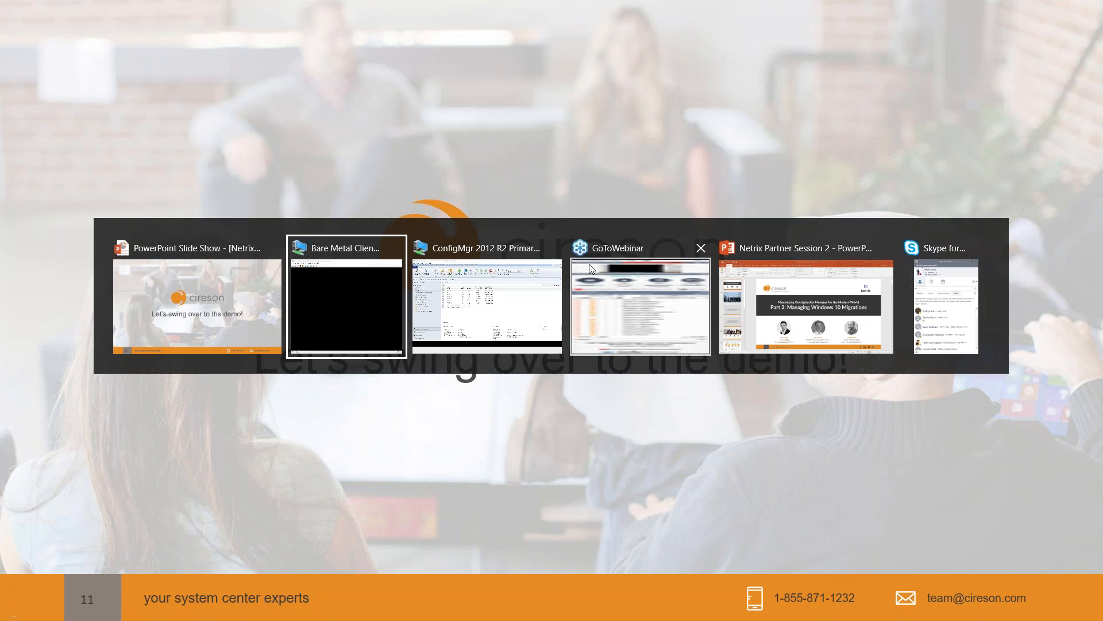
key("alt+Tab")
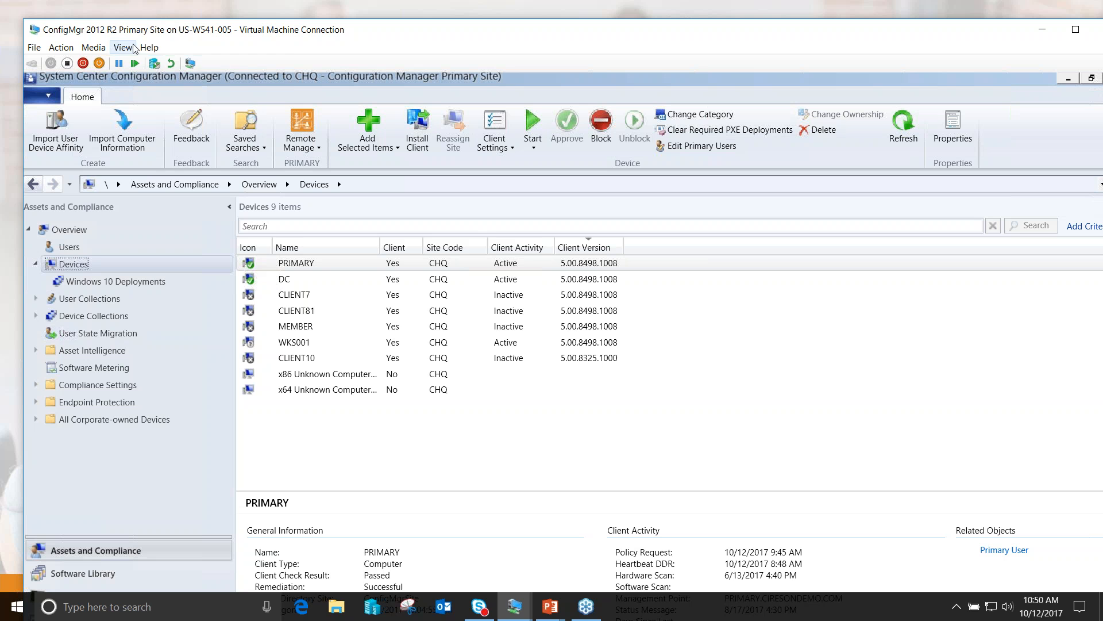
left_click(134, 48)
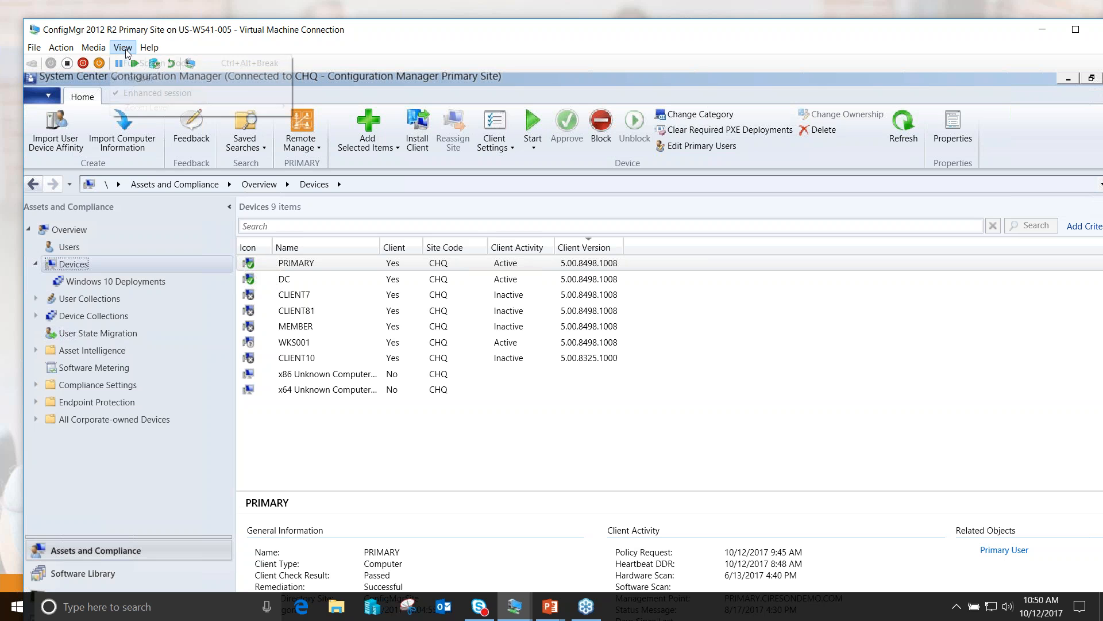
left_click(155, 63)
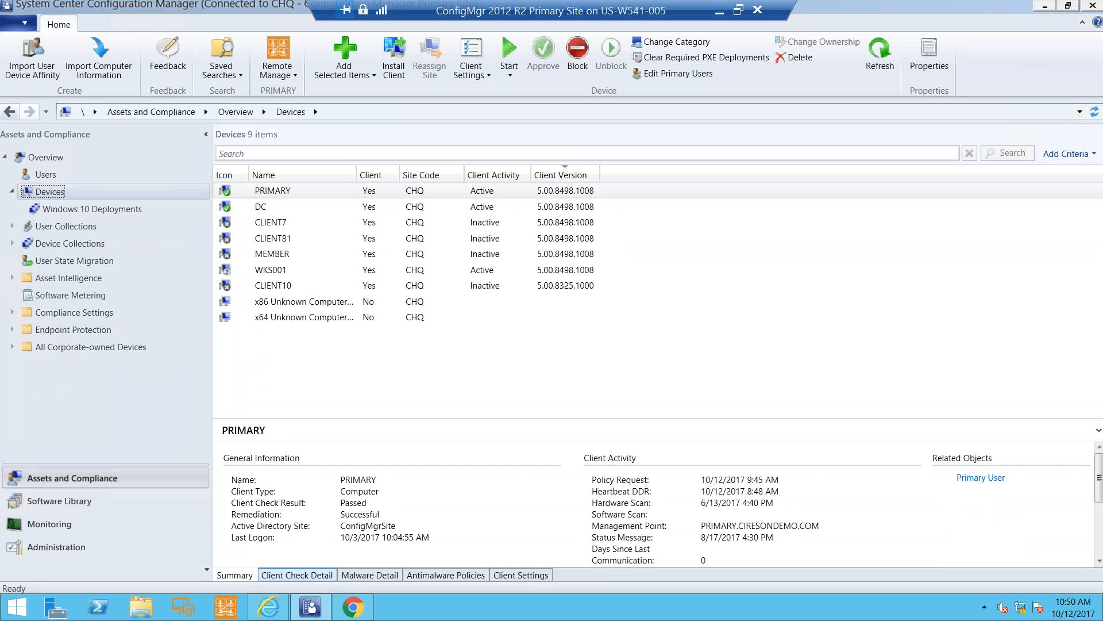
In the portal in Internet Explorer, refresh the deployments list and open the In Progress computers for Install Windows 10
left_click(270, 606)
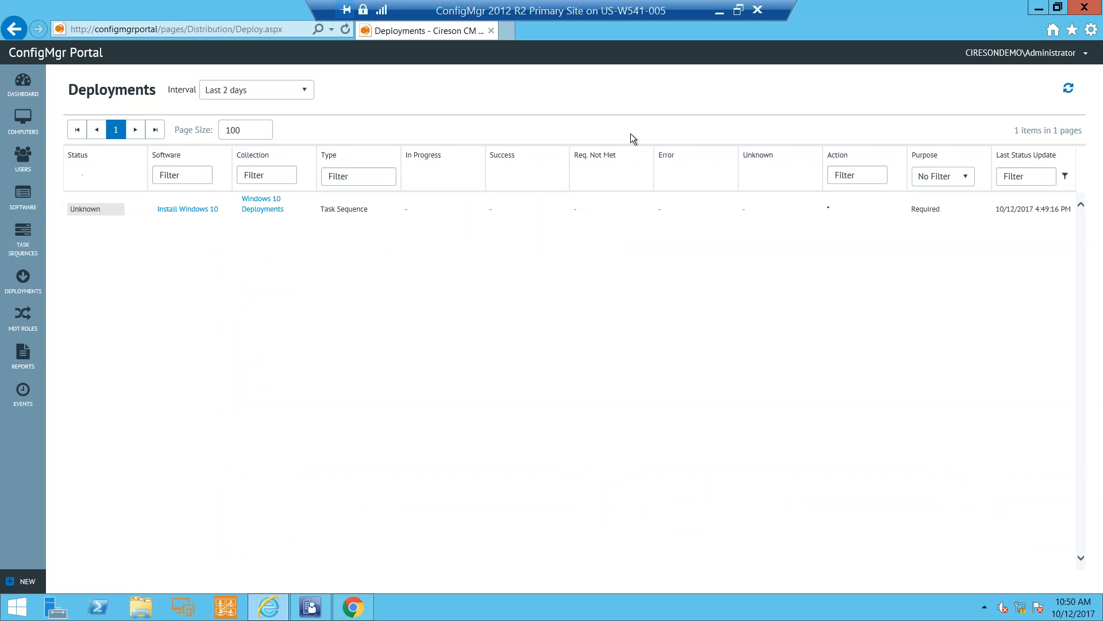
left_click(1067, 90)
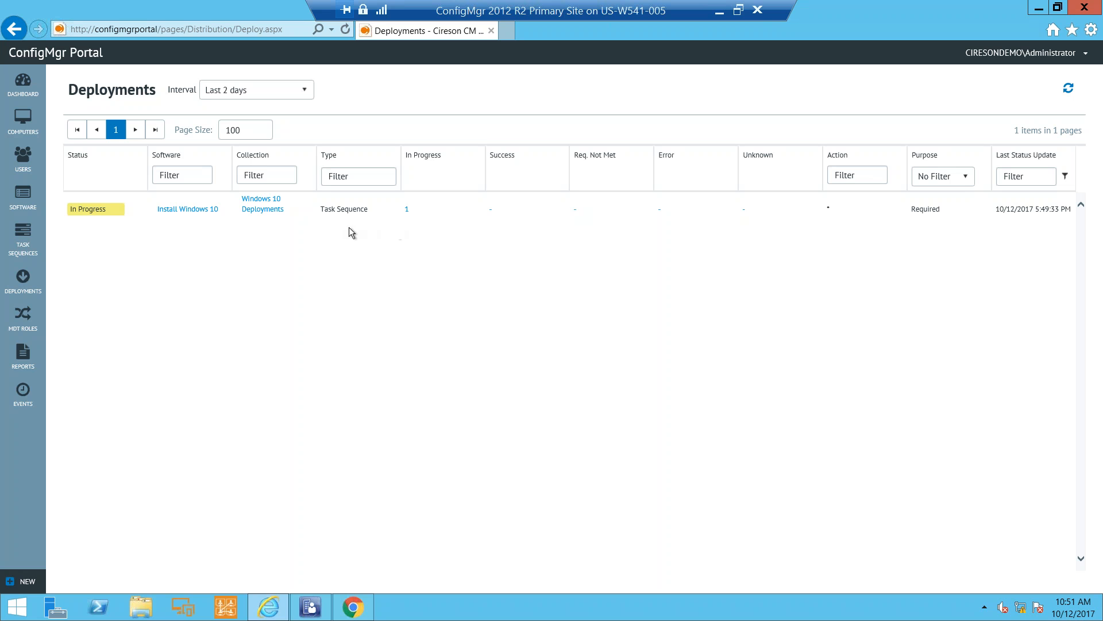
left_click(88, 212)
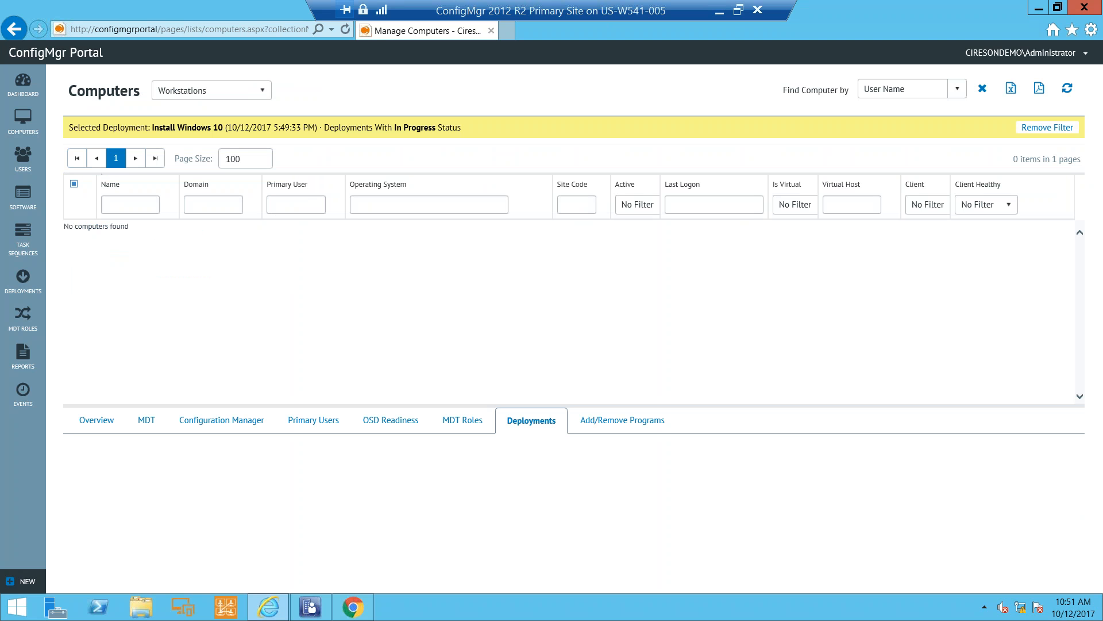
Open the portal's Configuration Manager Dashboard and examine the Clients by OS chart
left_click(23, 85)
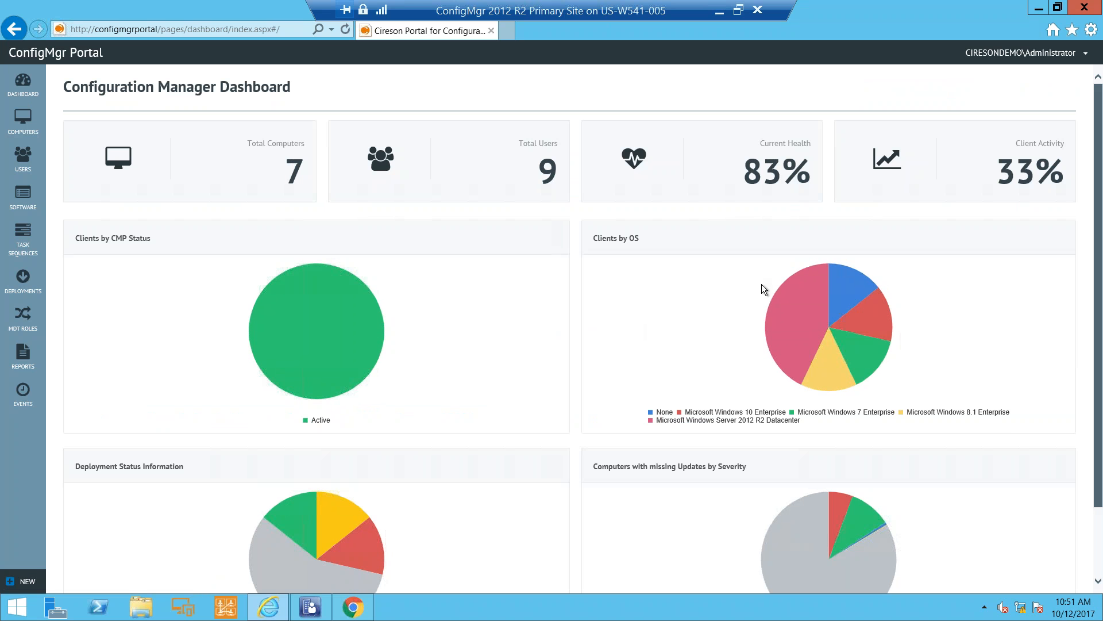
mouse_move(851, 290)
Switch to the Configuration Manager console and open the Upgrade to Windows 10 task sequence for editing
left_click(310, 605)
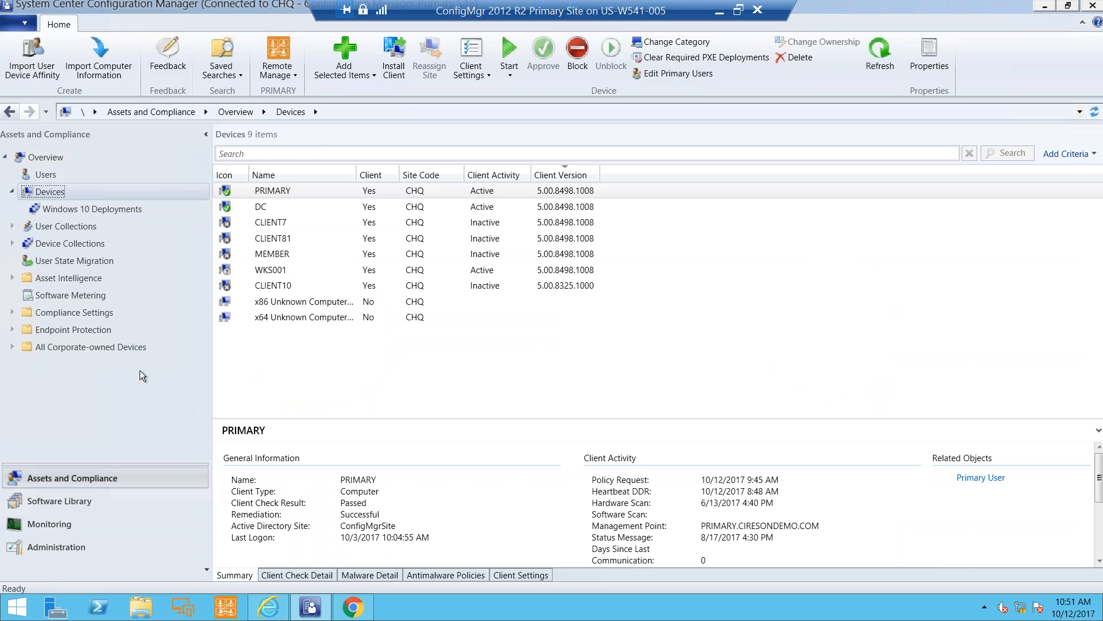
left_click(88, 501)
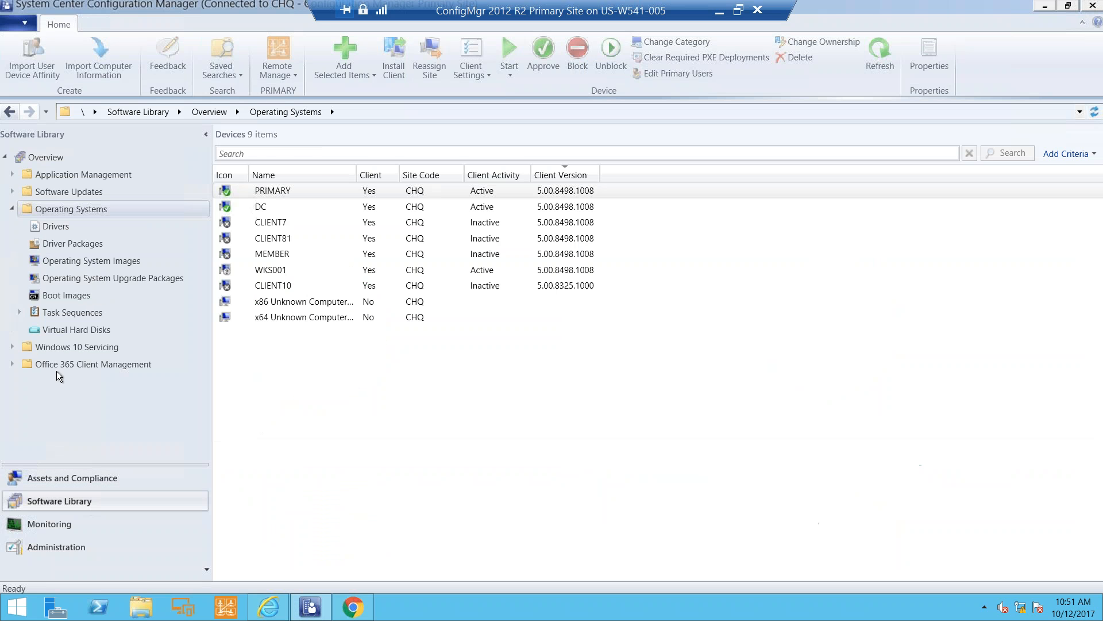
left_click(63, 312)
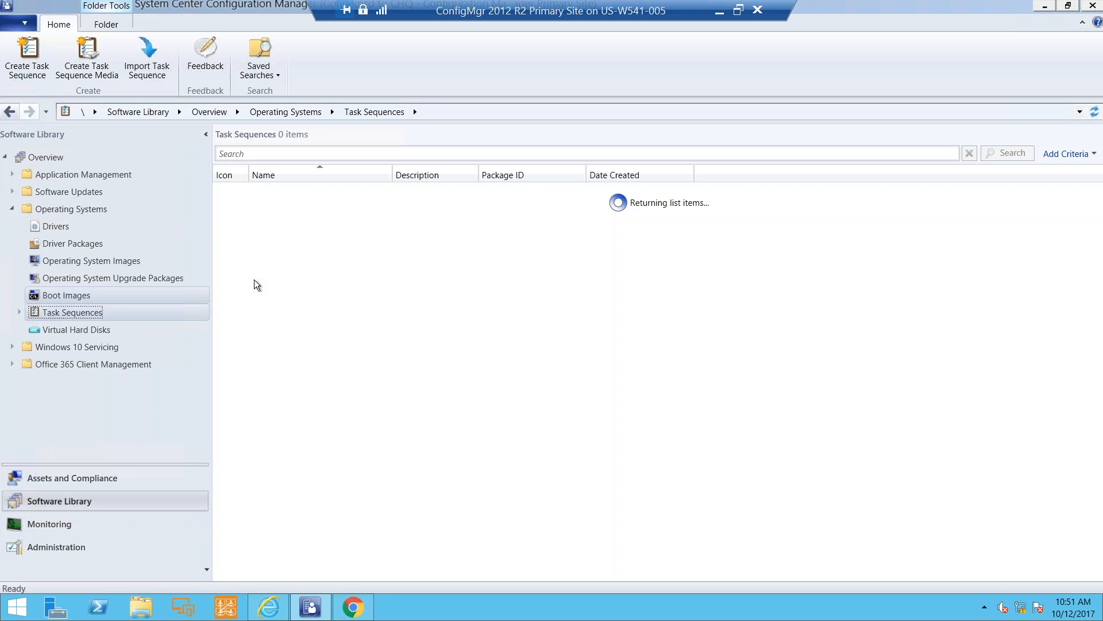
left_click(293, 224)
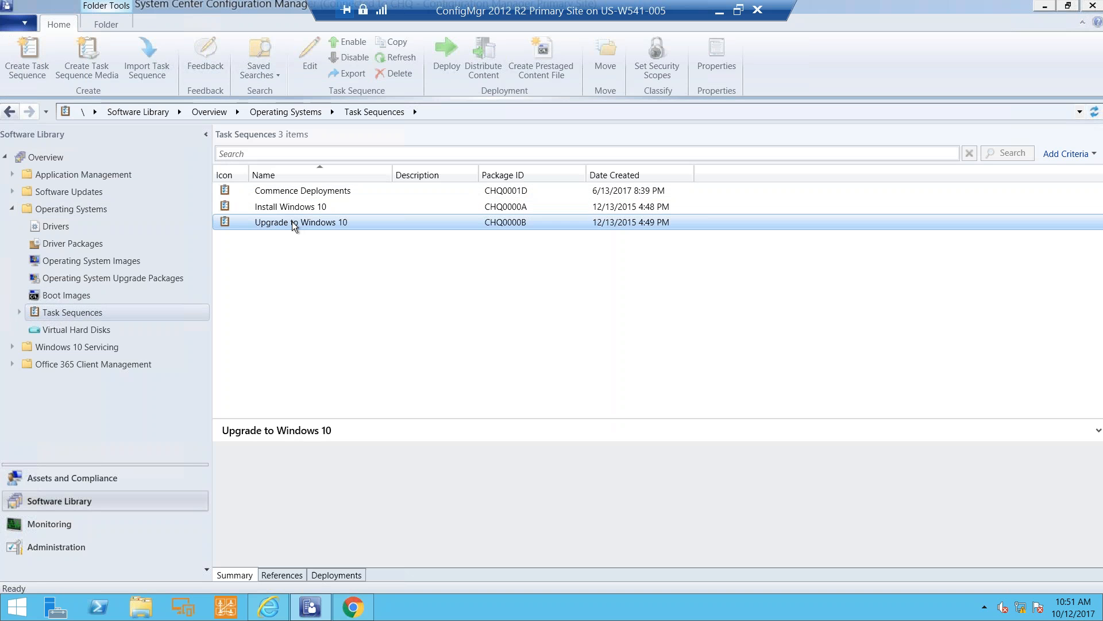
right_click(293, 224)
left_click(322, 233)
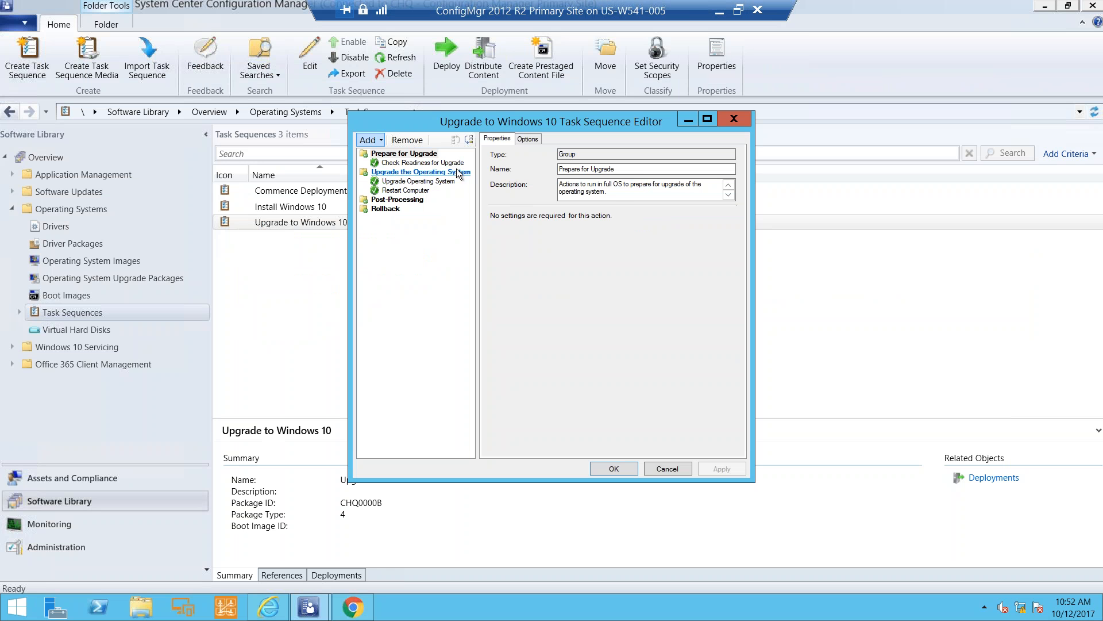
Examine the Check Readiness for Upgrade and Upgrade Operating System settings, and close the task sequence editor without saving
left_click(402, 241)
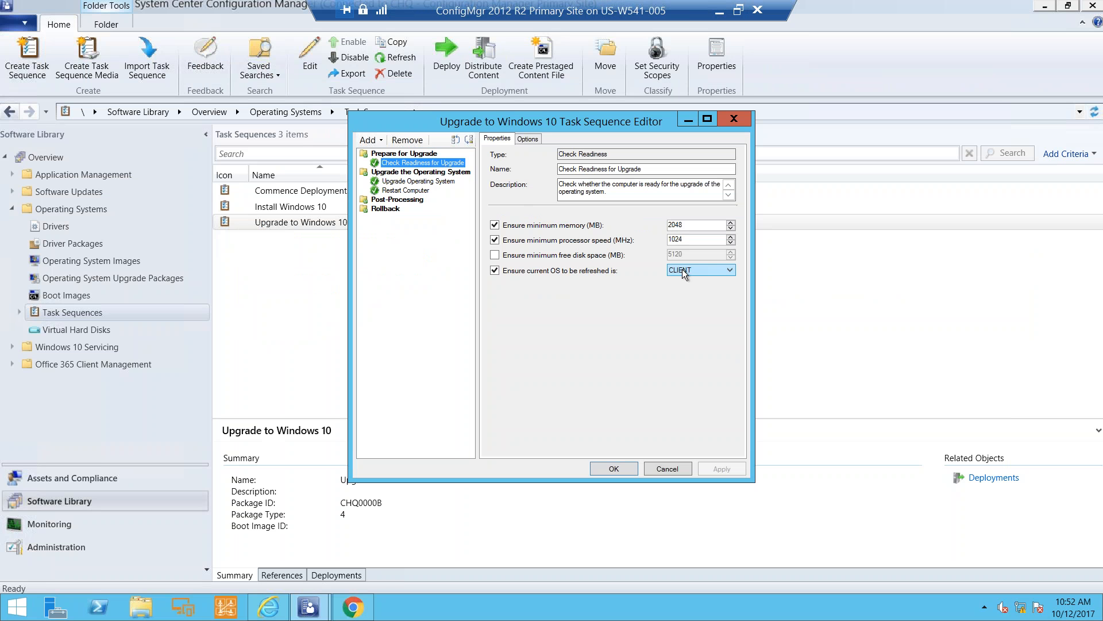
left_click(417, 182)
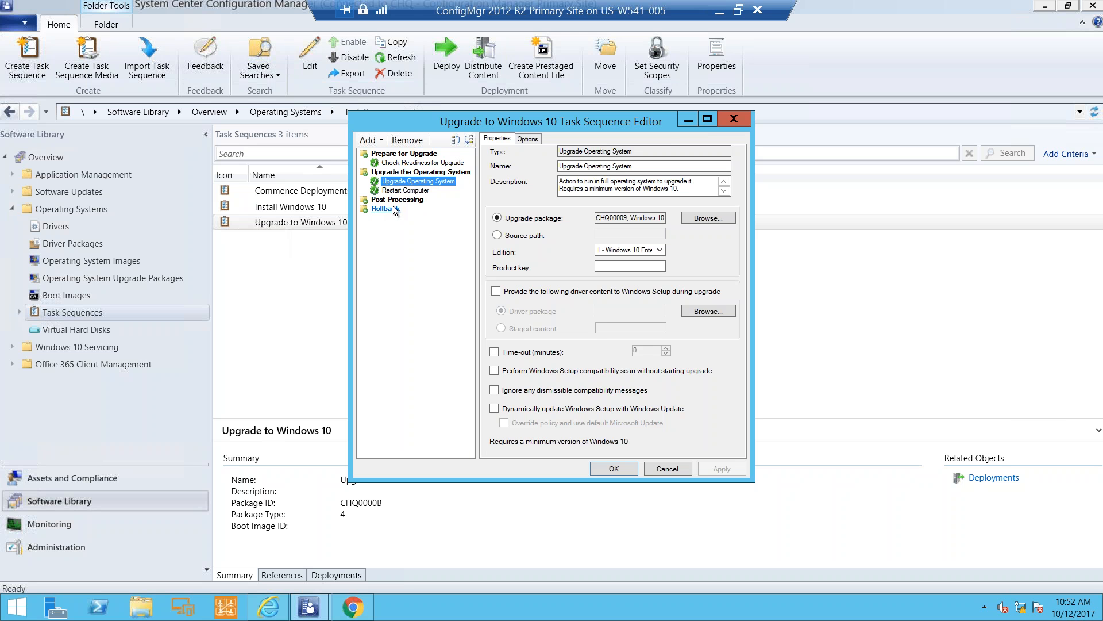
left_click(674, 469)
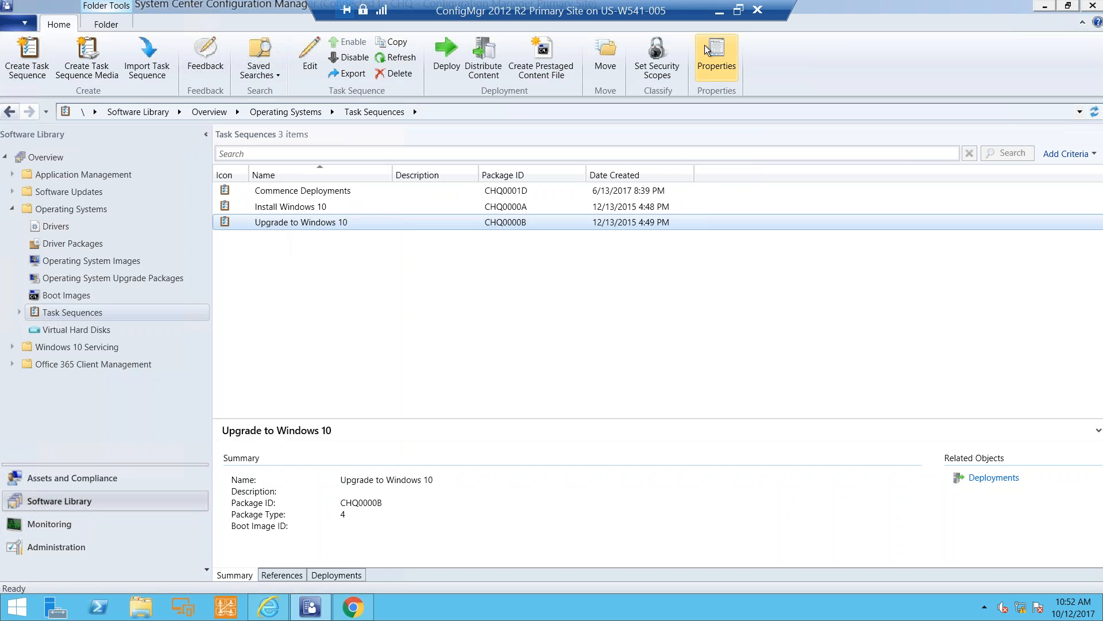
Leave the virtual machine for the presentation slide and return to the ConfigMgr 2012 R2 Primary Site in full screen mode
left_click(718, 11)
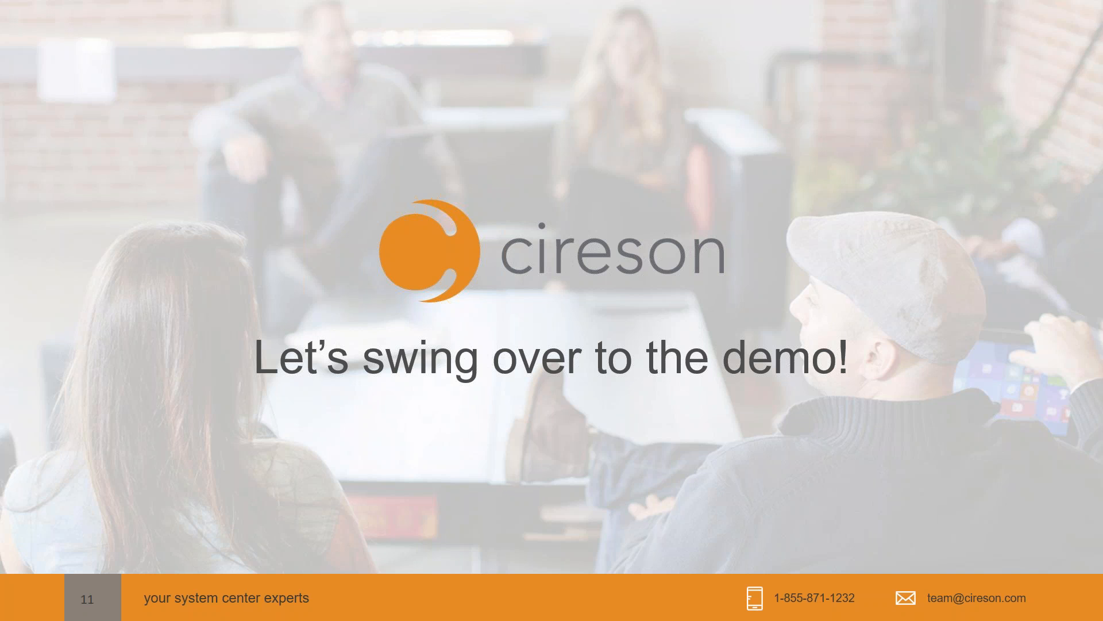
key("alt+Tab")
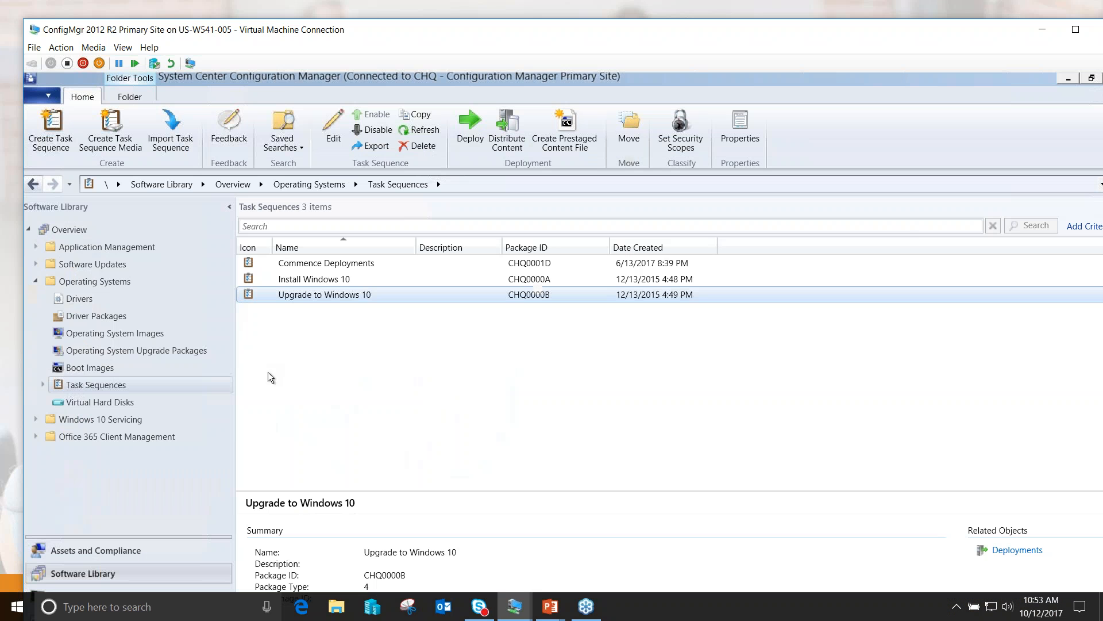
left_click(123, 48)
left_click(154, 63)
In the portal in Internet Explorer, examine the permissions of the Server Software MDT role without changing them, and minimize the virtual machine
left_click(266, 602)
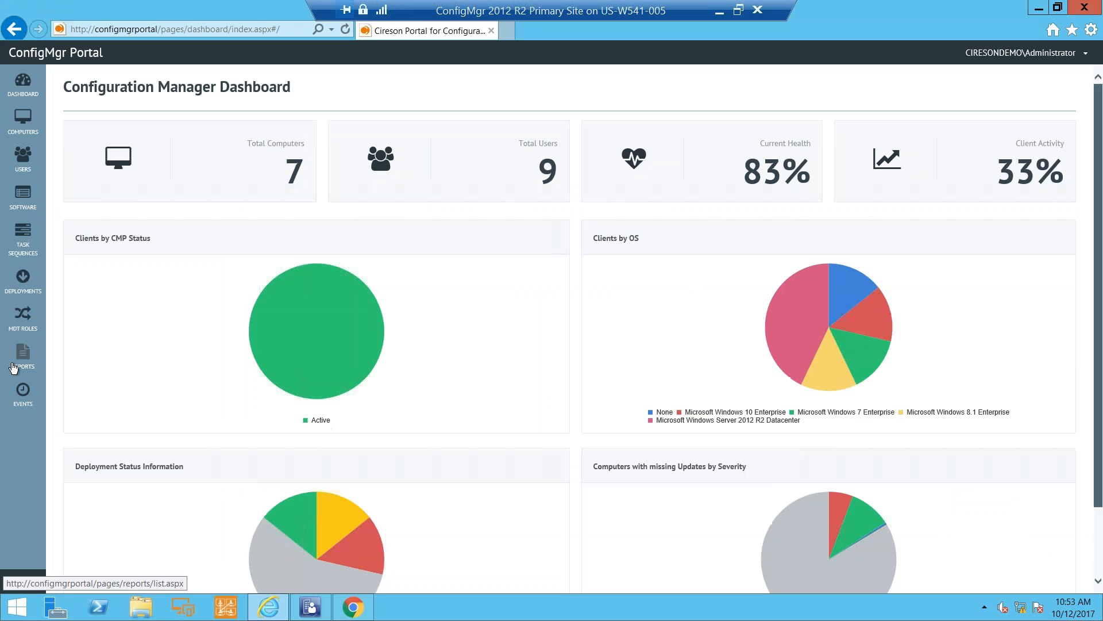
left_click(23, 316)
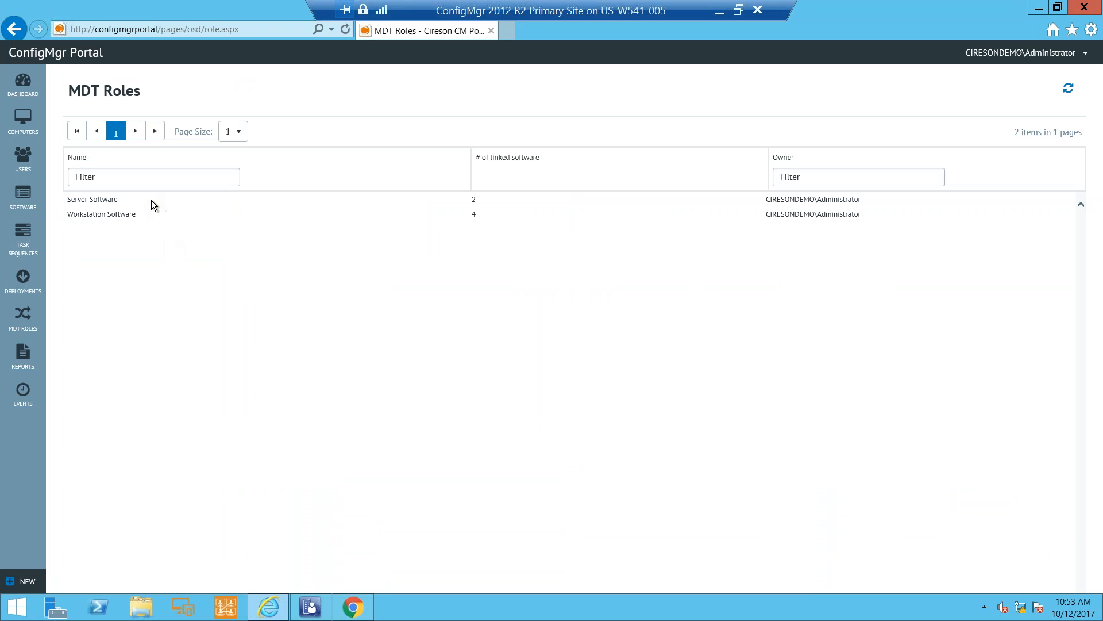
left_click(113, 199)
right_click(112, 198)
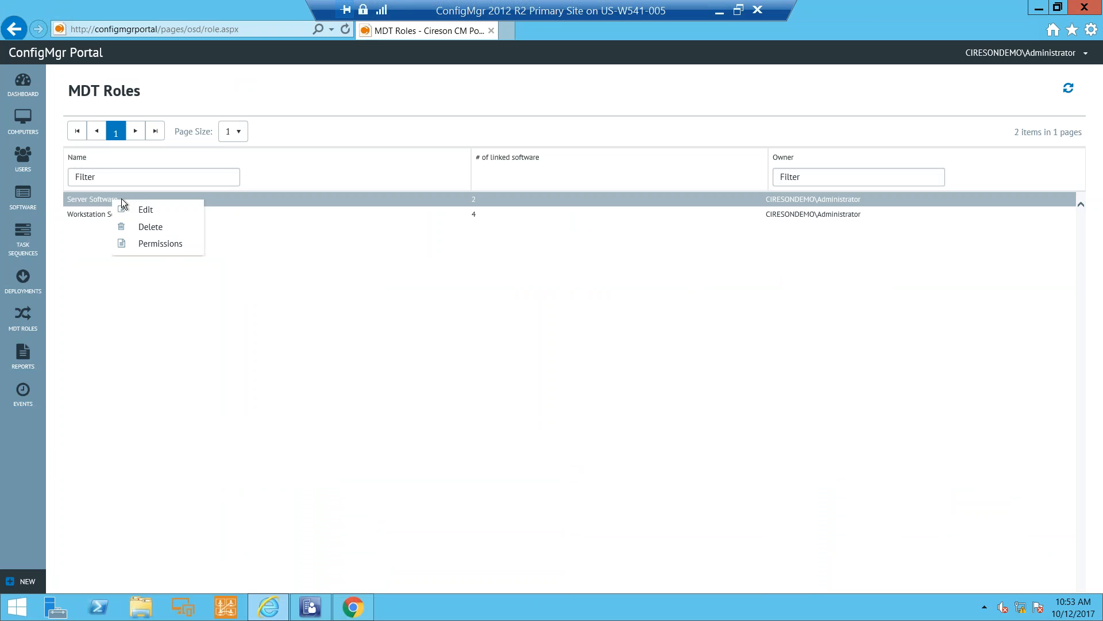
left_click(153, 245)
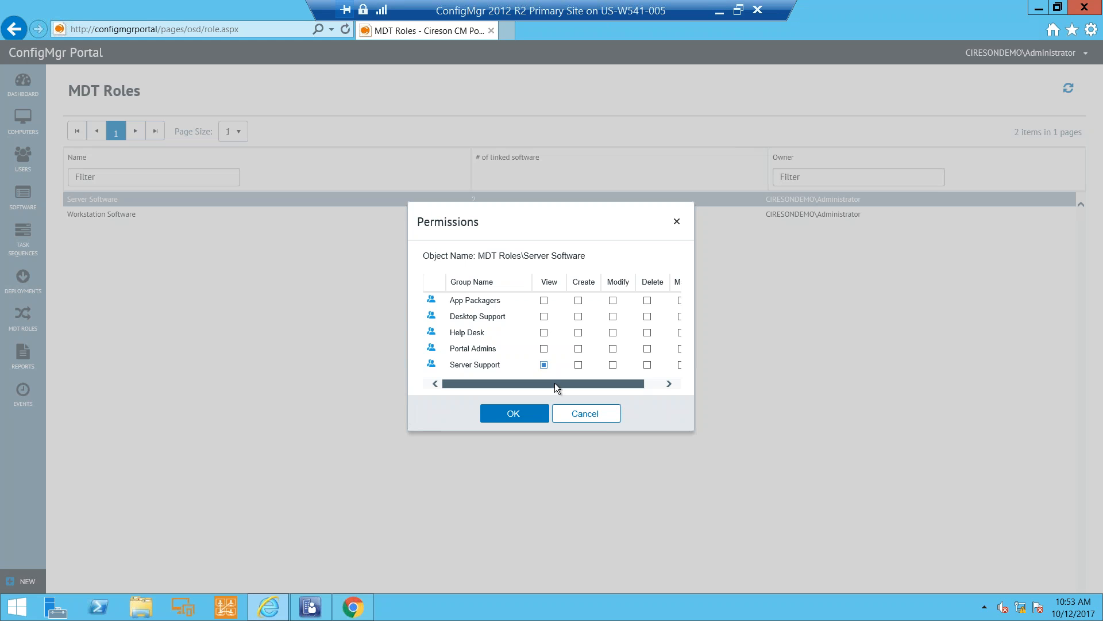
left_click(573, 411)
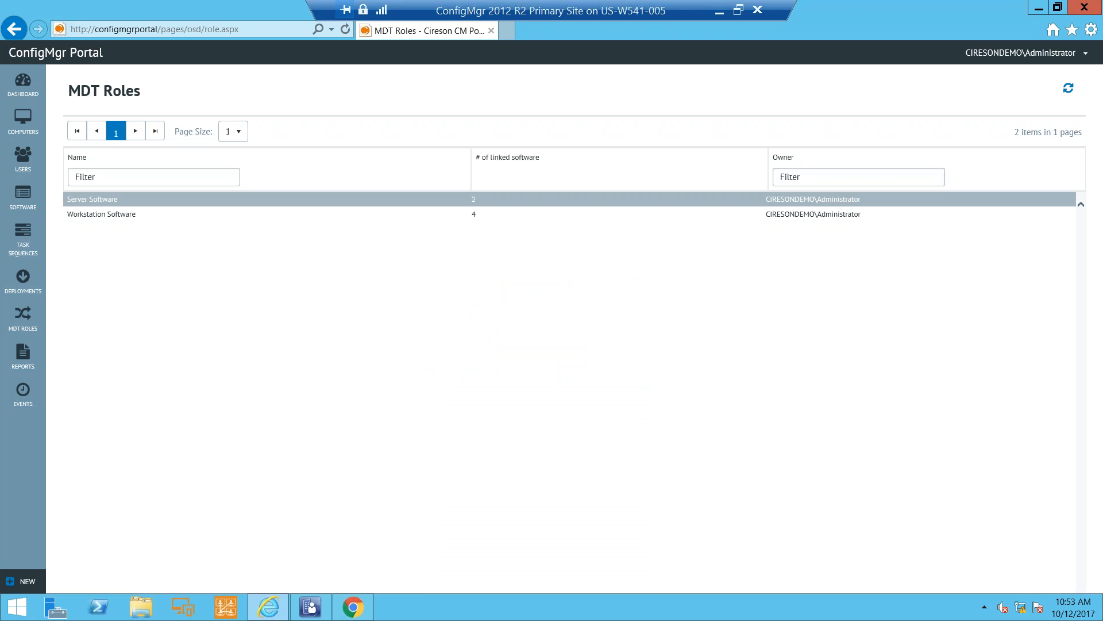
left_click(719, 16)
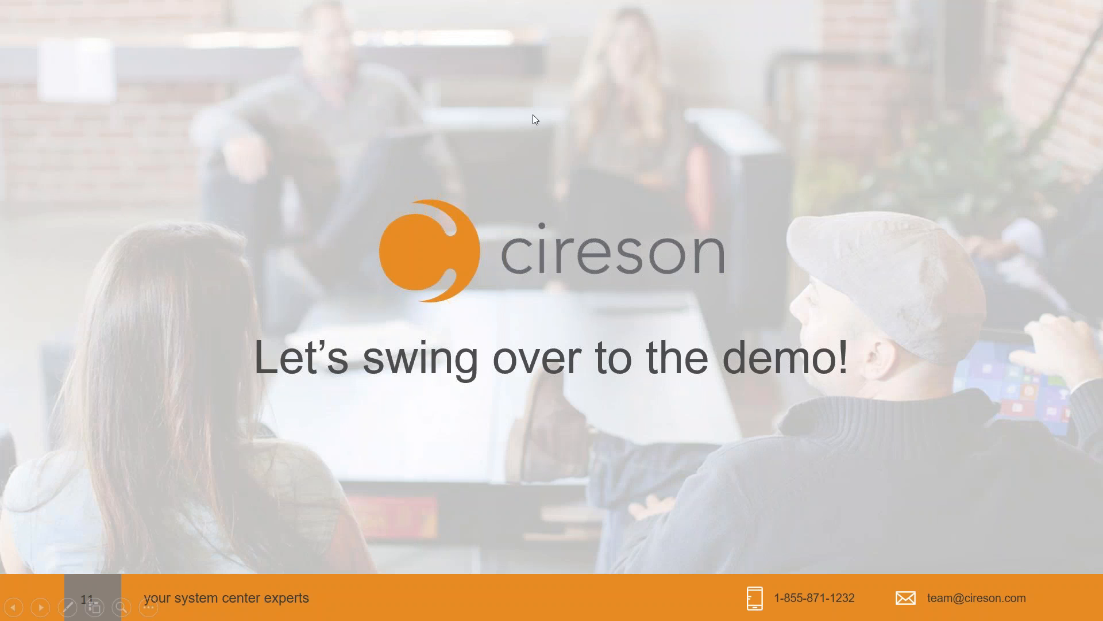
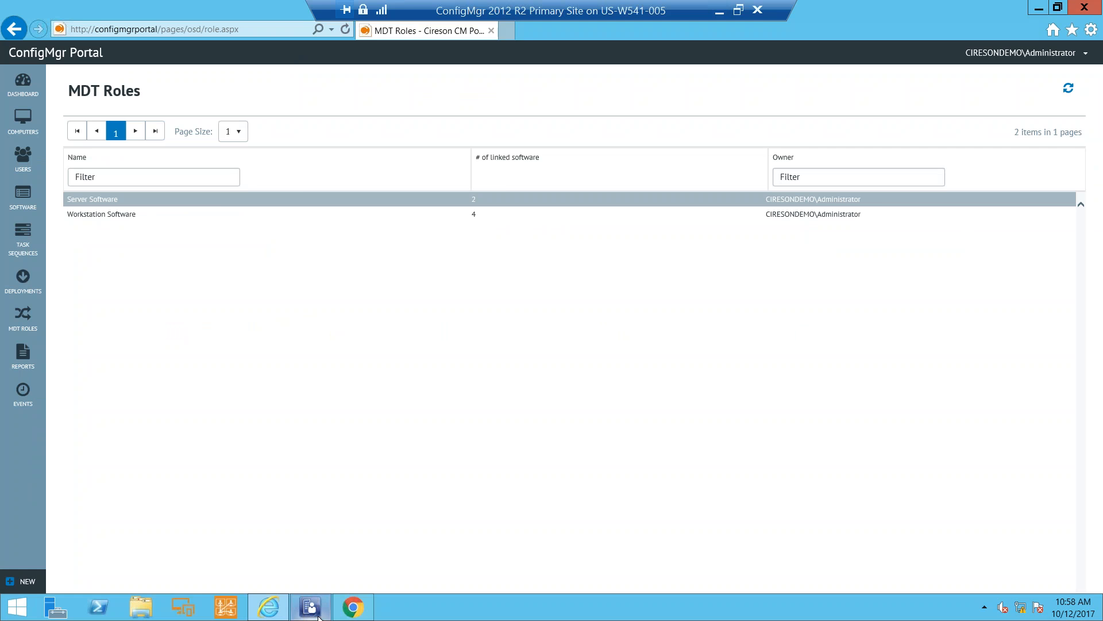
In the Configuration Manager console, view the properties of the All Windows 7 Clients device collection and close them without changes
left_click(311, 607)
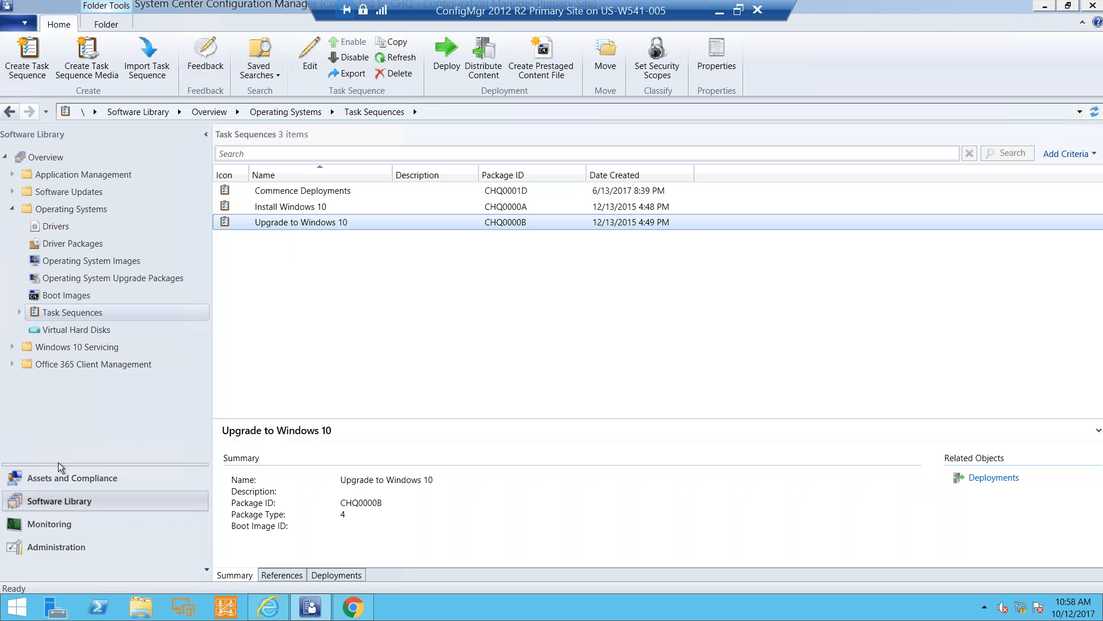
left_click(64, 477)
left_click(87, 243)
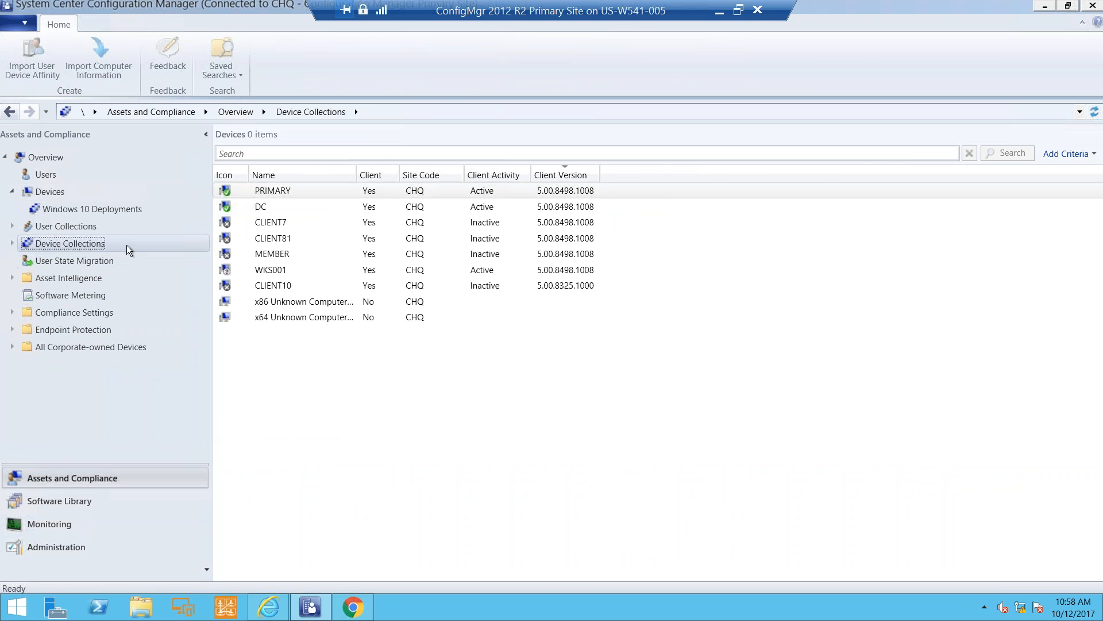
left_click(292, 270)
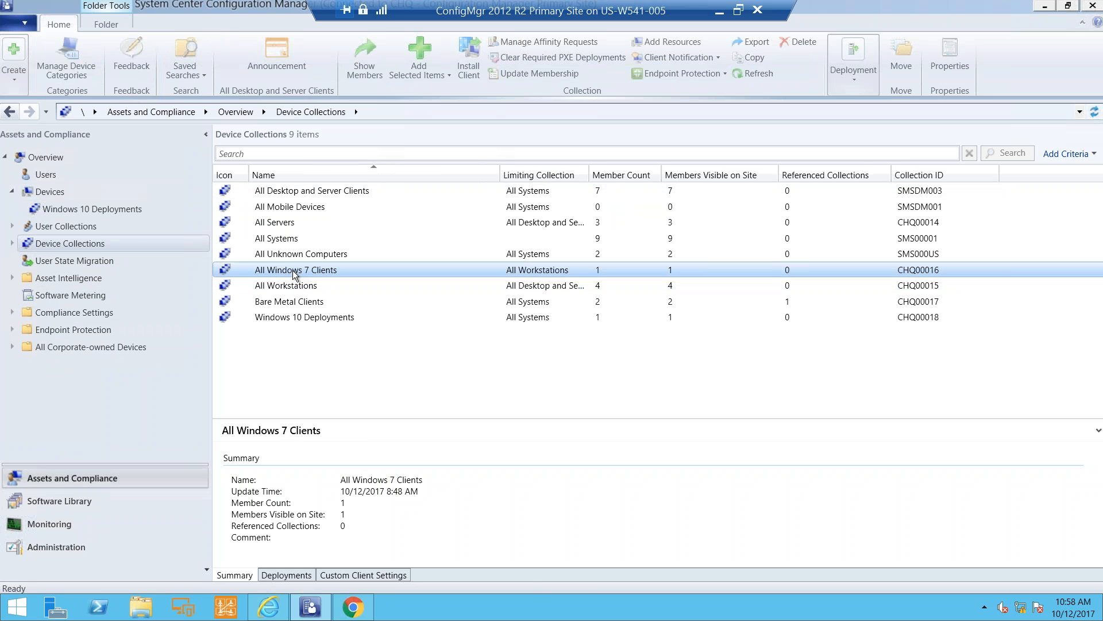
right_click(292, 270)
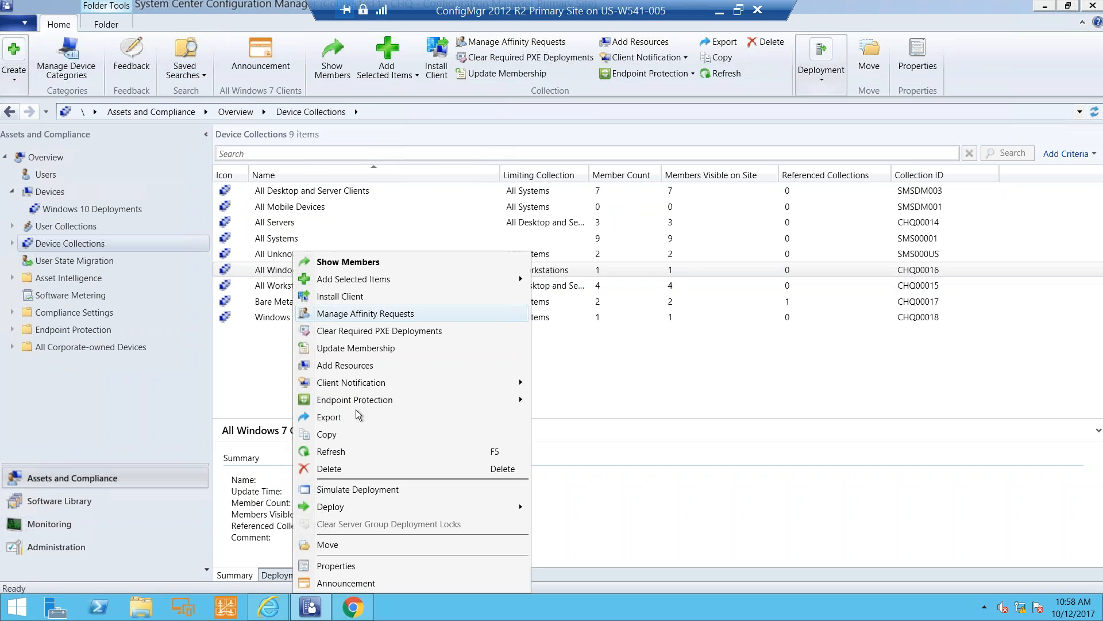
left_click(348, 566)
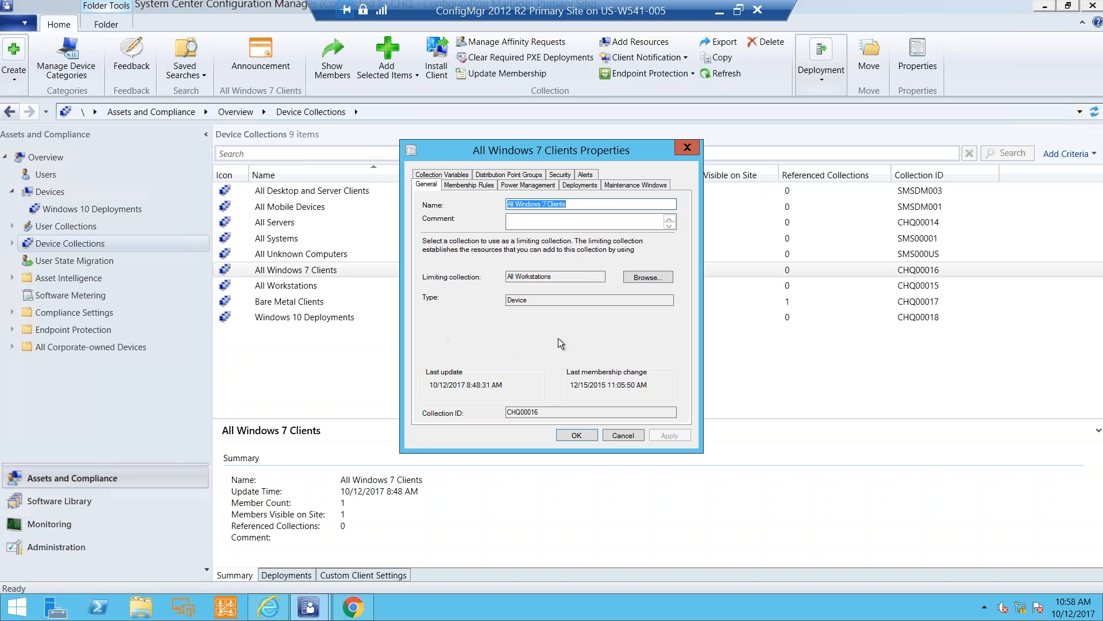
left_click(613, 432)
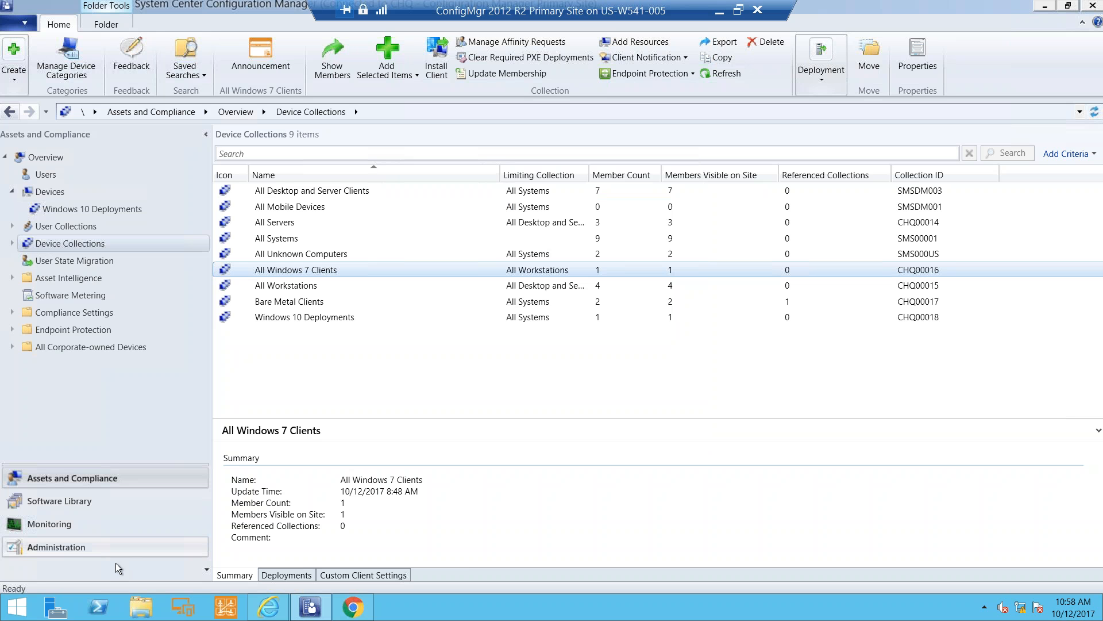
In the hierarchy settings for the sites, enable Consent to use Pre-Release features and save the change
left_click(74, 543)
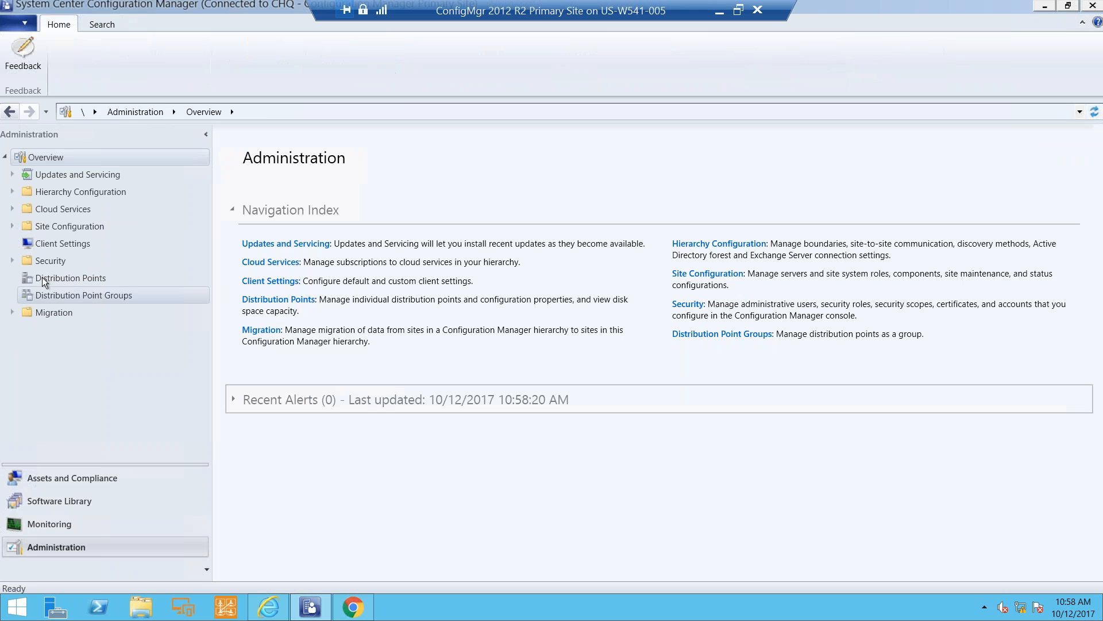
left_click(12, 226)
left_click(37, 246)
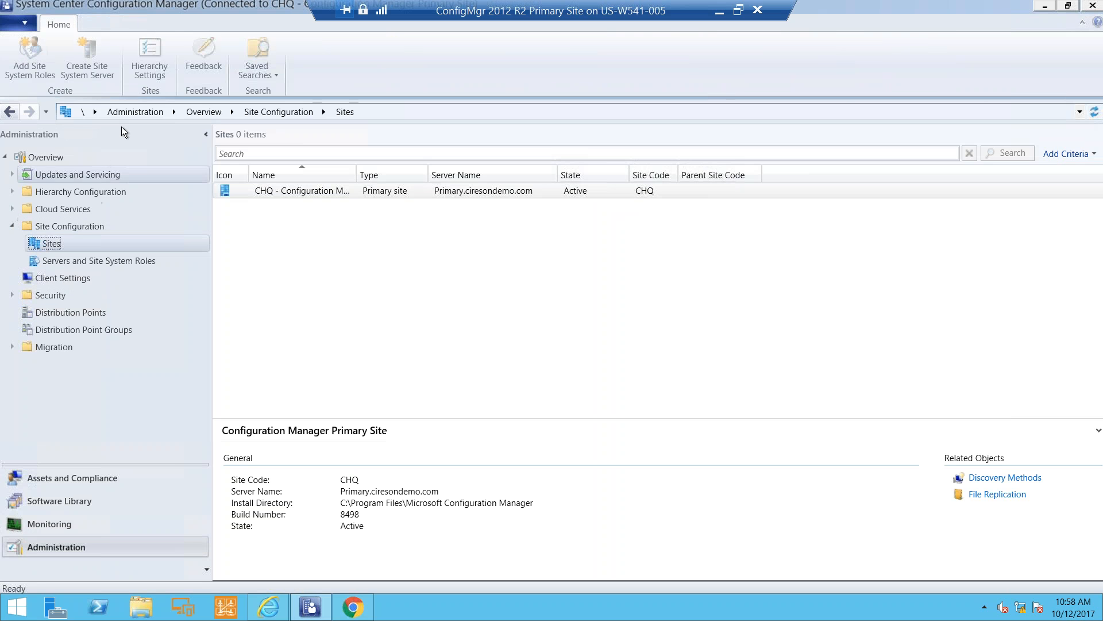
left_click(150, 70)
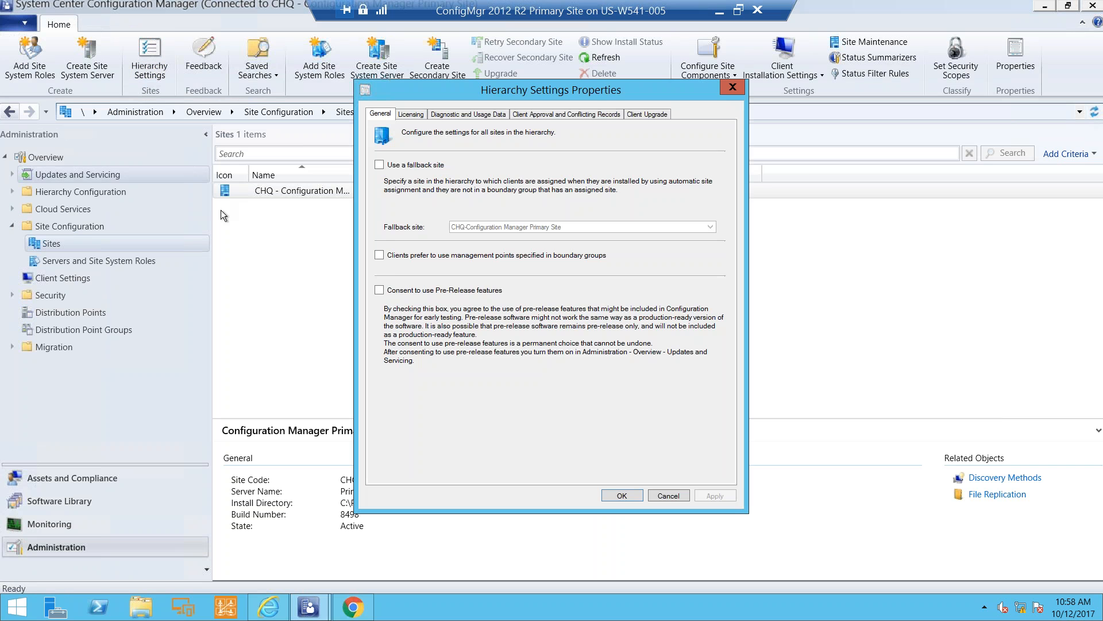
left_click(379, 290)
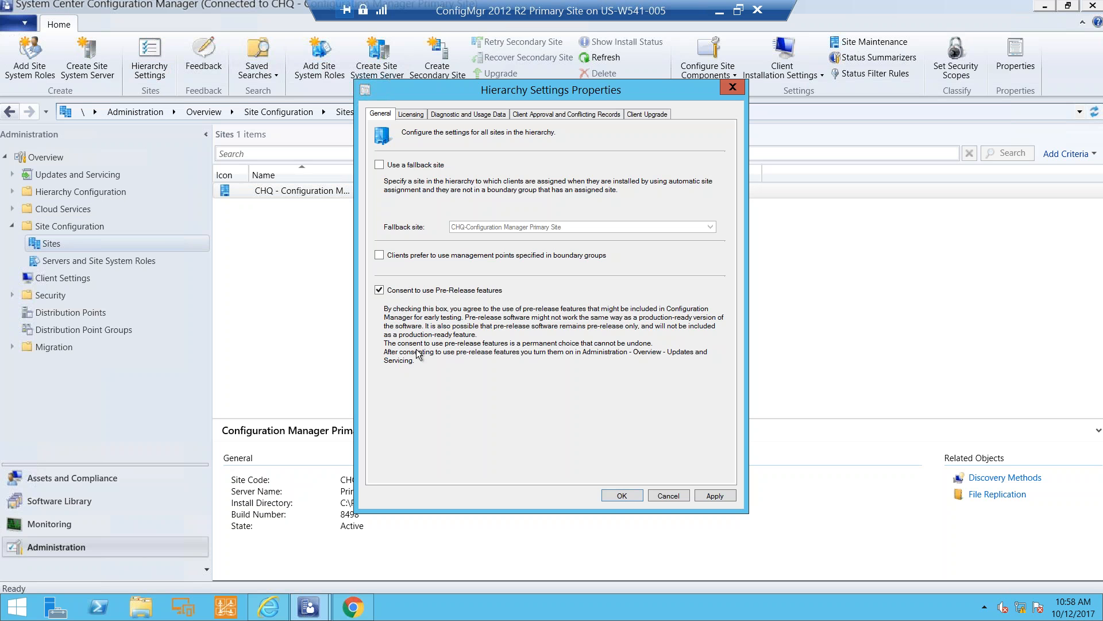
left_click(622, 495)
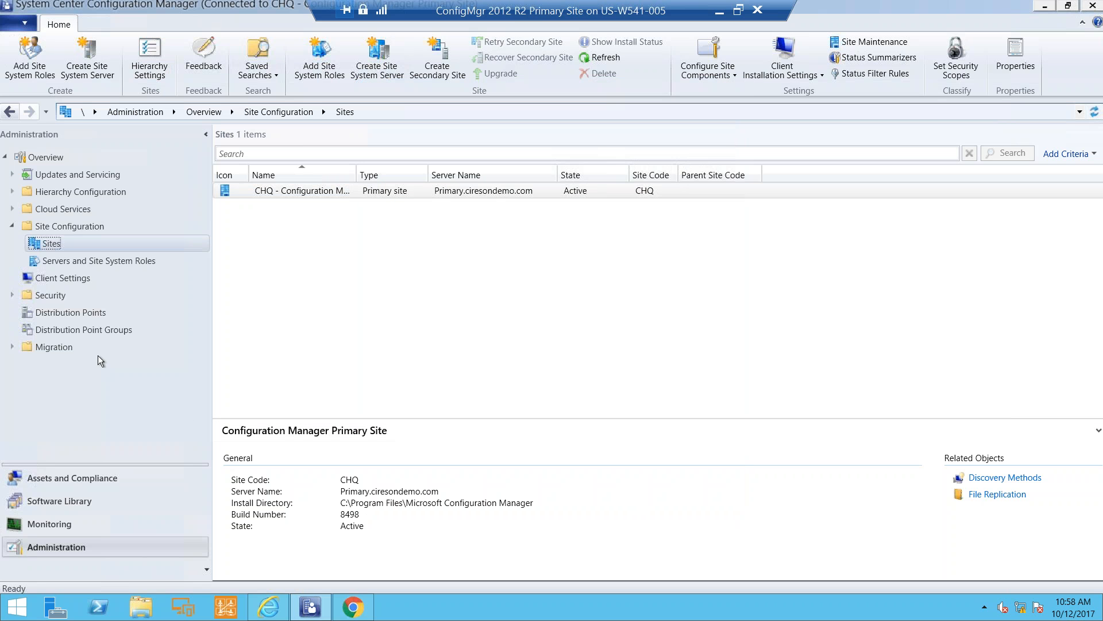
Under Updates and Servicing, widen the feature name column and turn on the Pre-release - Server groups feature
left_click(12, 174)
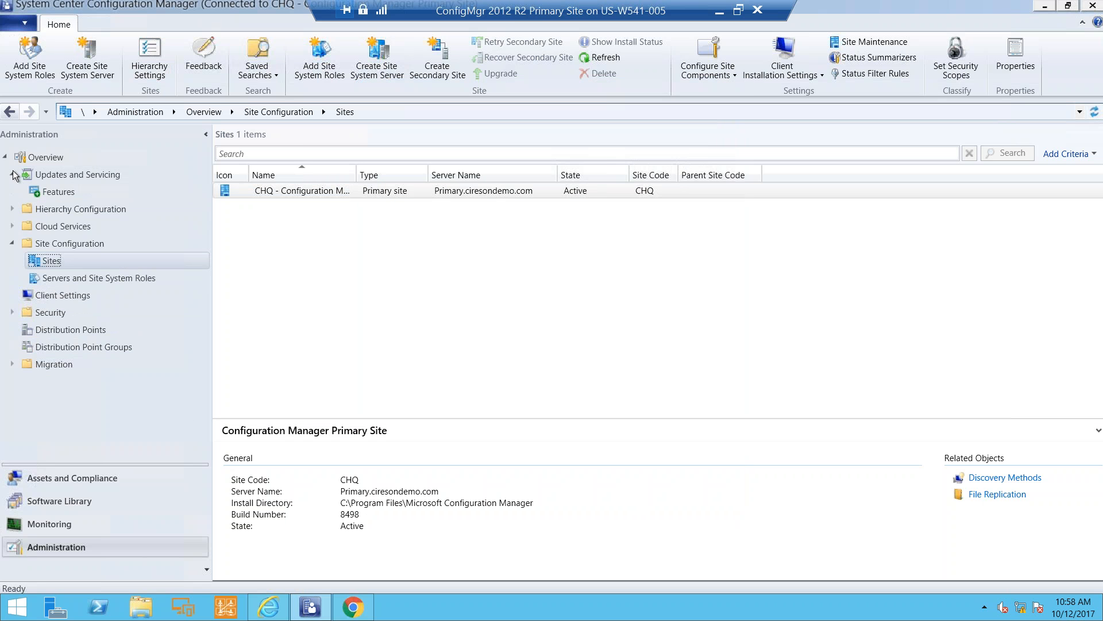
left_click(35, 190)
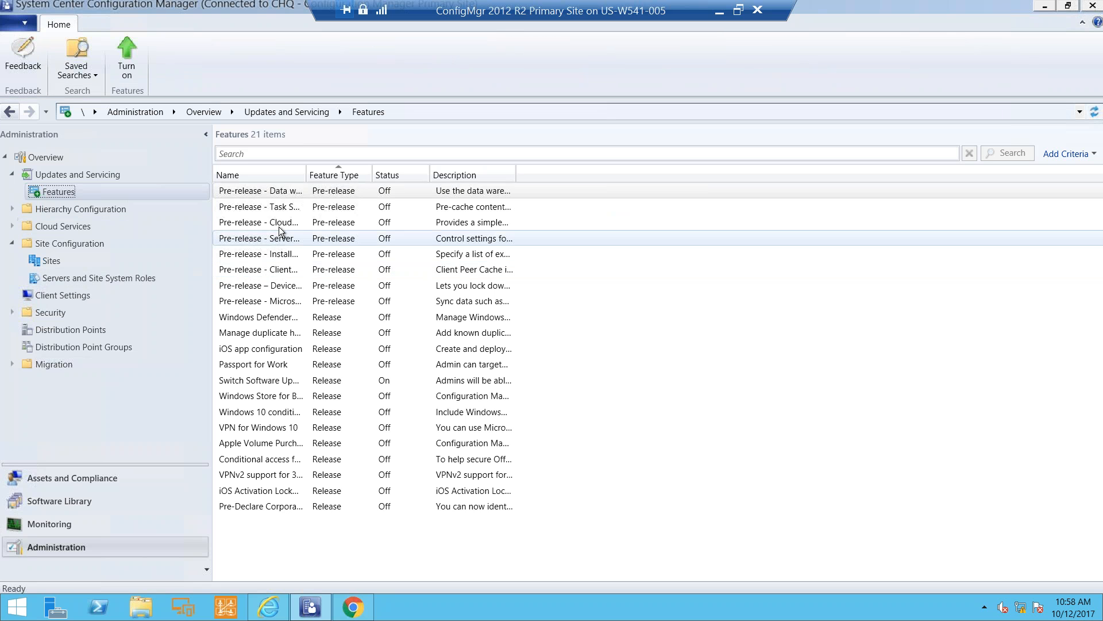
left_click_drag(306, 174, 452, 176)
left_click(245, 240)
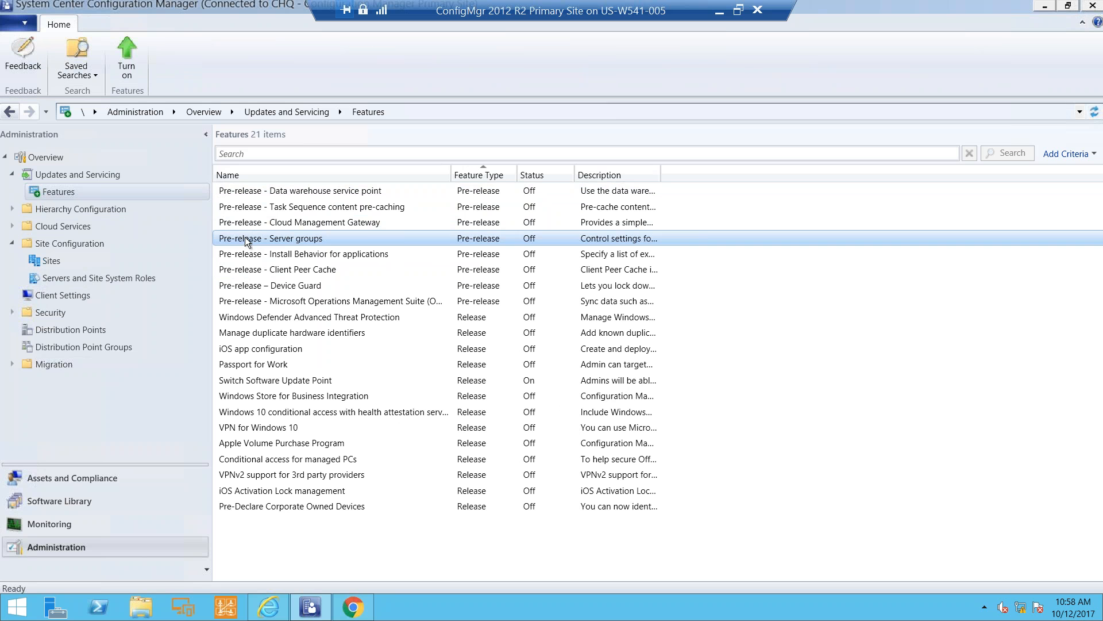
right_click(489, 244)
left_click(498, 251)
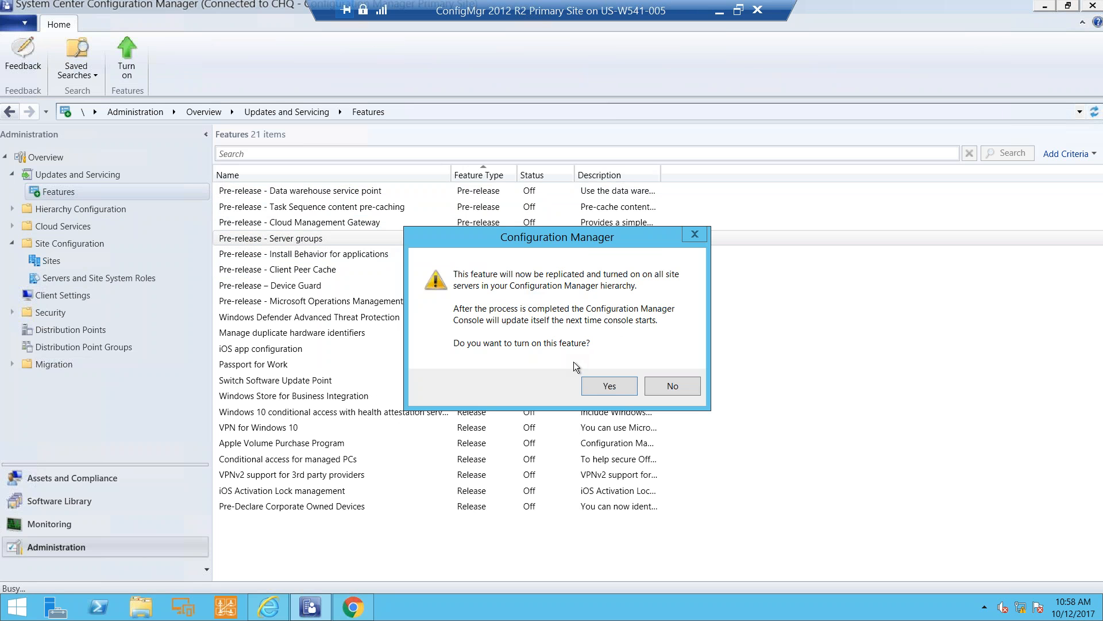
left_click(607, 386)
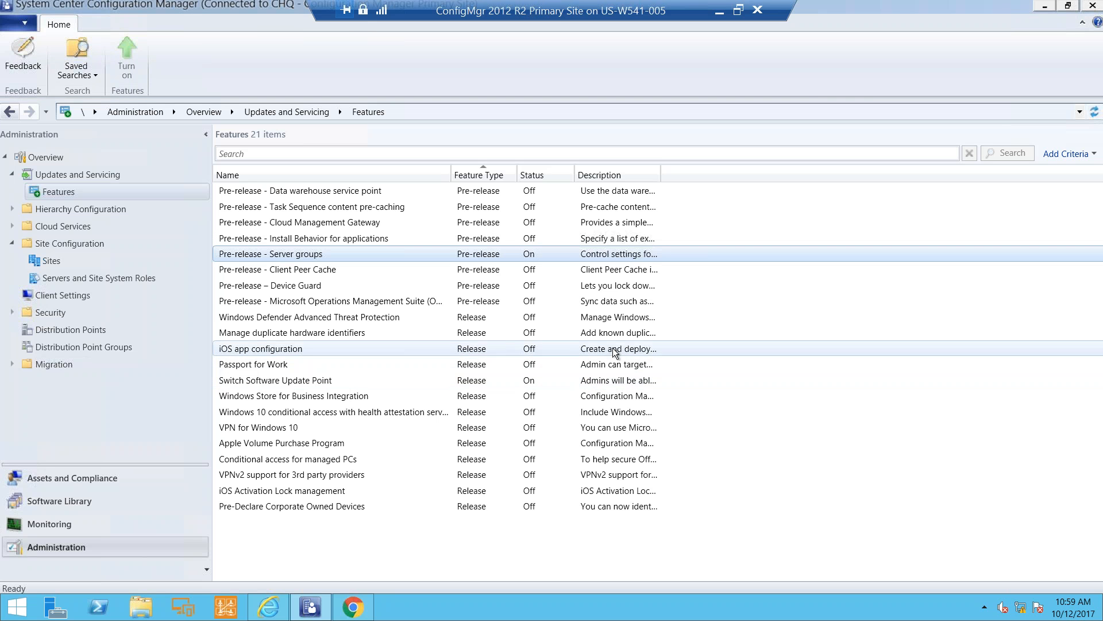
Close and relaunch the Configuration Manager console
left_click(1092, 5)
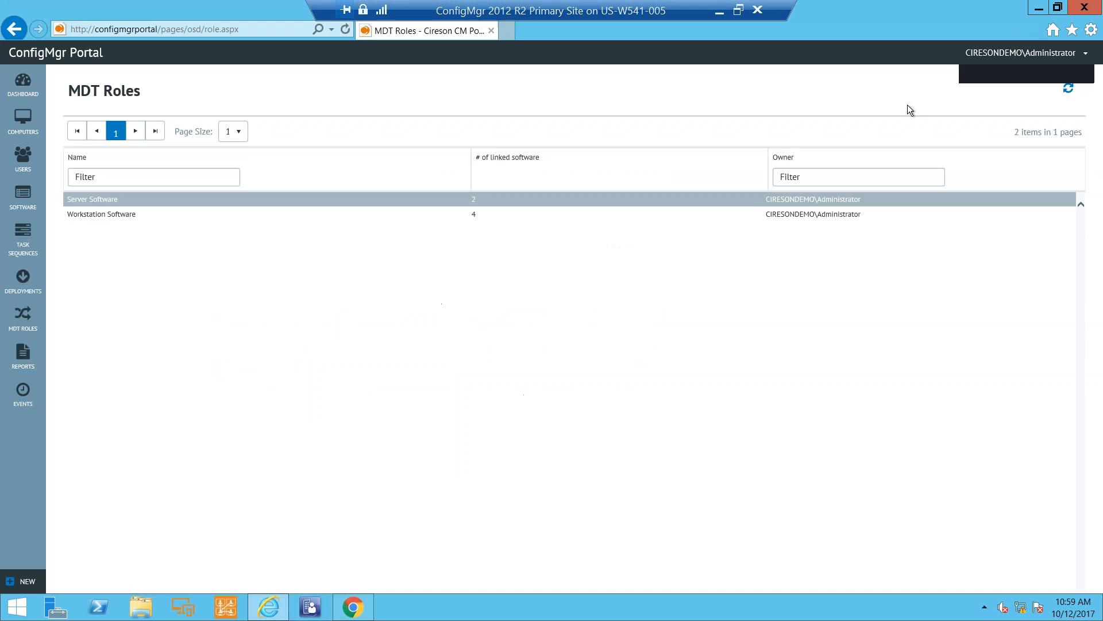
left_click(311, 607)
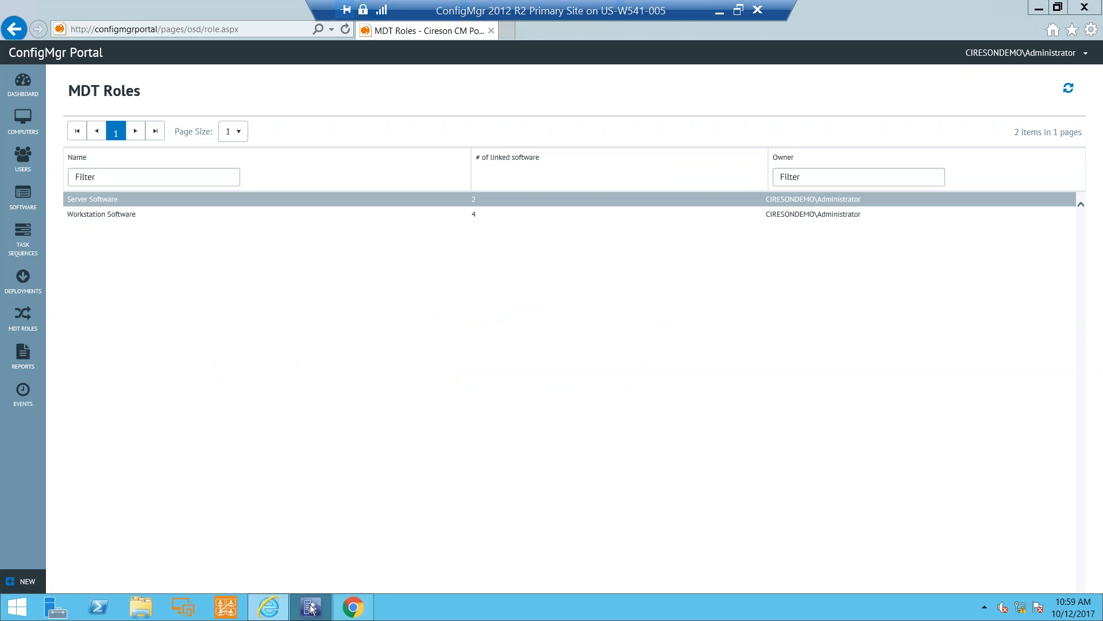
In the Configuration Manager console's device collections, check the general properties of All Windows 7 Clients and close them without changes
mouse_move(311, 606)
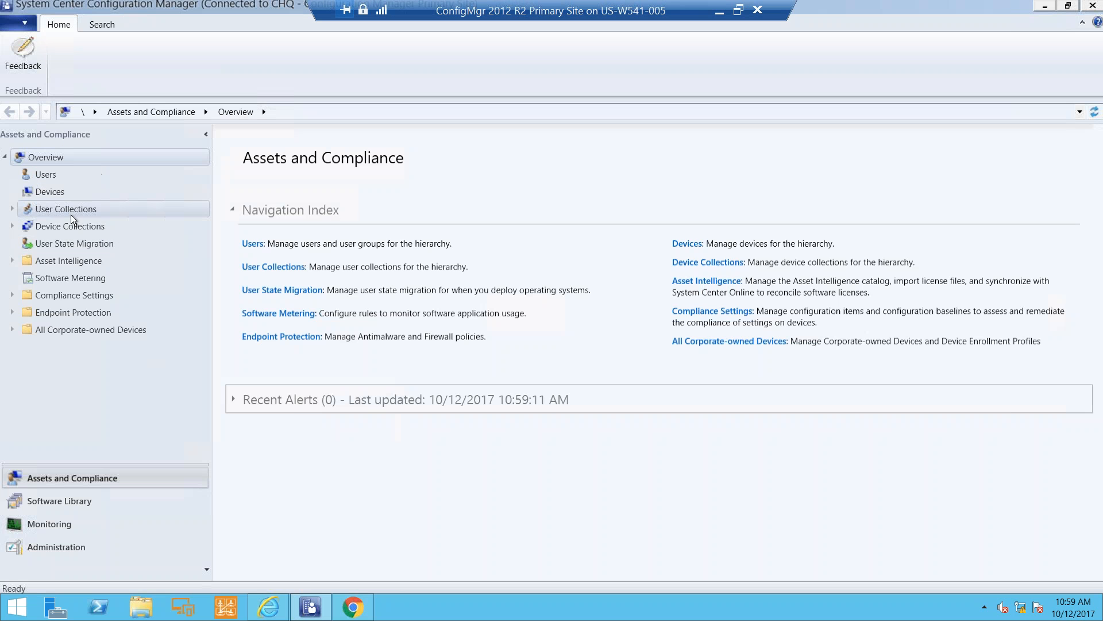
left_click(69, 226)
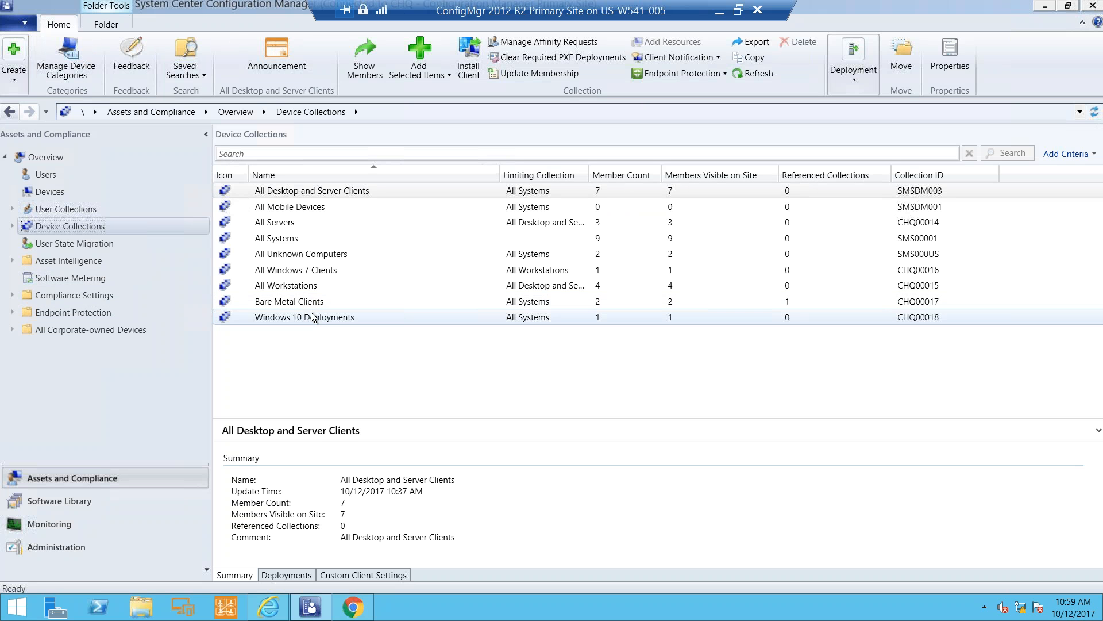
left_click(312, 317)
left_click(307, 274)
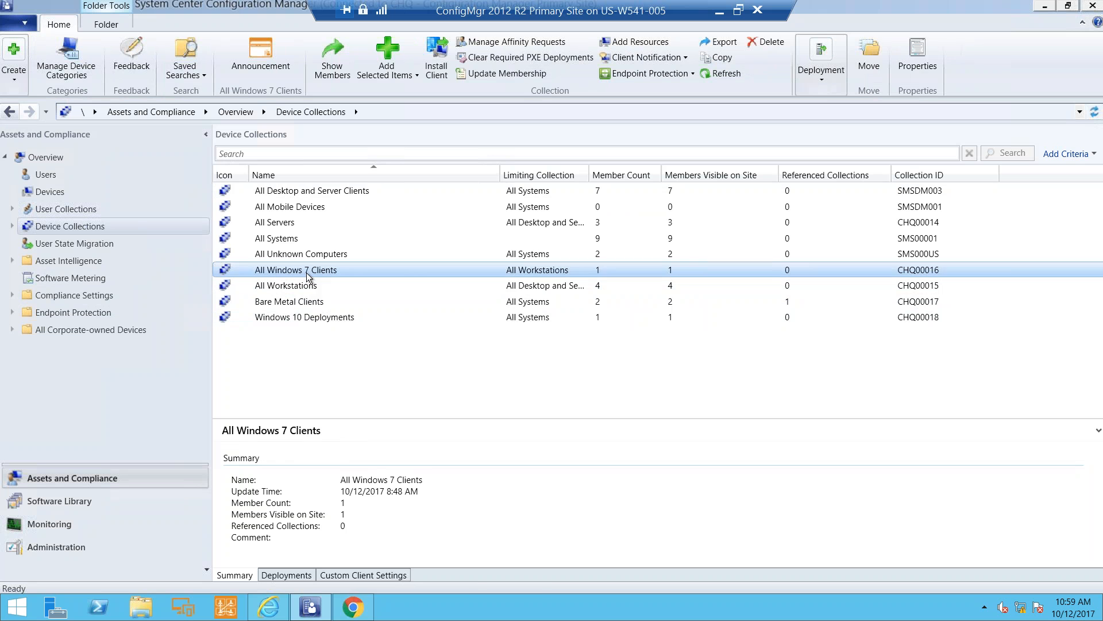
right_click(307, 275)
left_click(357, 562)
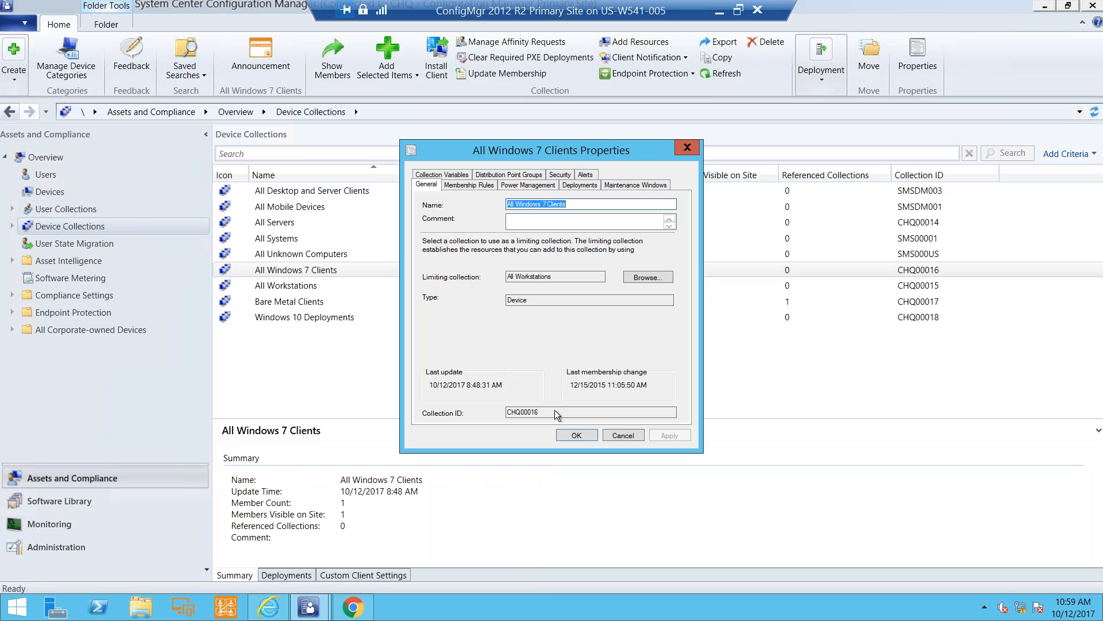
left_click(624, 435)
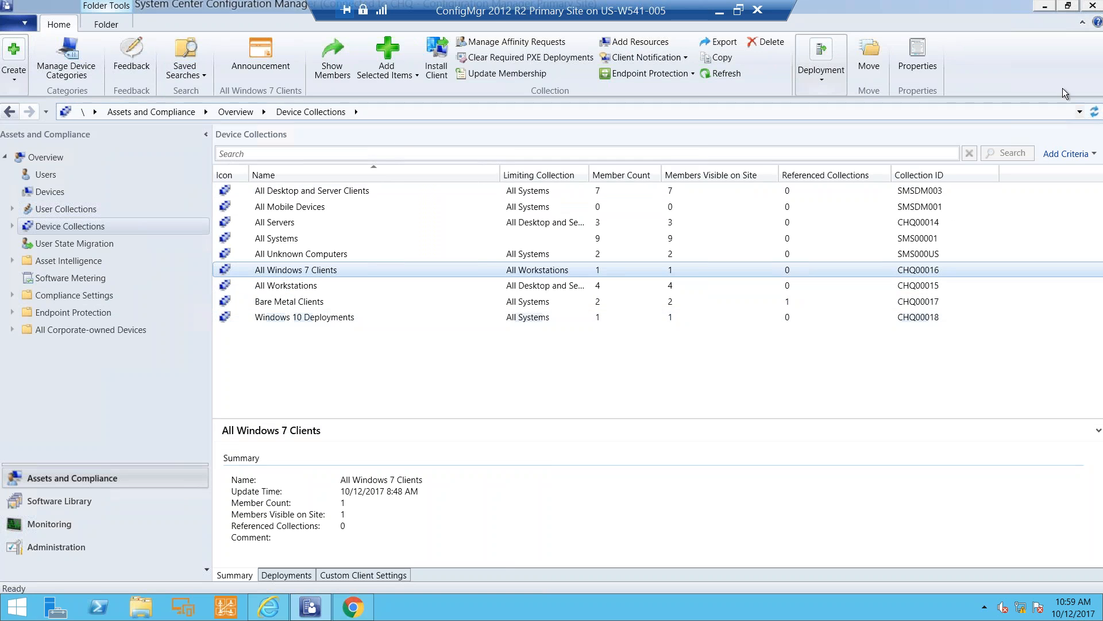
Close the Configuration Manager console and launch it again to reload its features
left_click(1093, 5)
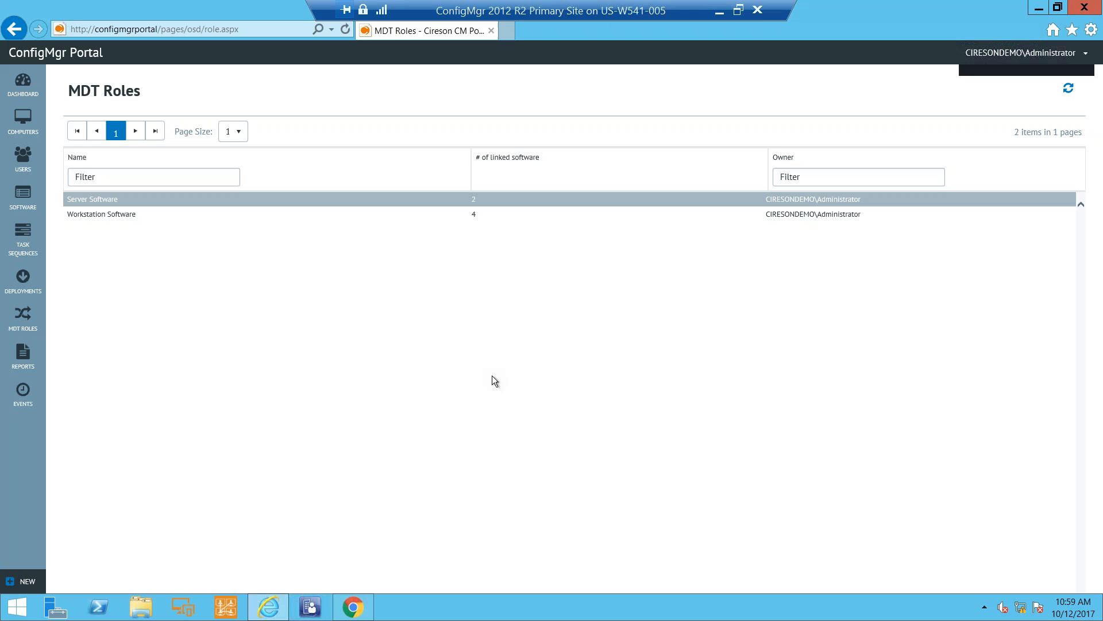
left_click(325, 608)
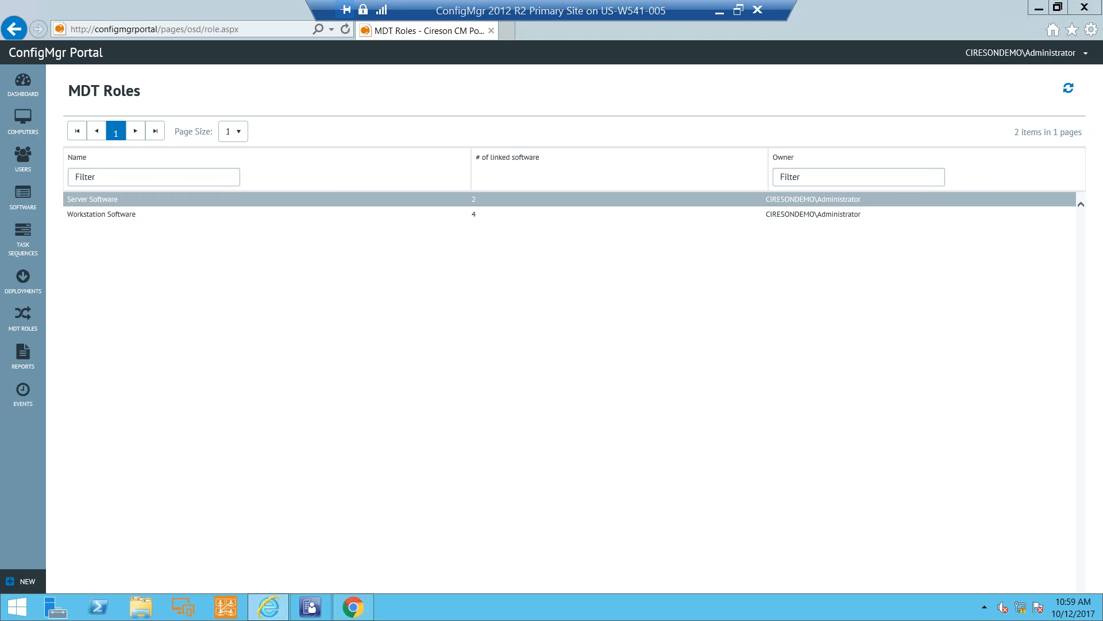
mouse_move(310, 608)
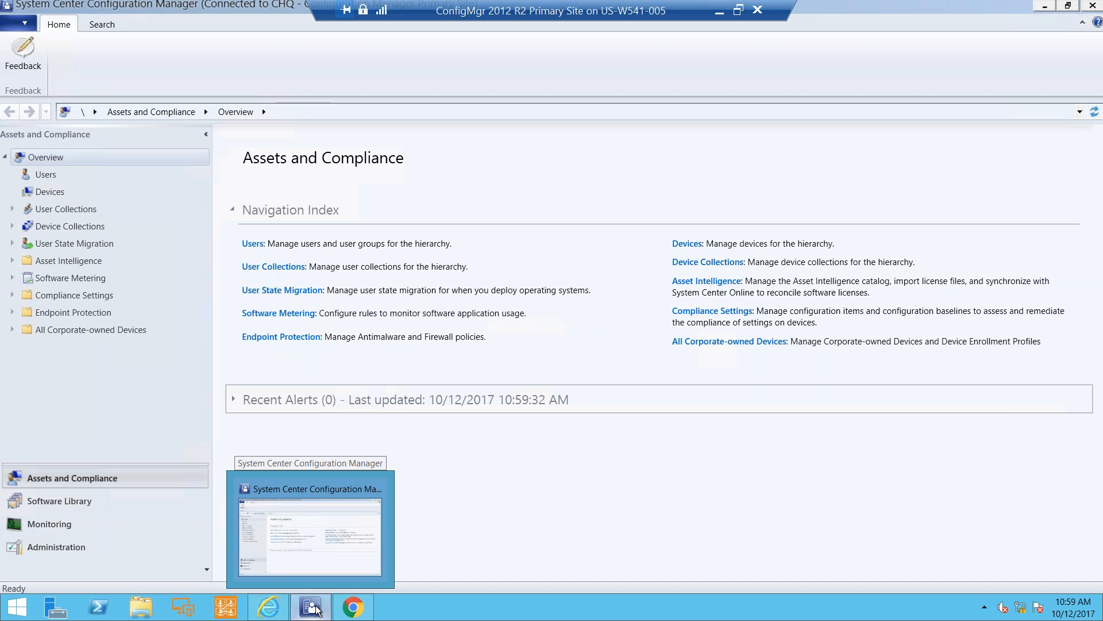
In the All Windows 7 Clients collection properties, mark all devices as part of the same server group and open the group's settings
left_click(69, 226)
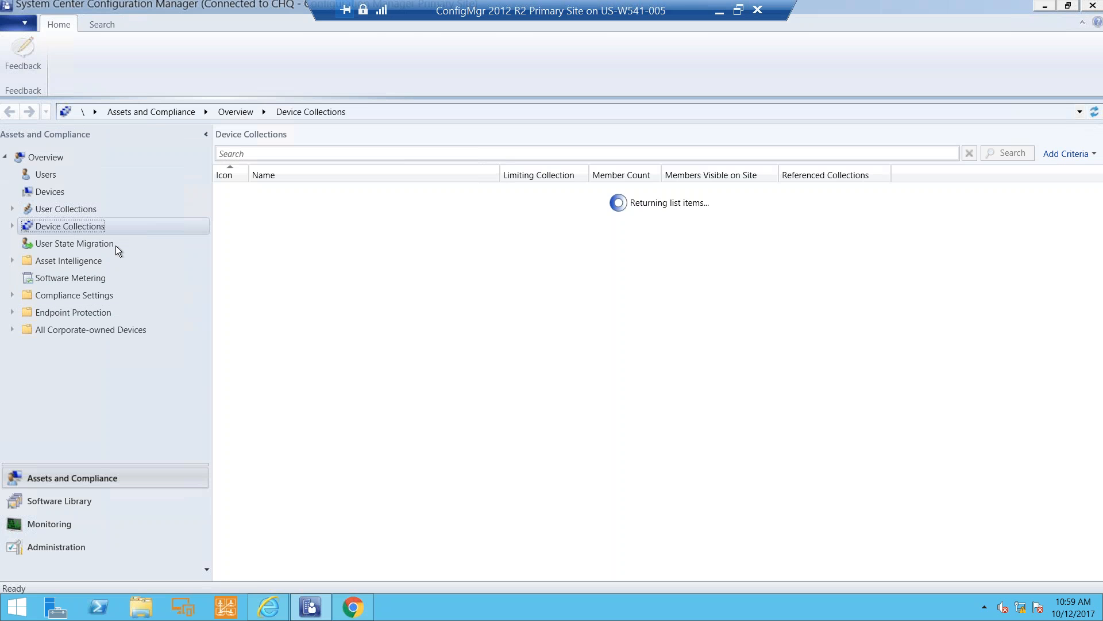
left_click(307, 270)
right_click(306, 270)
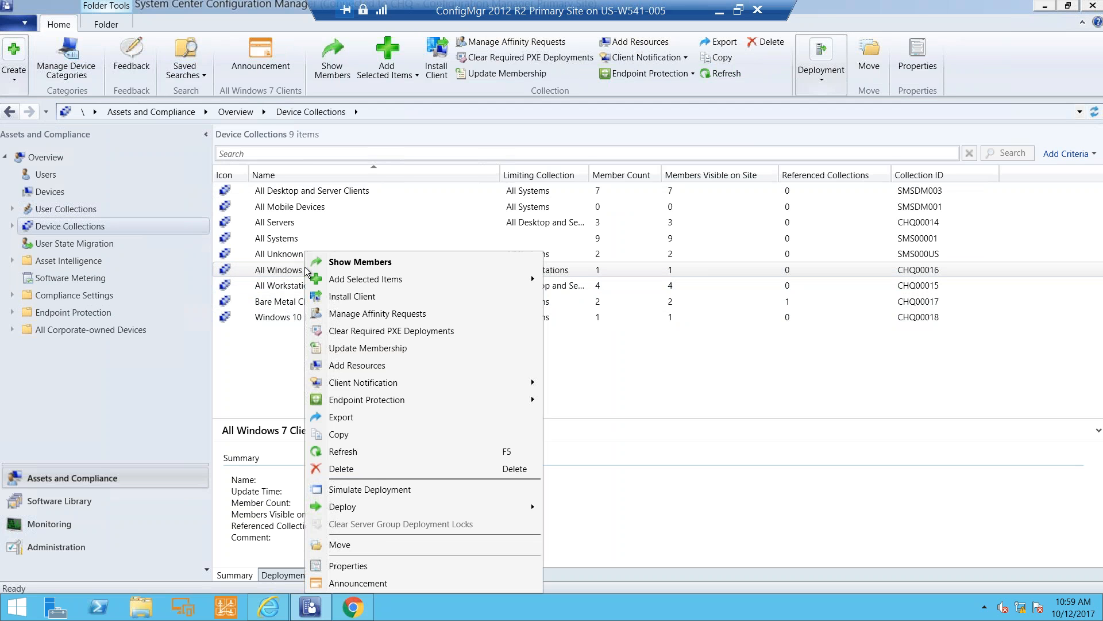
left_click(371, 561)
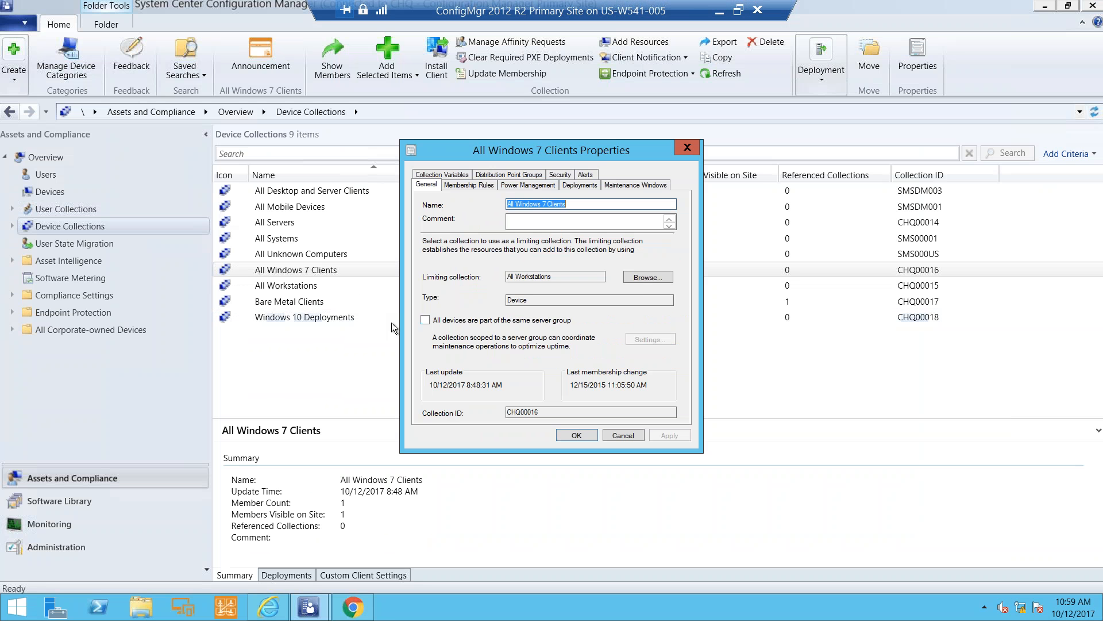
left_click(425, 320)
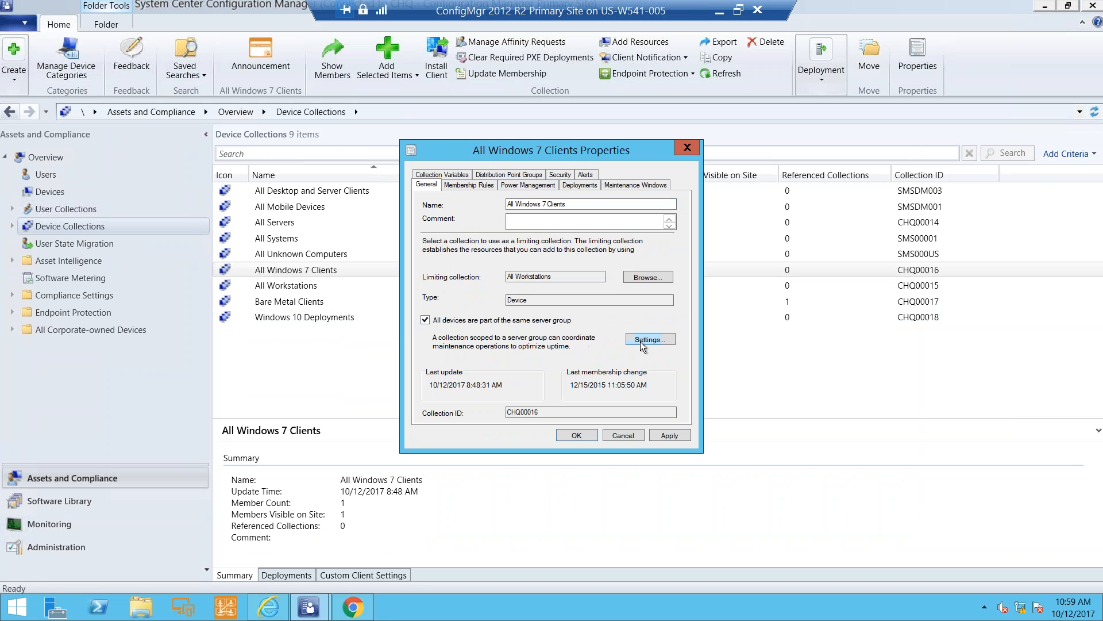
left_click(647, 340)
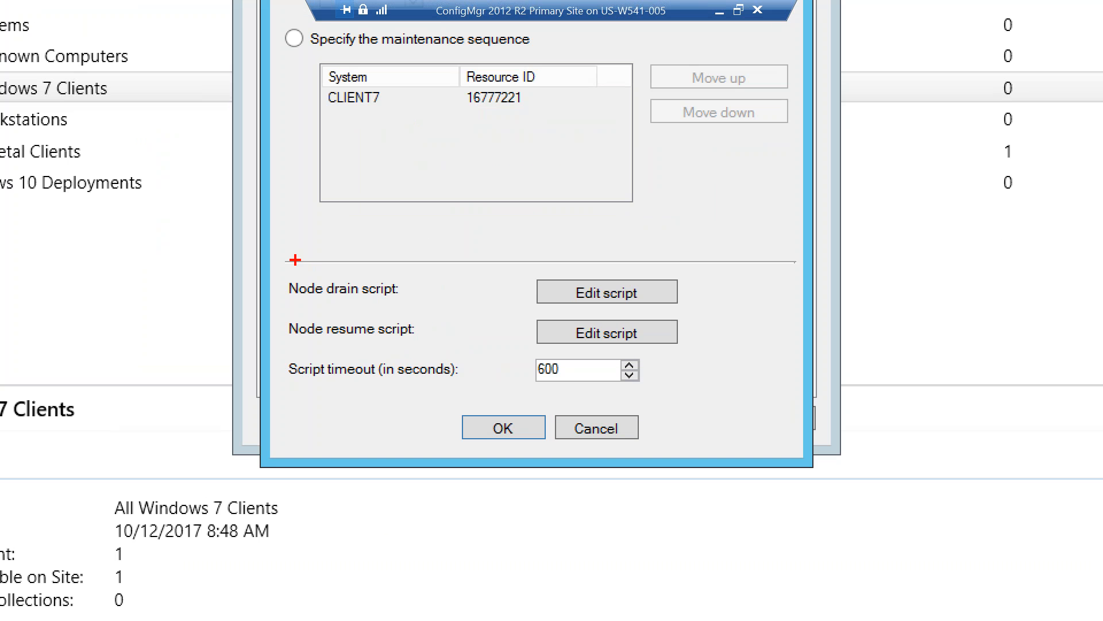
mouse_move(279, 257)
left_mouse_down()
mouse_move(427, 321)
mouse_move(703, 359)
left_mouse_up()
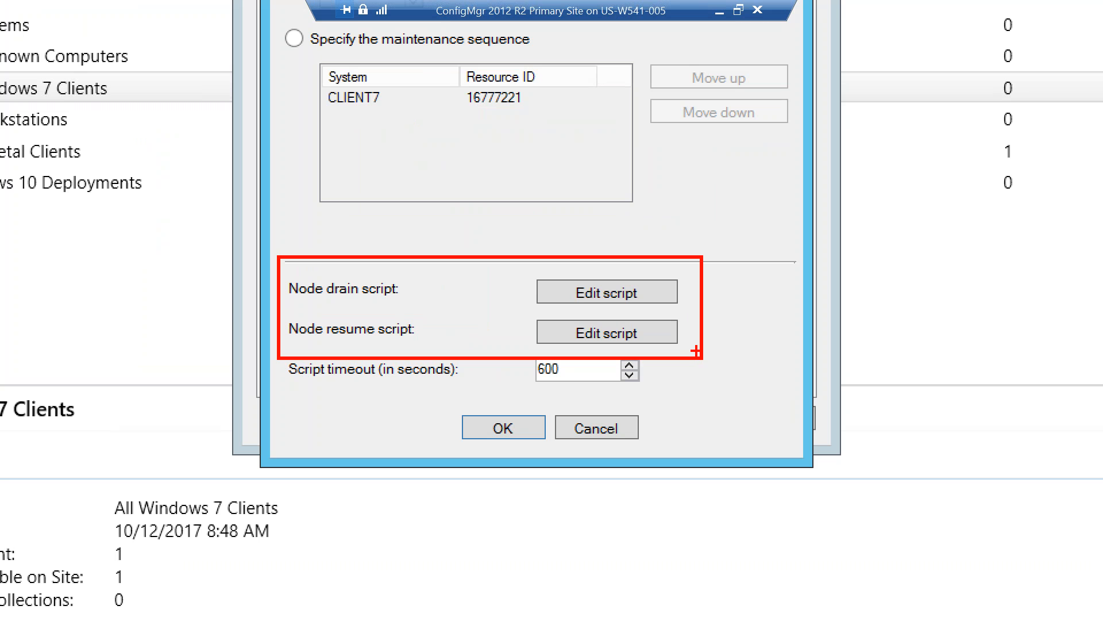
left_click_drag(670, 283, 762, 265)
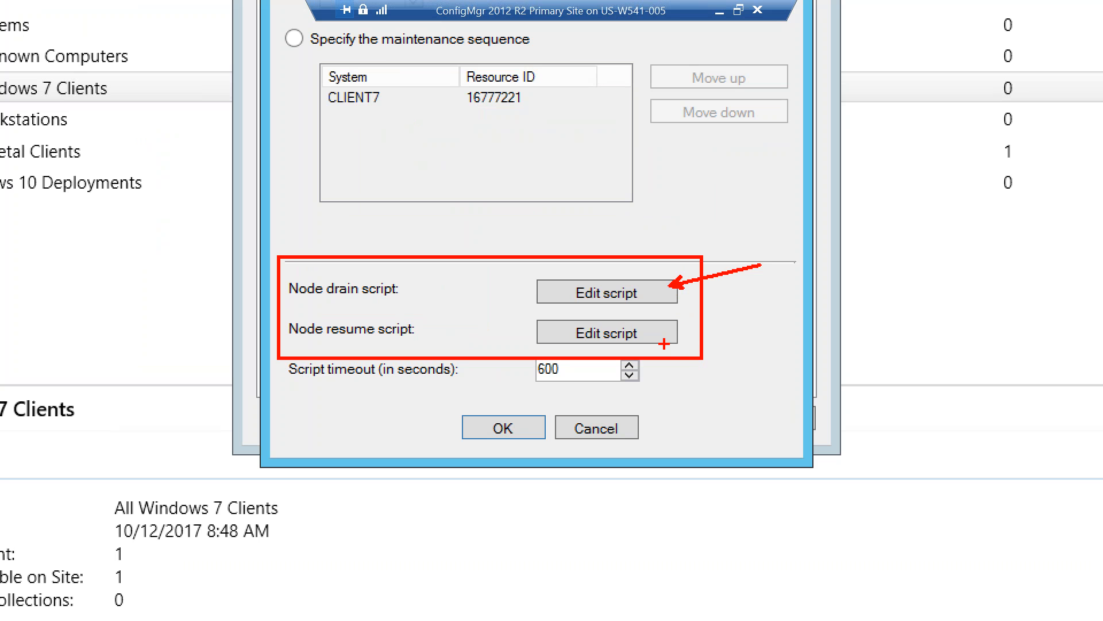
left_click_drag(664, 343, 773, 437)
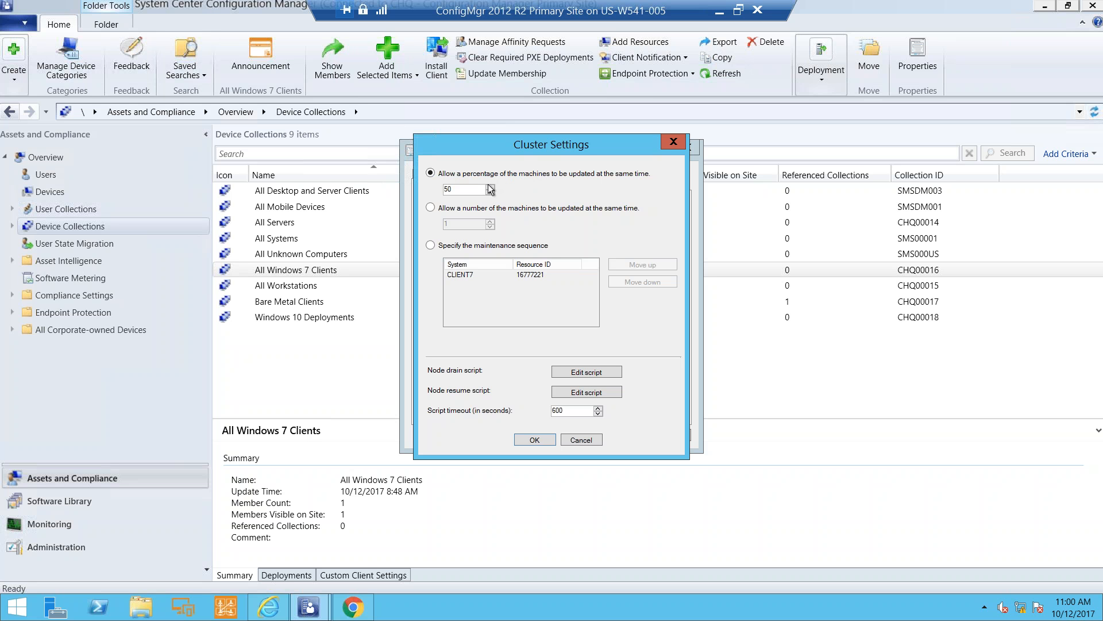
Try the option allowing a number of machines to be updated at the same time, and discard all changes to All Windows 7 Clients
left_click(481, 208)
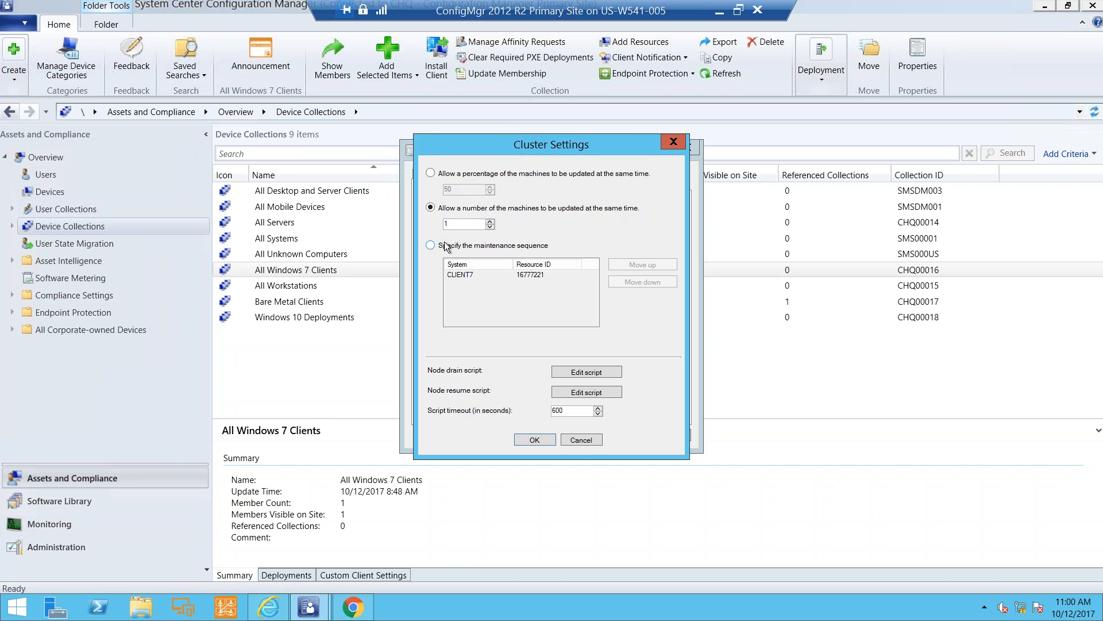
left_click(582, 440)
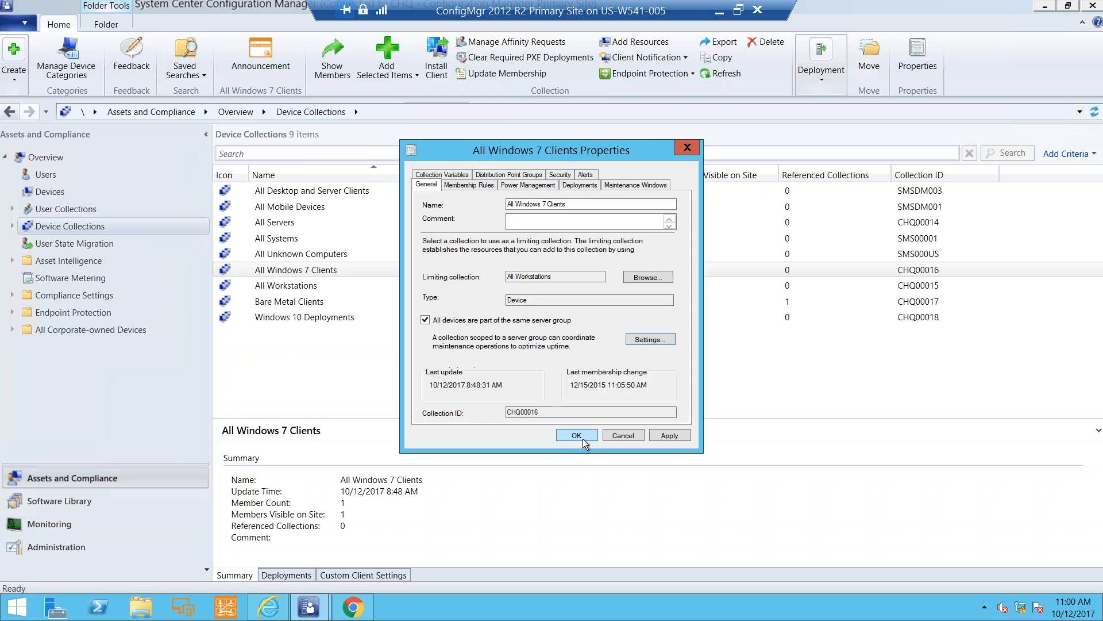
left_click(615, 435)
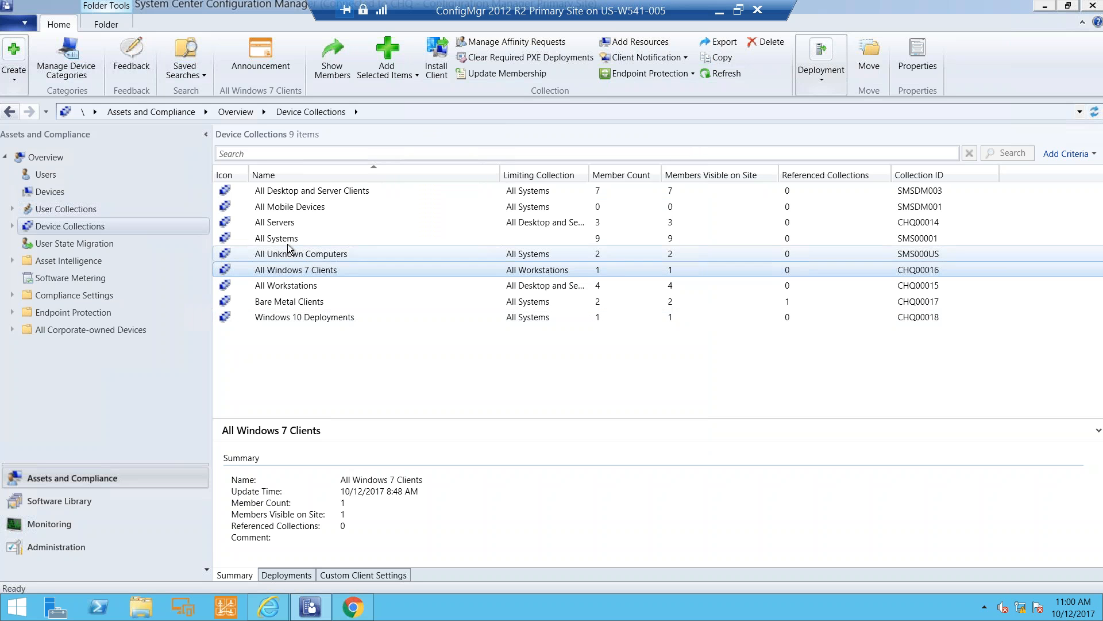
In the All Servers collection properties, mark all devices as part of the same server group and open the cluster settings
left_click(289, 224)
right_click(289, 225)
left_click(394, 540)
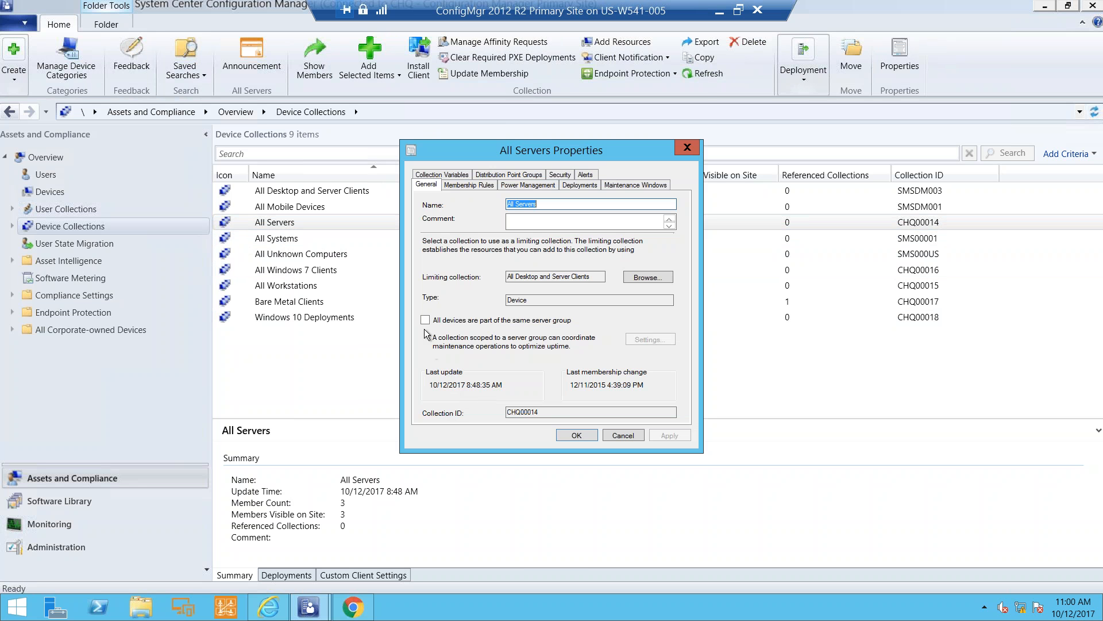
left_click(426, 320)
left_click(649, 339)
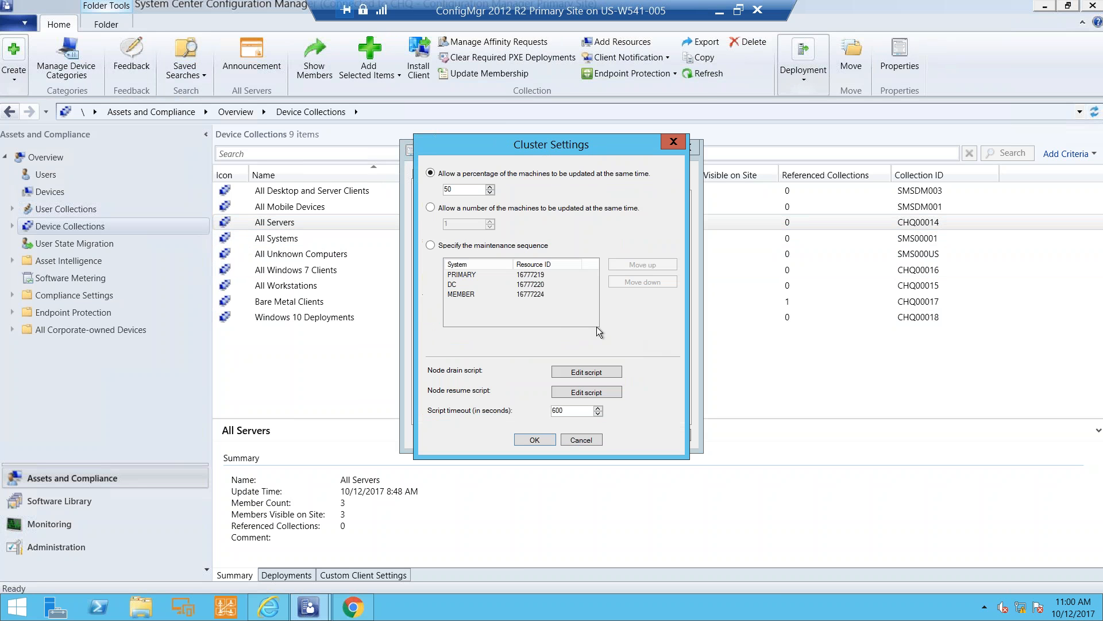
Try specifying the maintenance sequence as DC, MEMBER, PRIMARY, and discard the cluster settings and property changes for All Servers
left_click(431, 246)
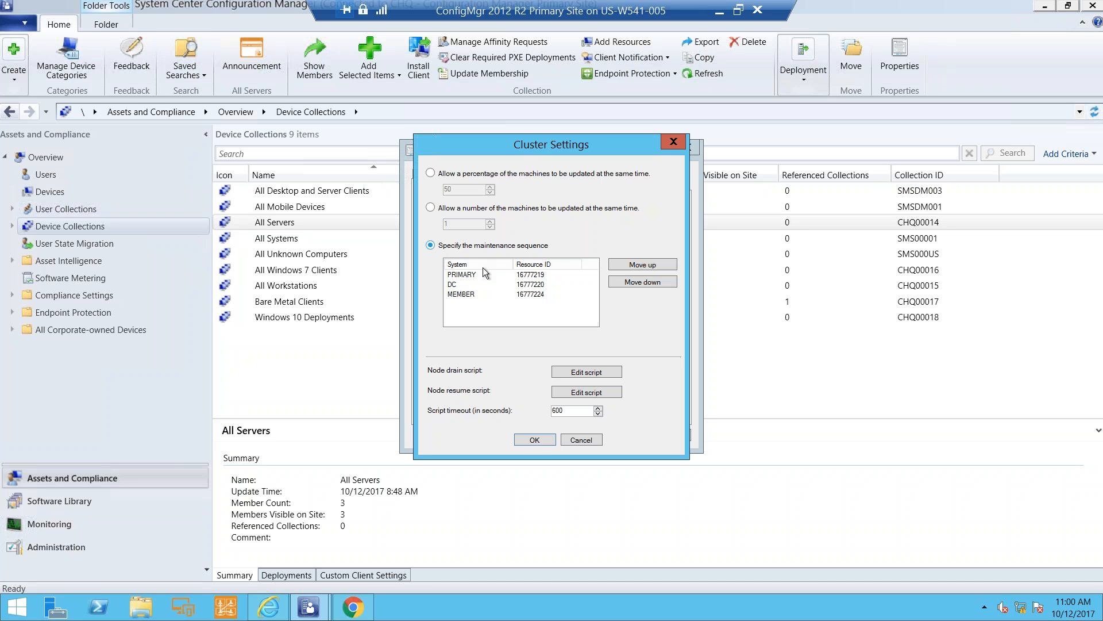
left_click(513, 285)
left_click(626, 265)
left_click(497, 287)
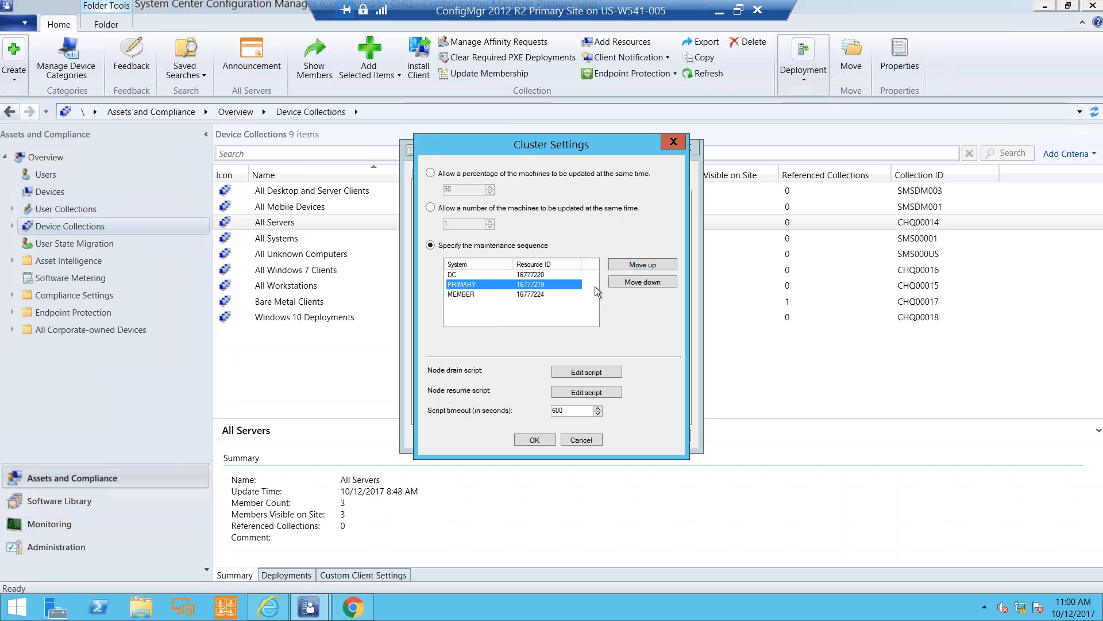
left_click(640, 281)
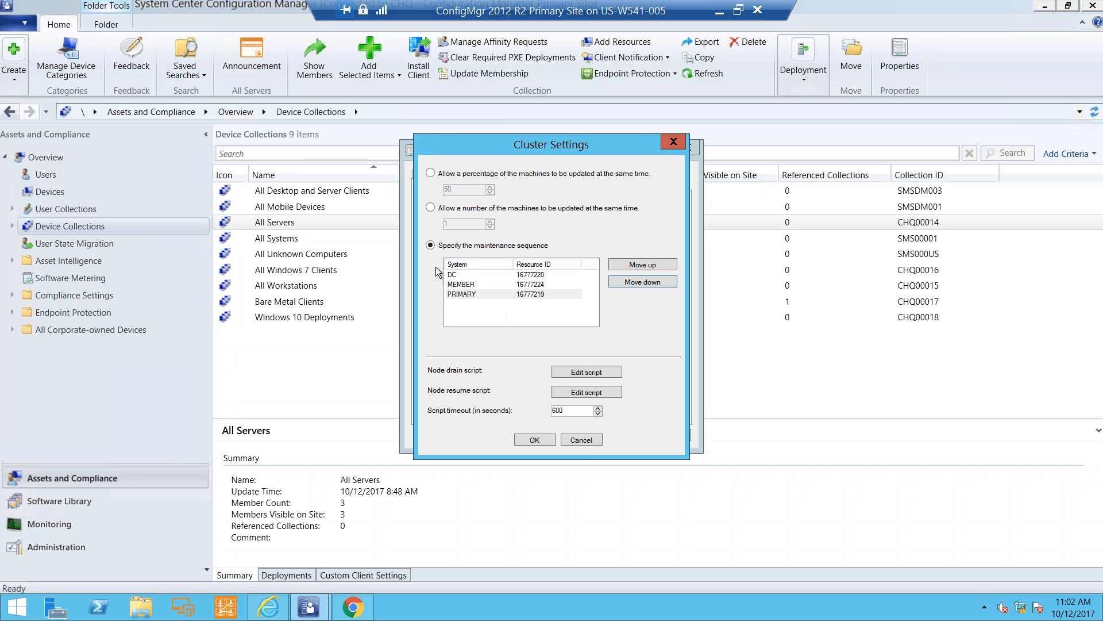
left_click(583, 440)
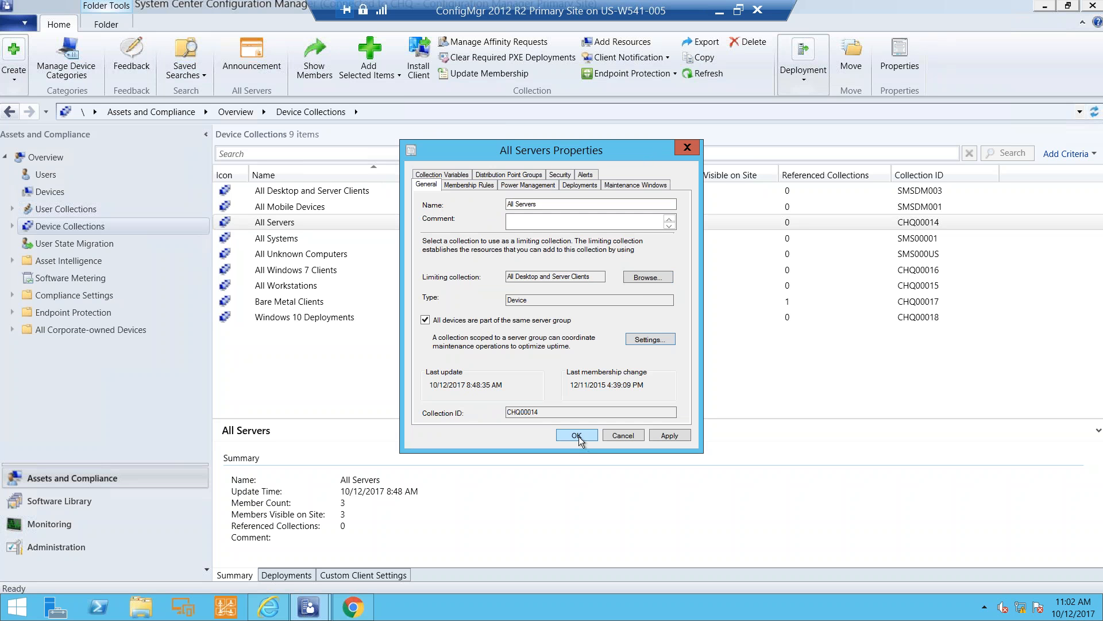
left_click(620, 434)
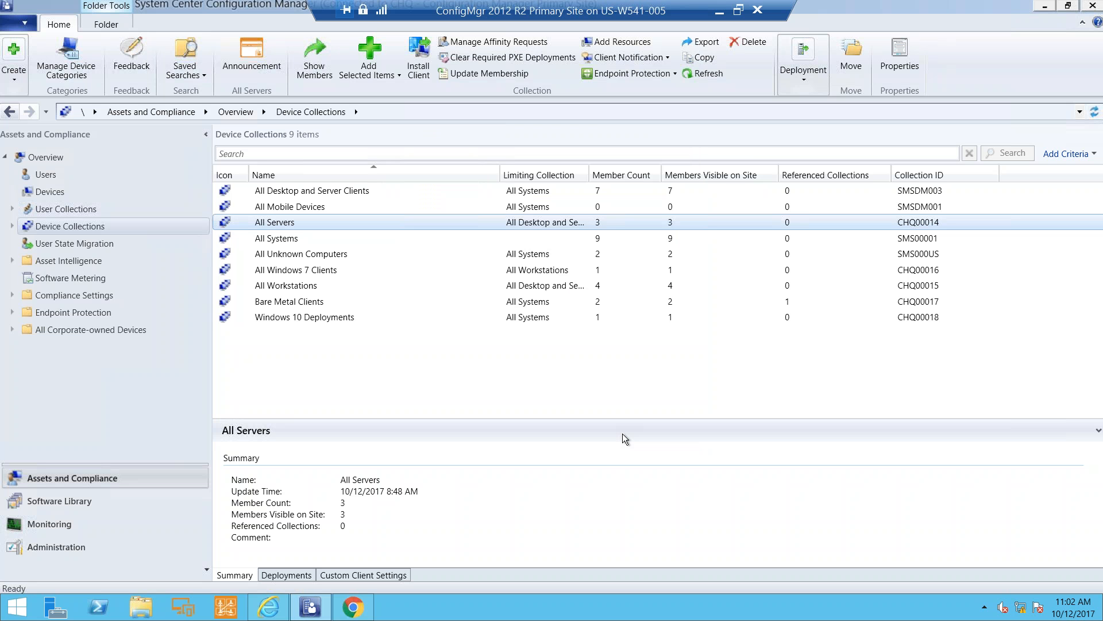